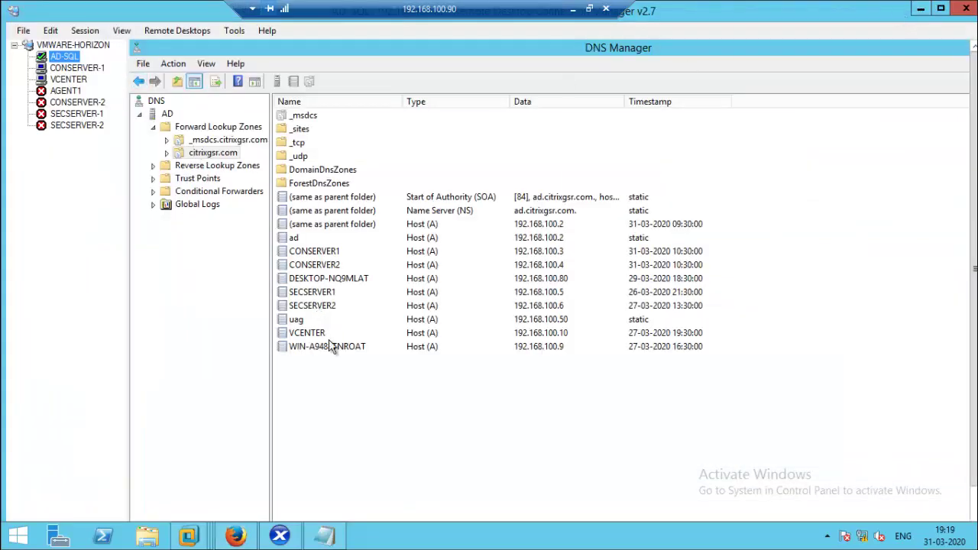
Start a new host record in the citrixgsr.com zone with the name gateway and IP address 192.168.100.70.
click(363, 411)
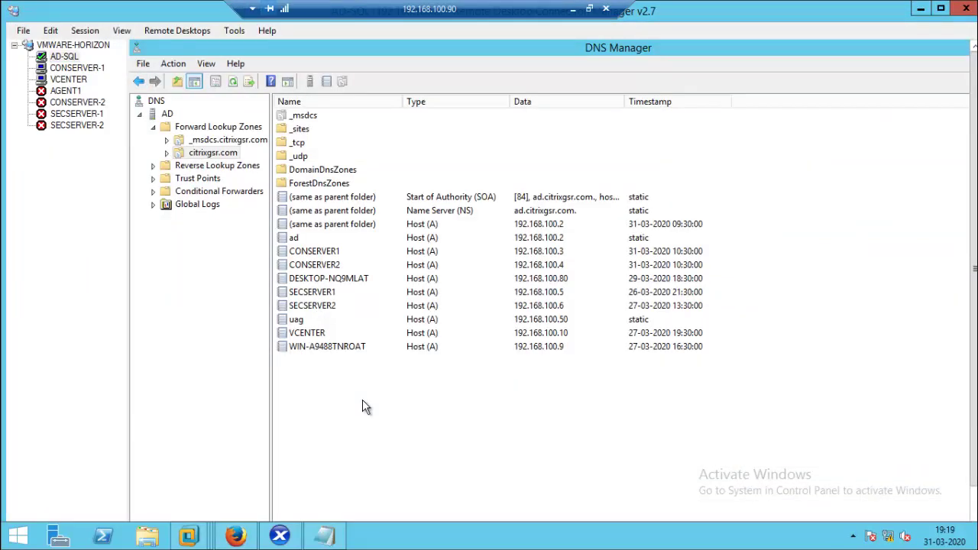
right_click(364, 407)
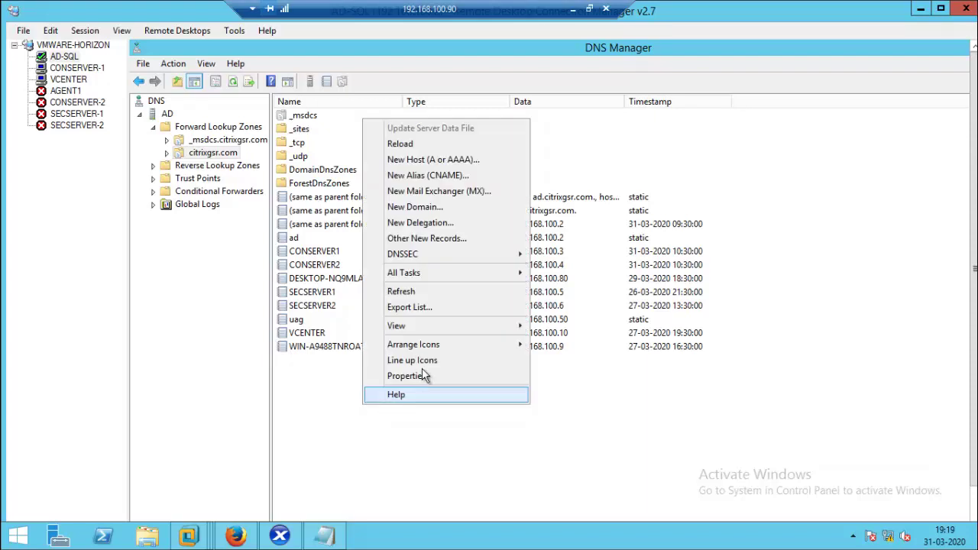
mouse_move(449, 333)
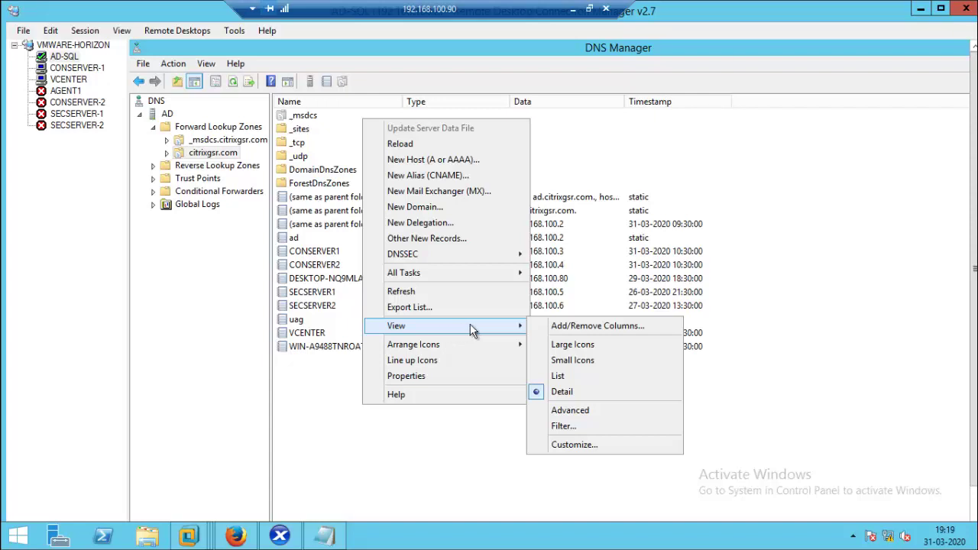
click(445, 161)
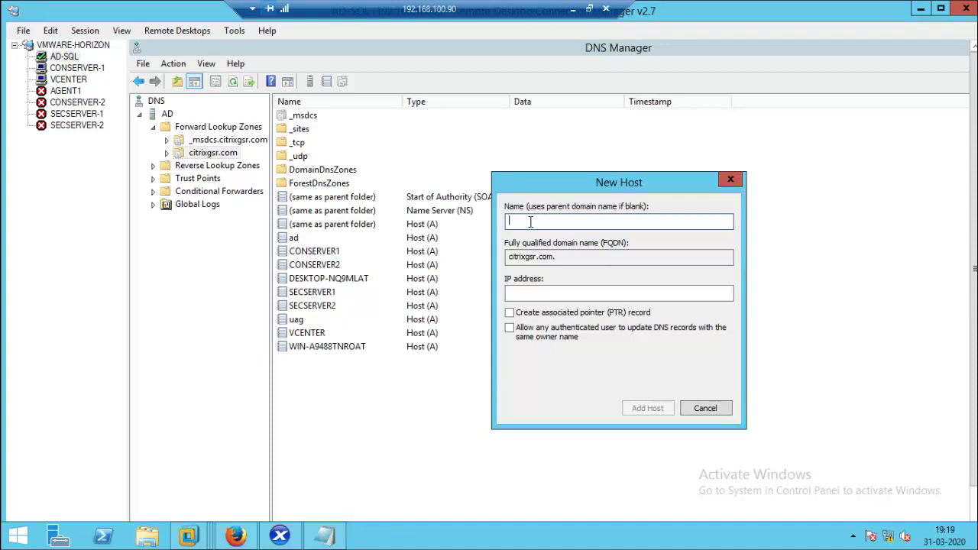
text(gateway)
click(515, 293)
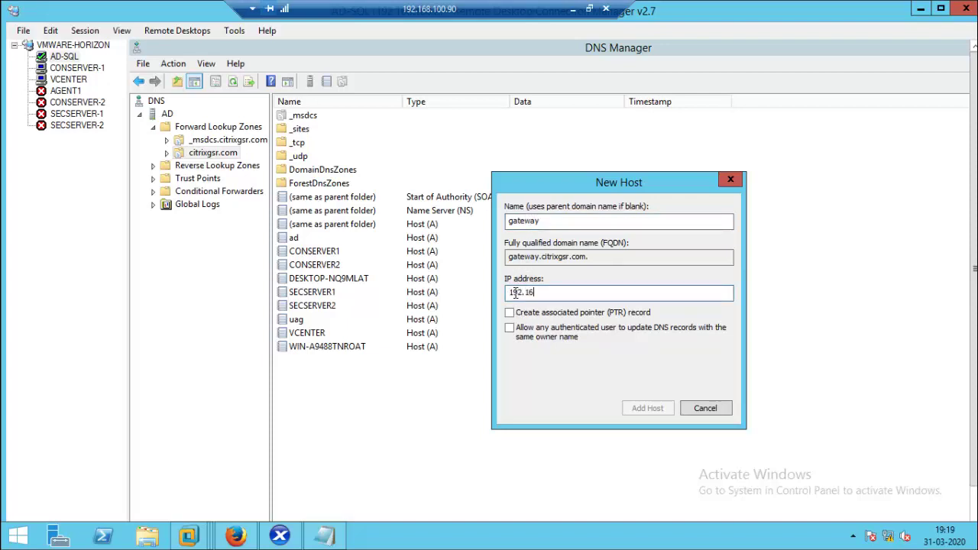
text(192.168.100.70)
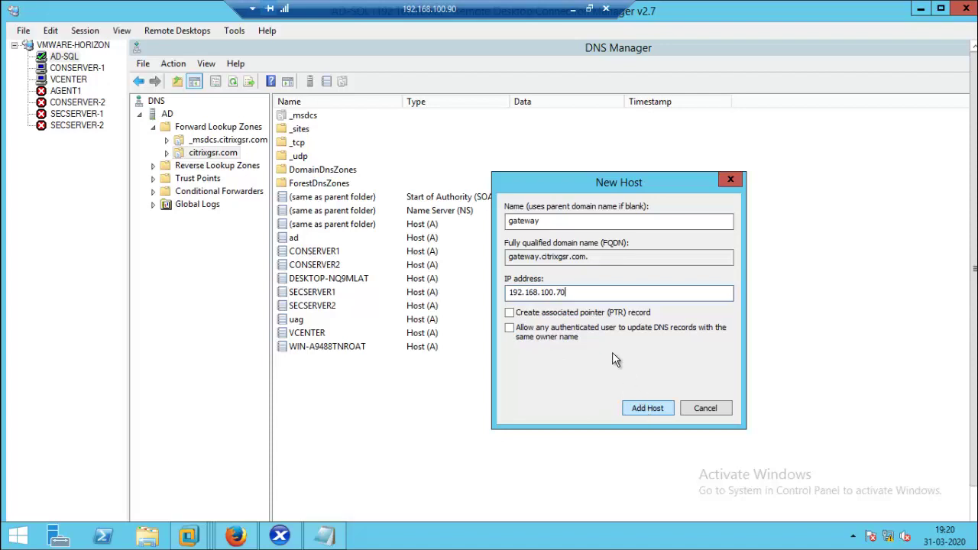
Change the new host record's name to UAGgateway, add it to the zone and finish.
click(510, 221)
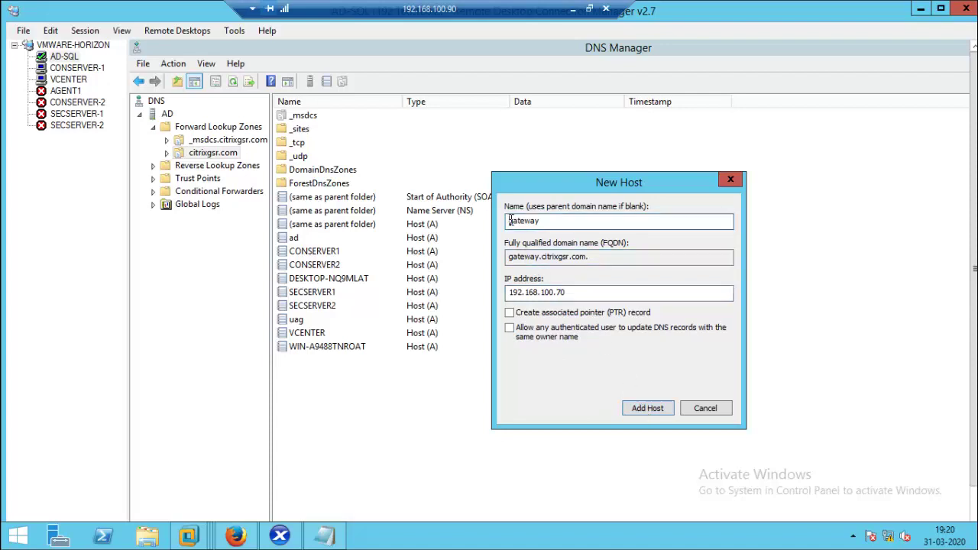
text(UAG)
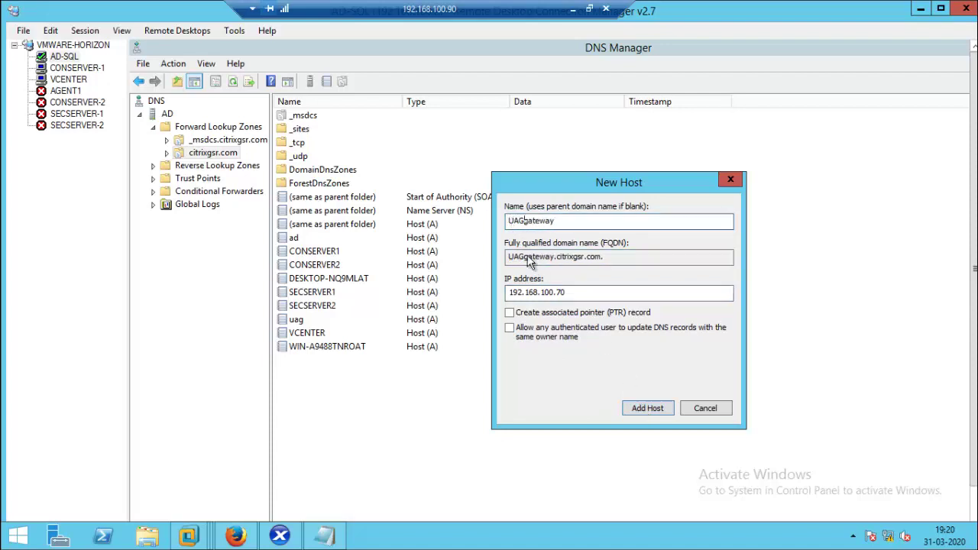
click(646, 408)
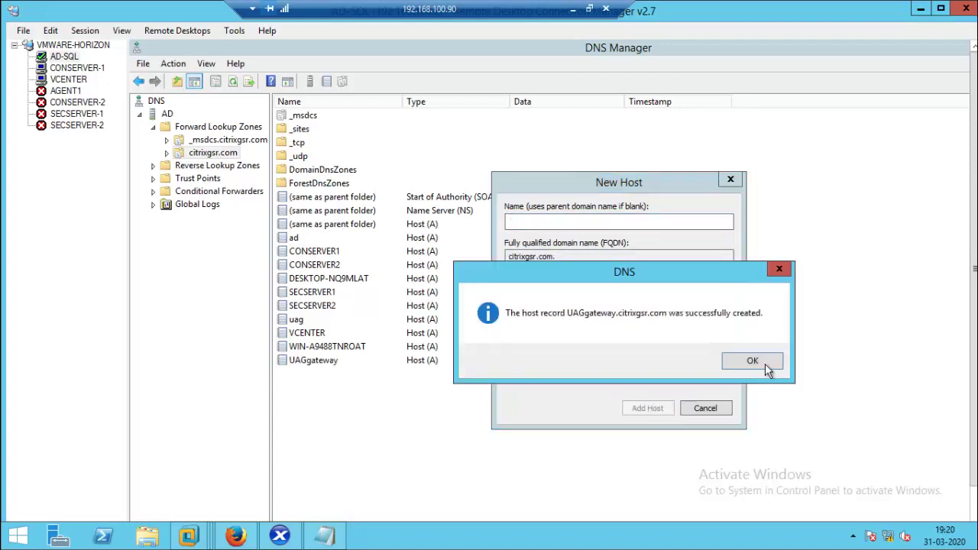
click(762, 365)
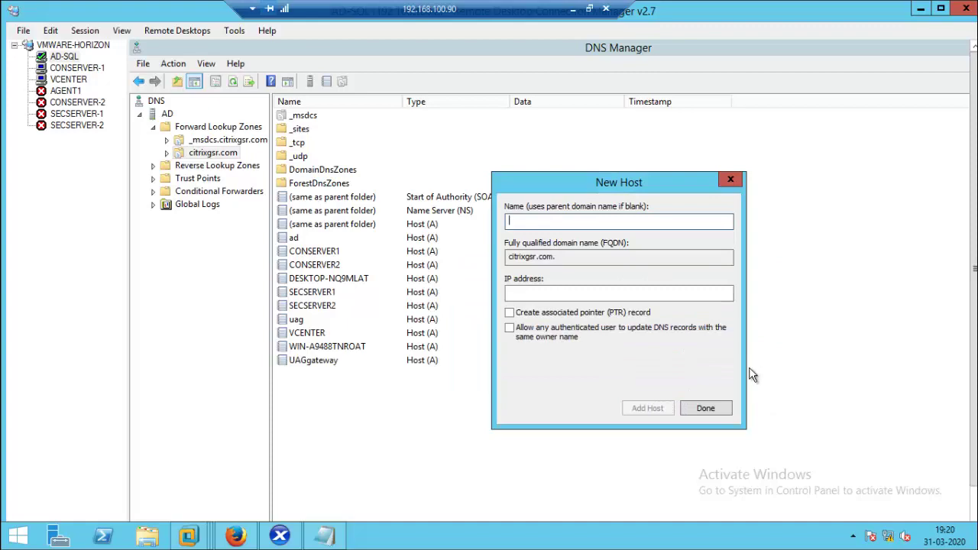
click(708, 409)
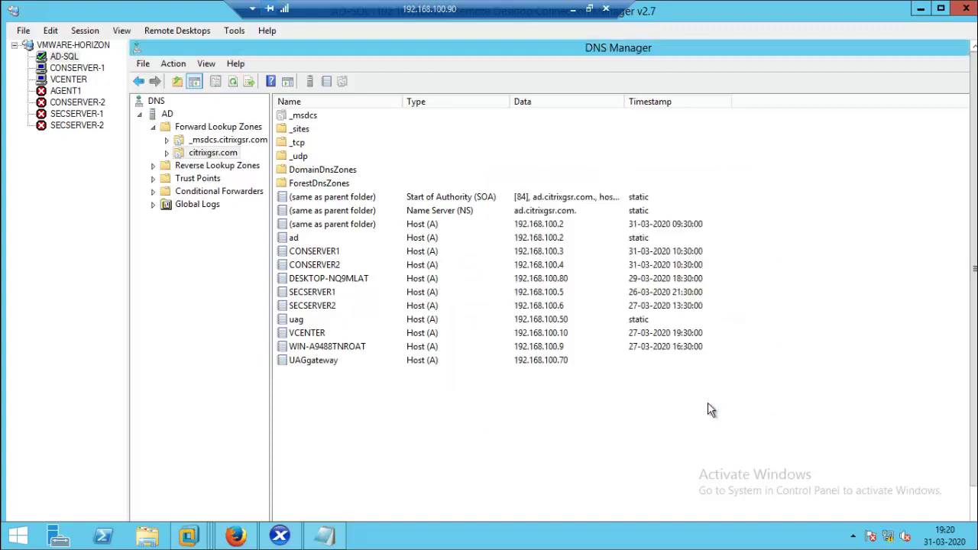
Switch to the VCENTER session and start an OVF template deployment from the non-FIPS euc-unified-access-gateway-3.9.0.0 OVA file on the f$ share.
click(80, 79)
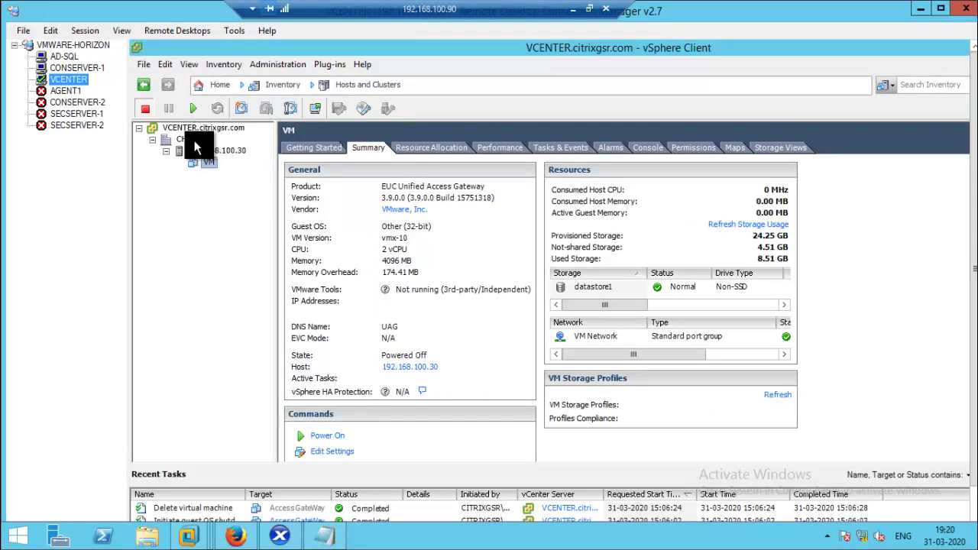
click(150, 63)
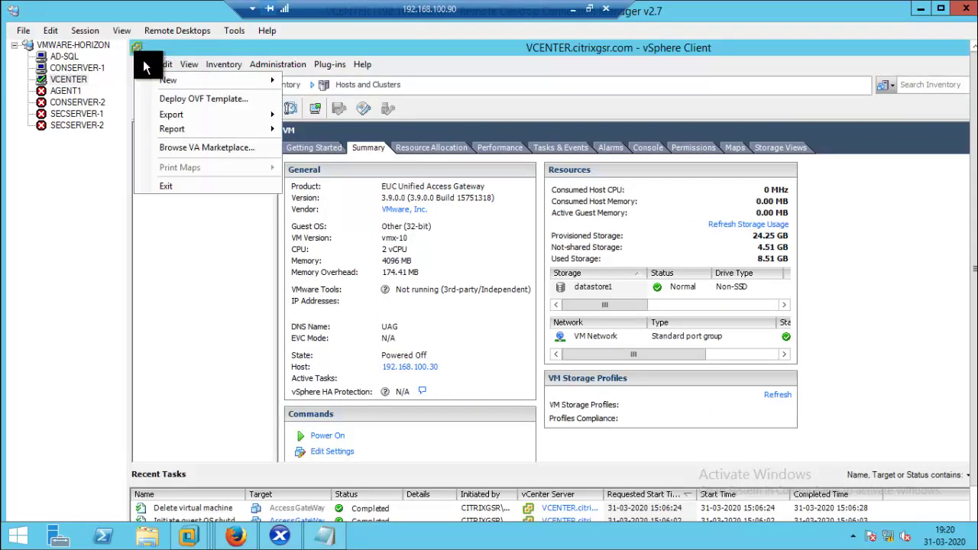
mouse_move(165, 65)
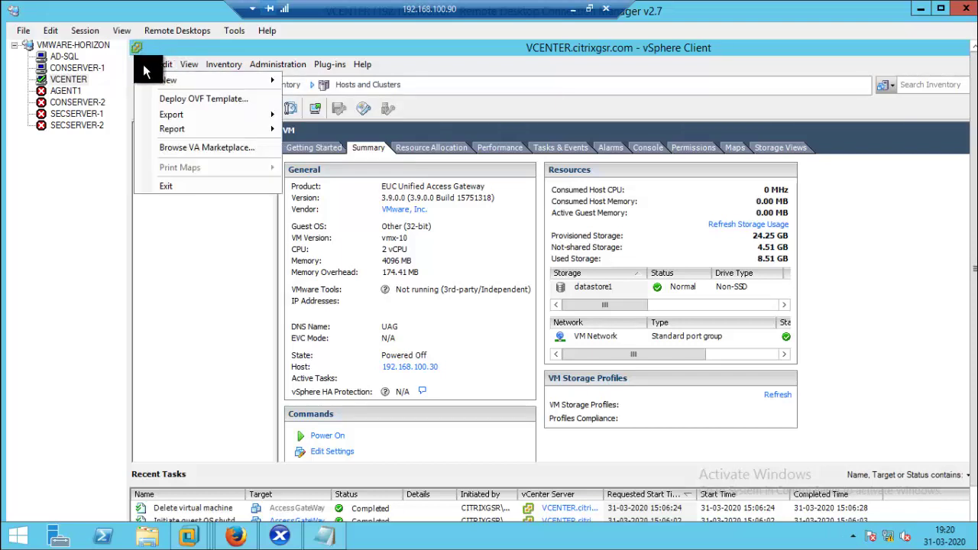
click(167, 95)
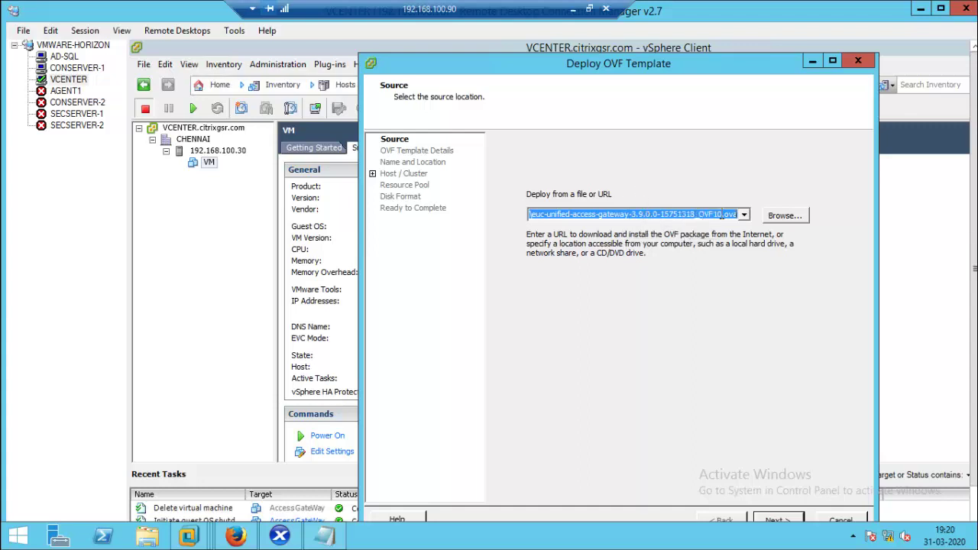
click(781, 216)
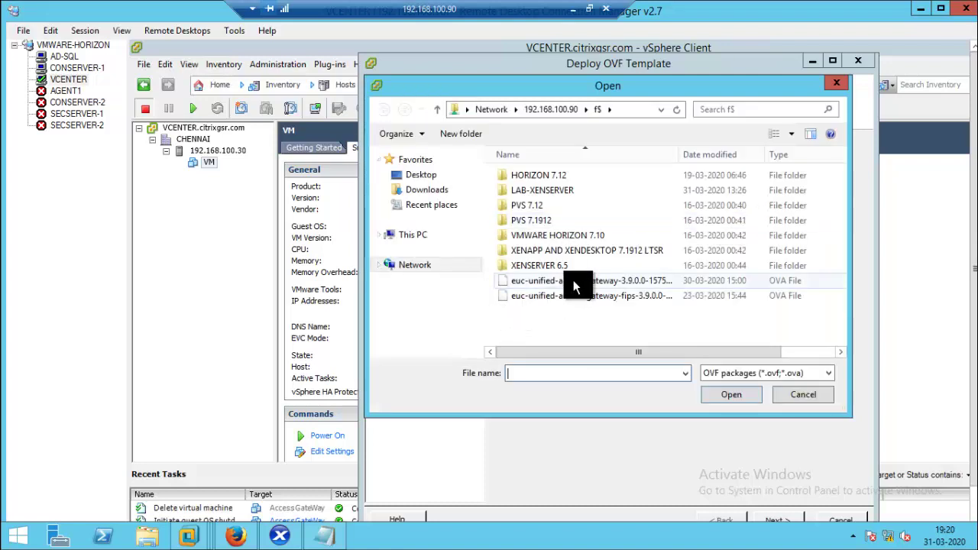
click(575, 283)
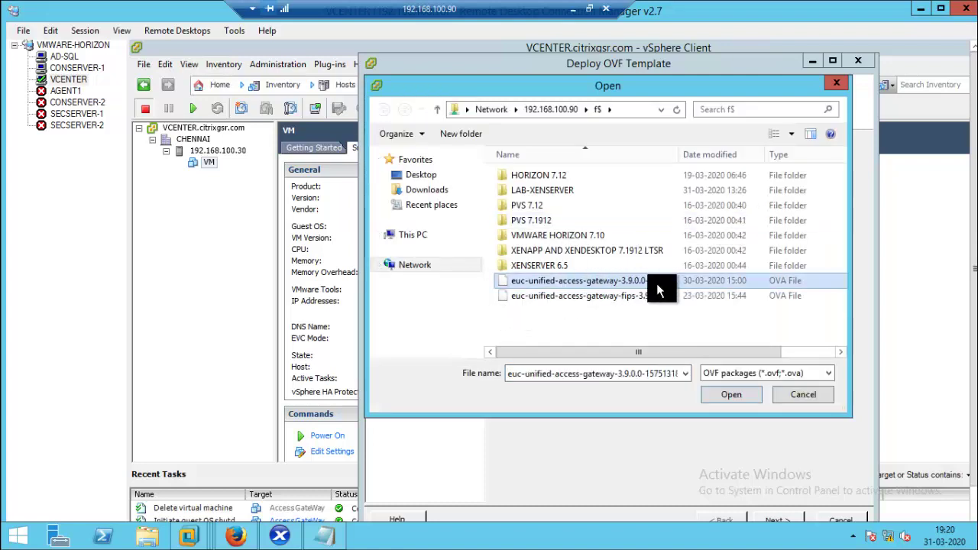
click(719, 393)
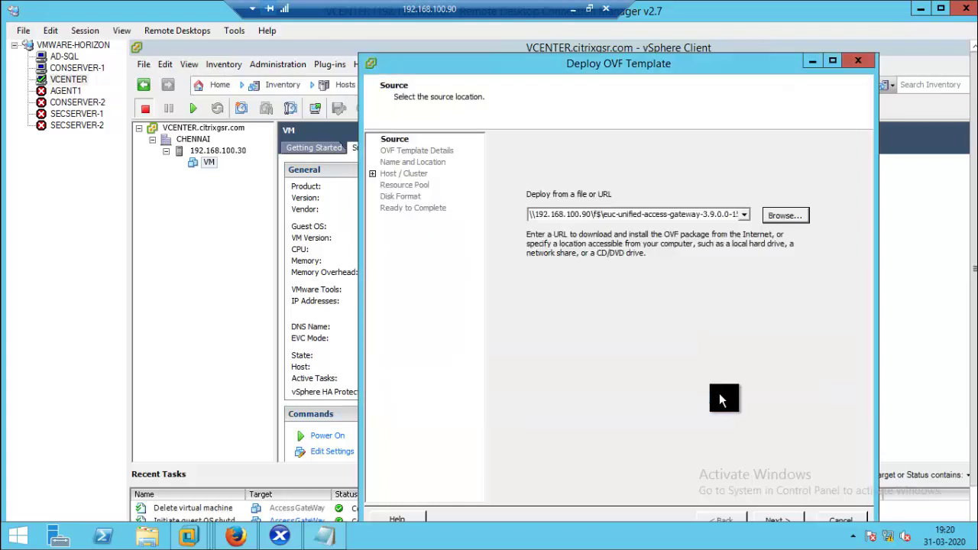
click(781, 518)
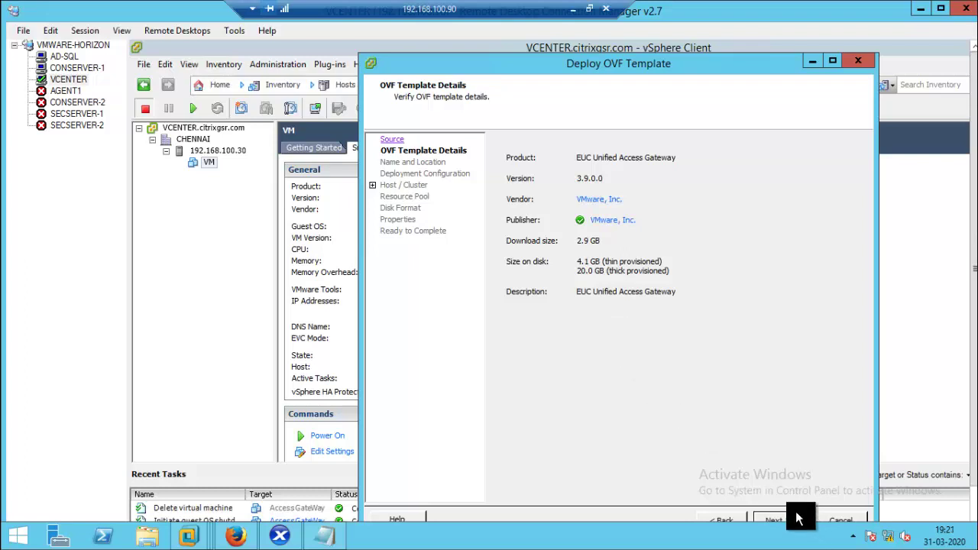
Show the VCENTER session full screen, accept the template details and name the deployed template UAGgateway in CHENNAI.
click(89, 31)
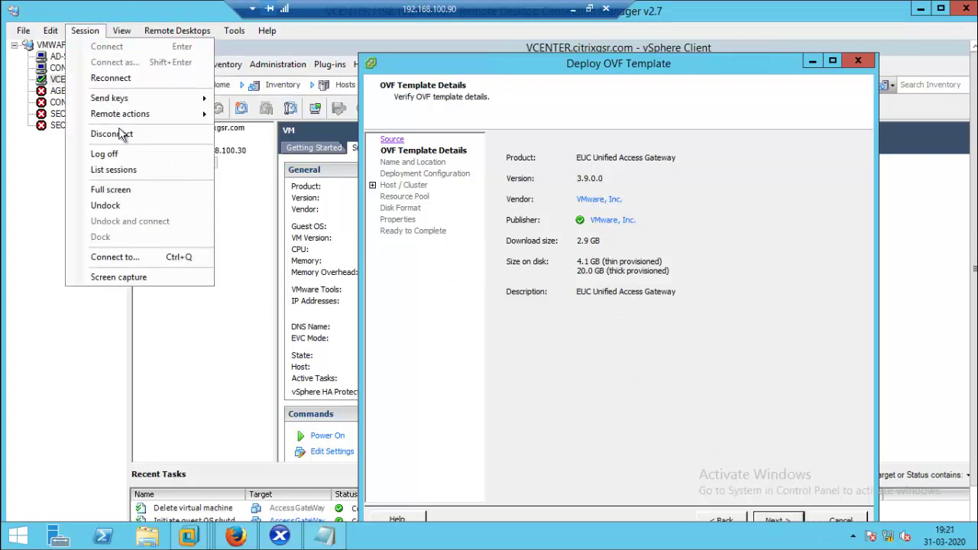
click(125, 192)
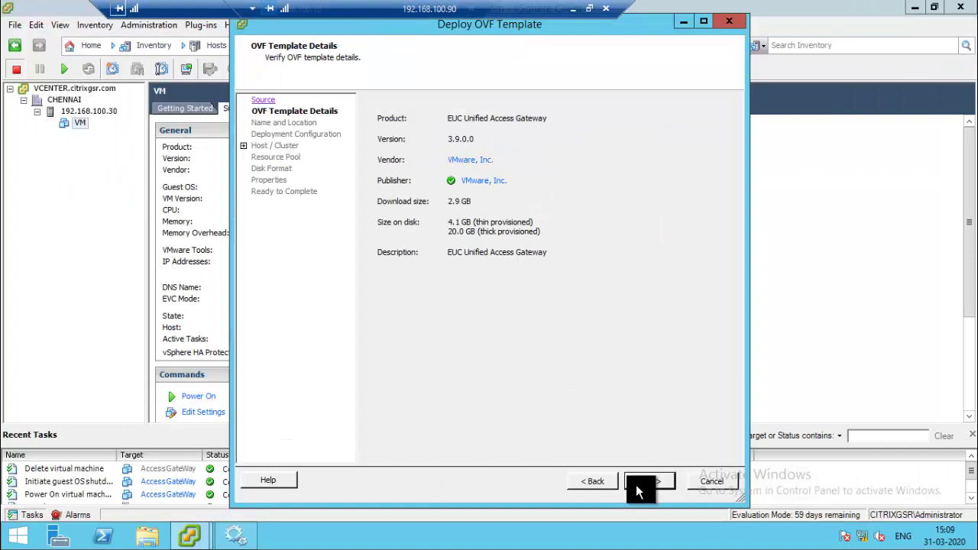
click(639, 487)
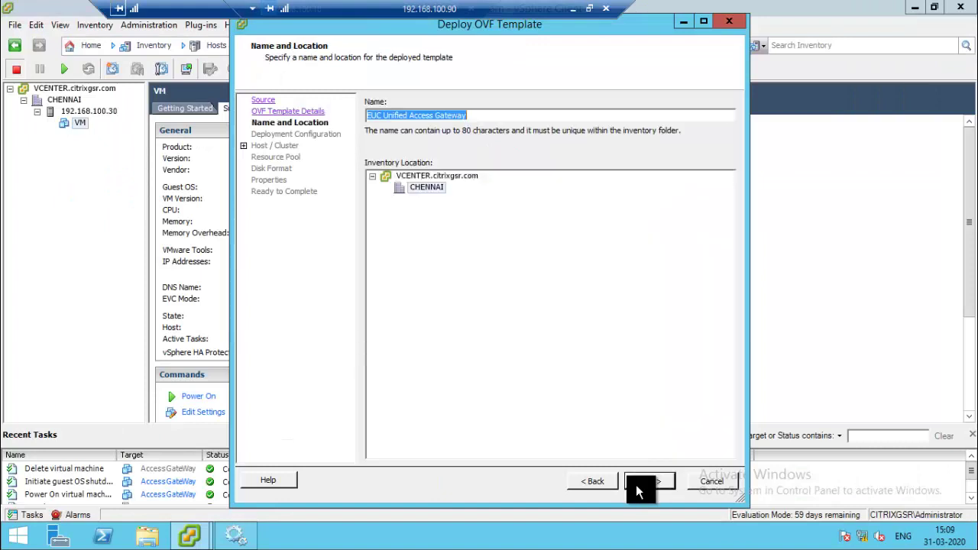
key(BackSpace)
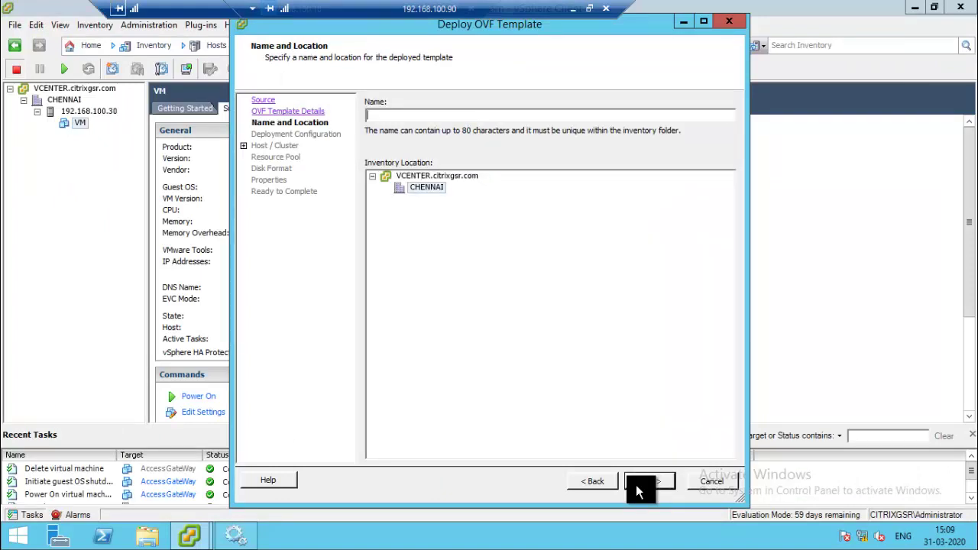
text(uag)
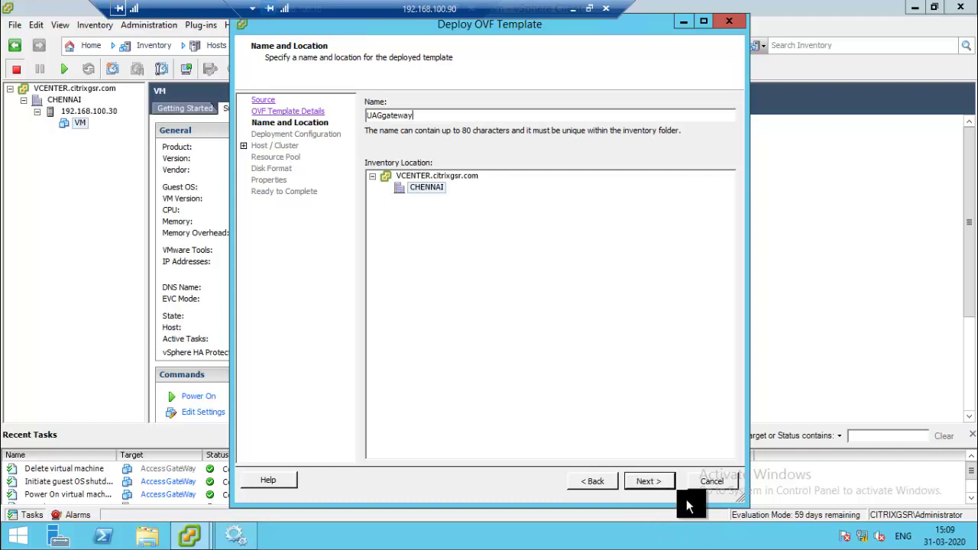
click(650, 482)
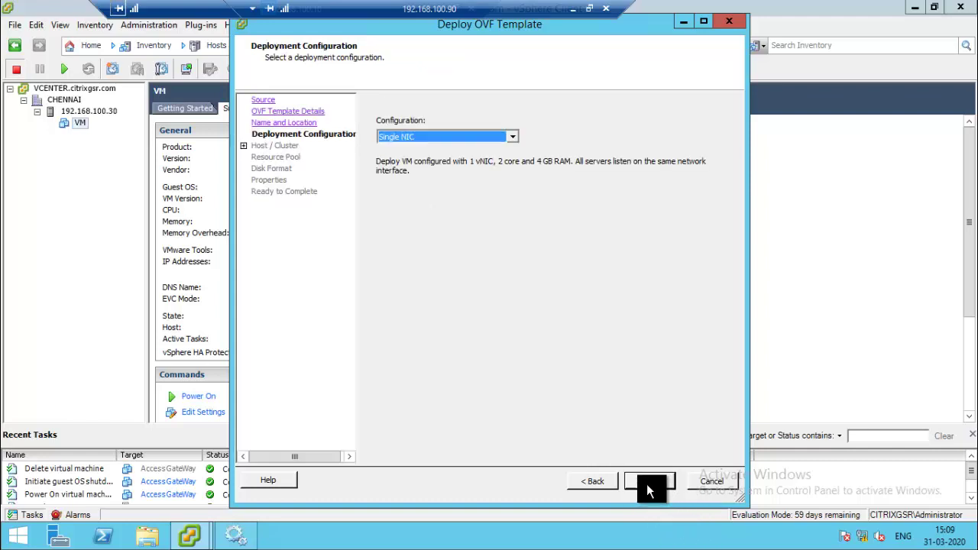
Choose the Single NIC deployment configuration and run the template on host 192.168.100.30.
click(448, 136)
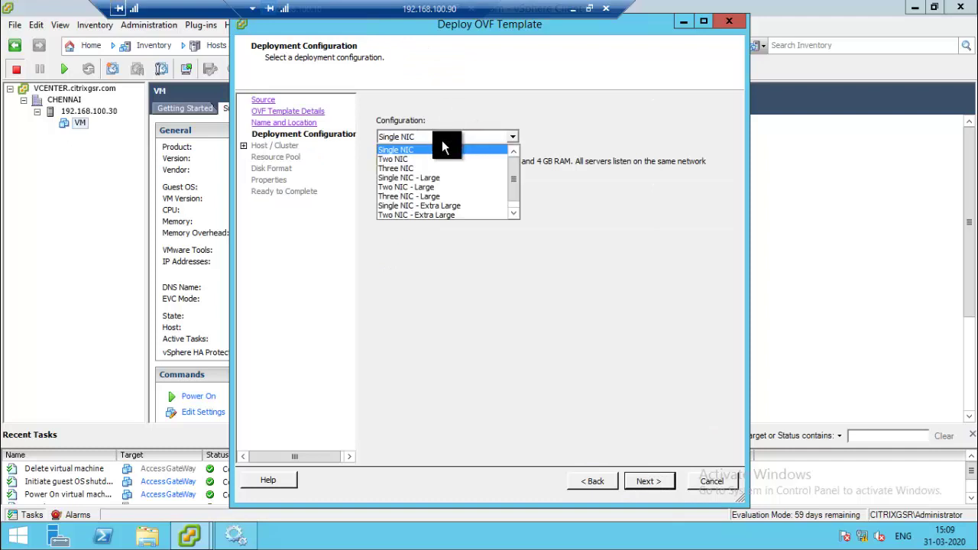
click(424, 150)
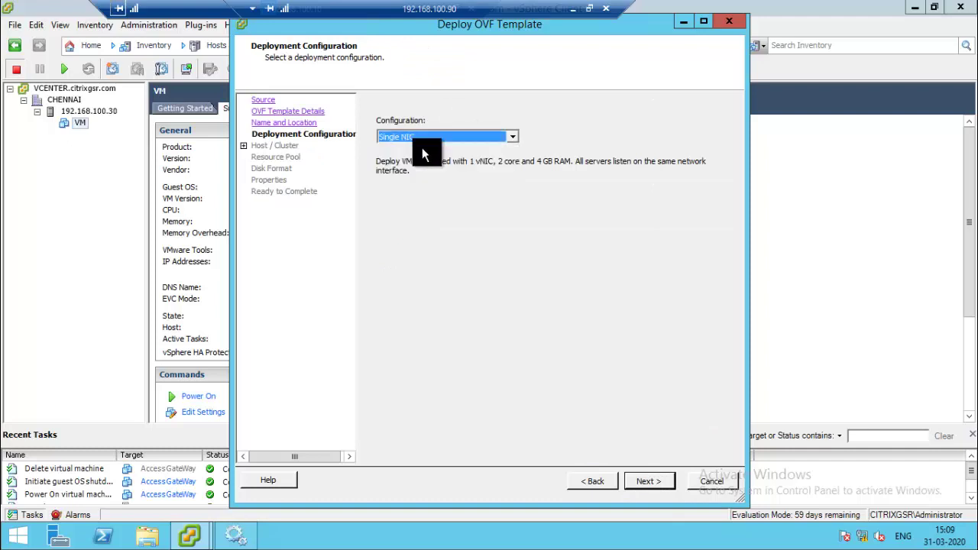
click(650, 482)
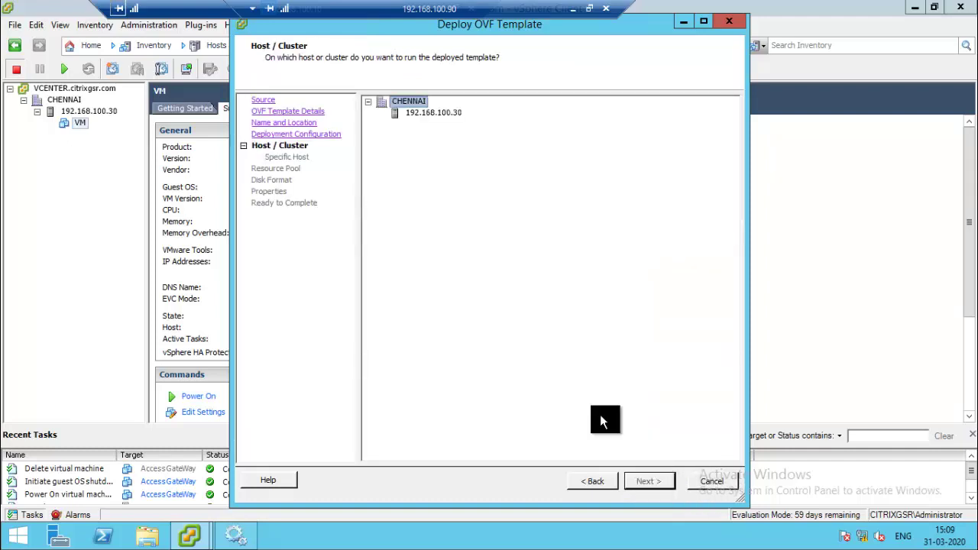
click(437, 115)
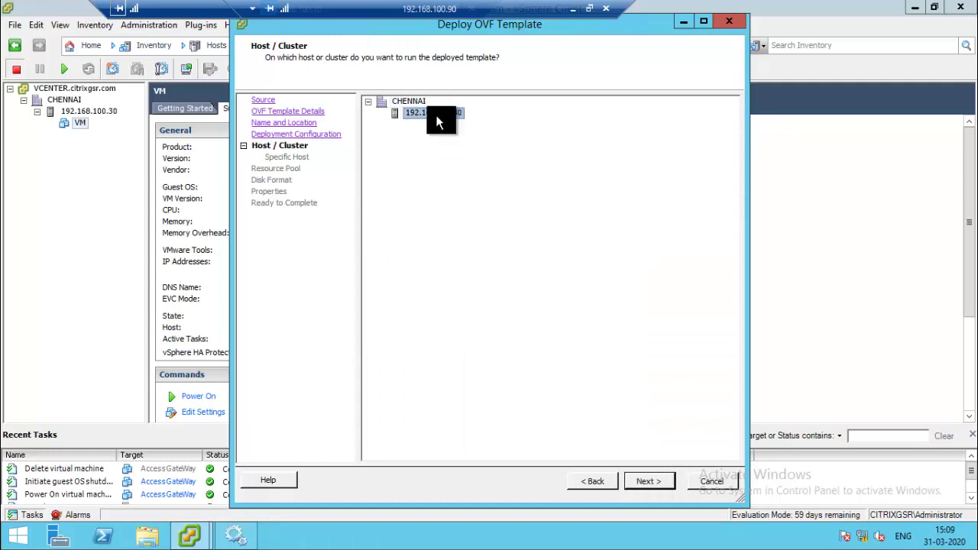
click(656, 482)
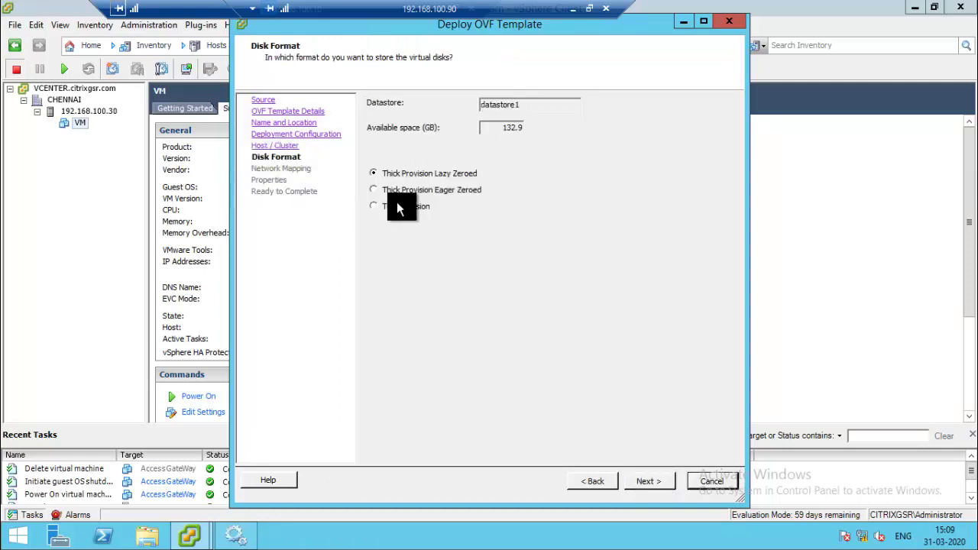
Store the virtual disks as Thin Provision and accept the VM Network mapping for all source networks.
click(402, 208)
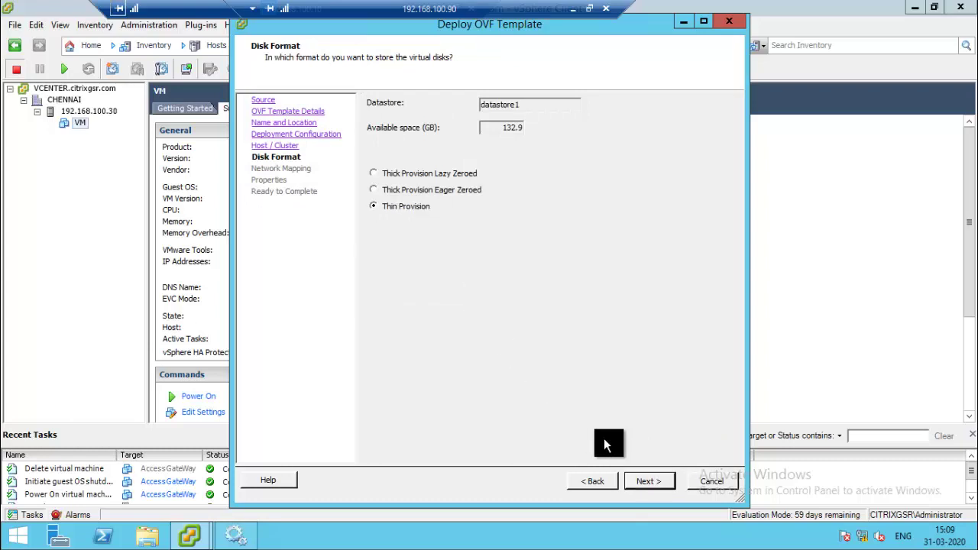
click(646, 489)
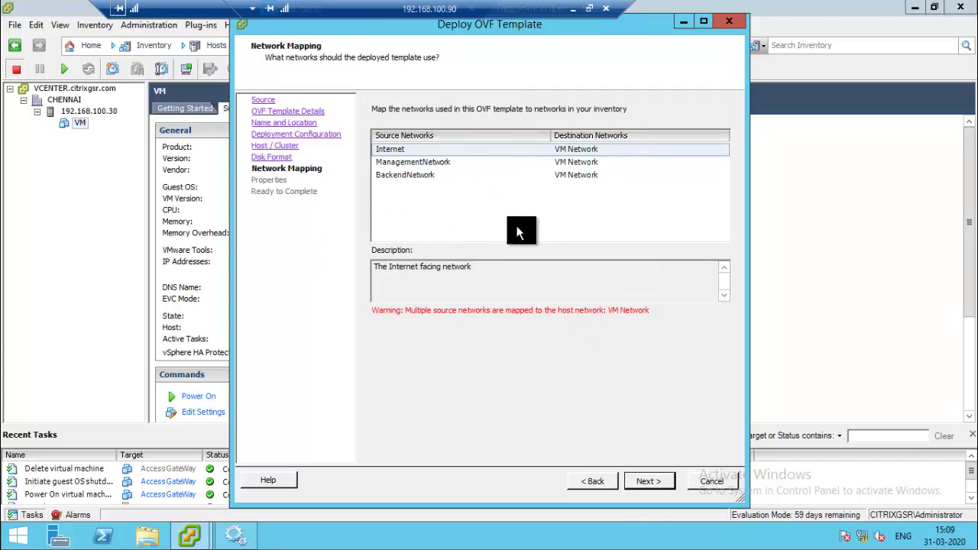
click(648, 484)
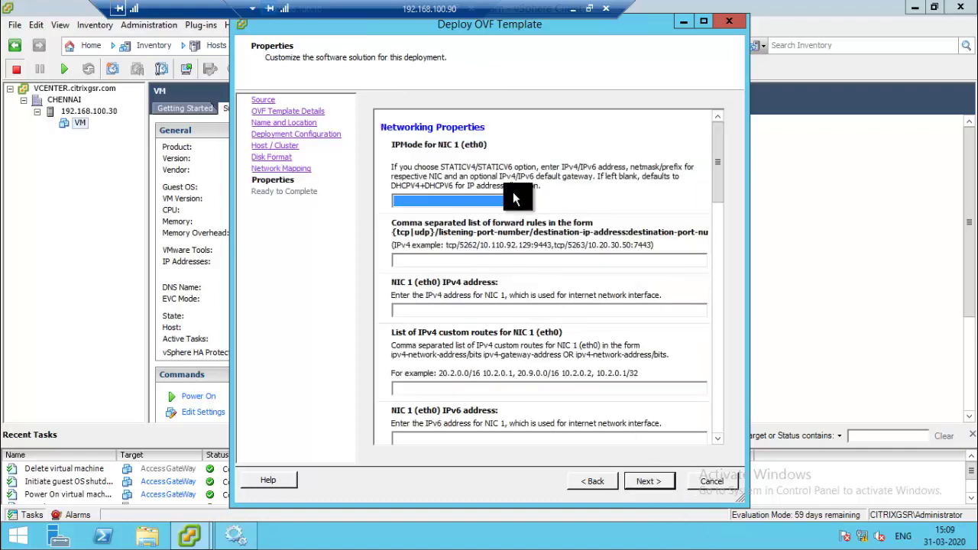
Set the IP mode of NIC 1 (eth0) to STATICV4 and its IPv4 address to 192.168.100.70.
click(524, 205)
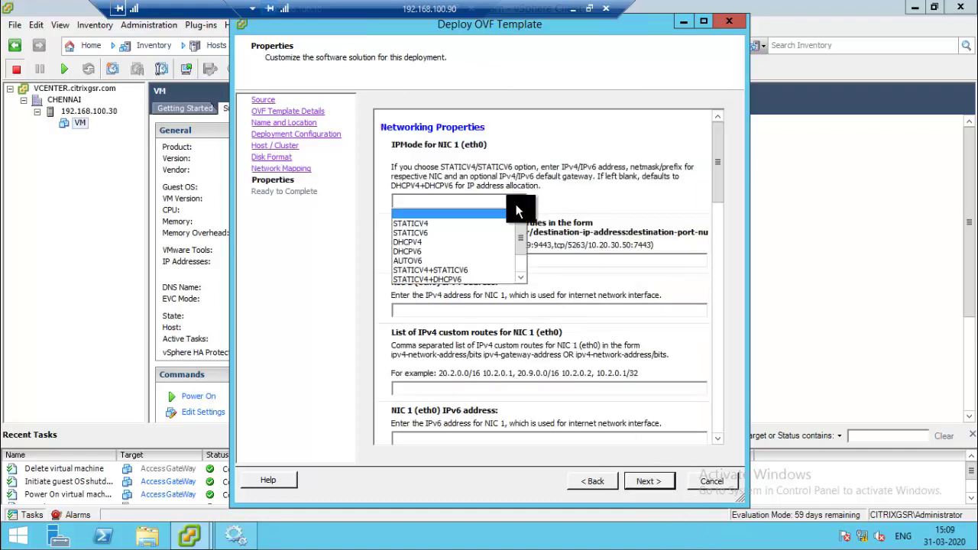
click(447, 231)
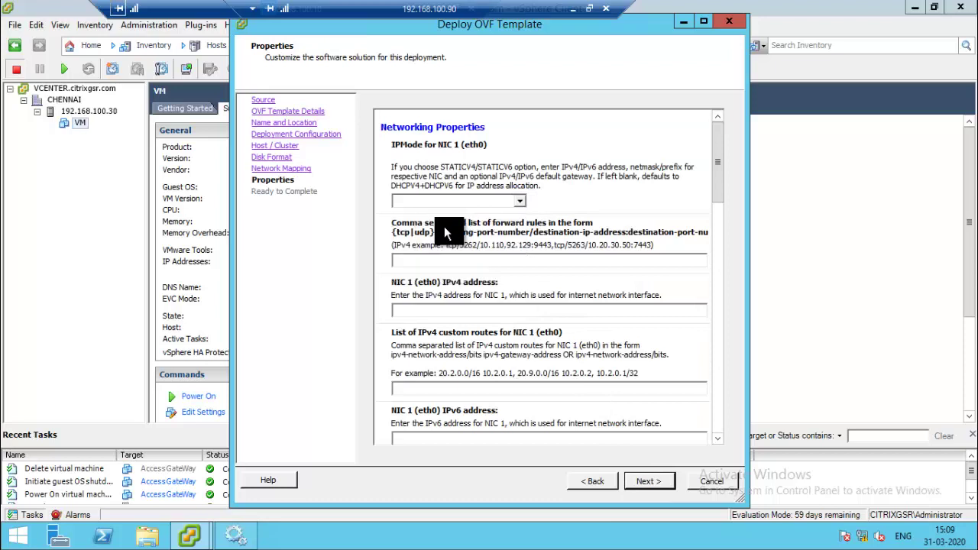
click(456, 311)
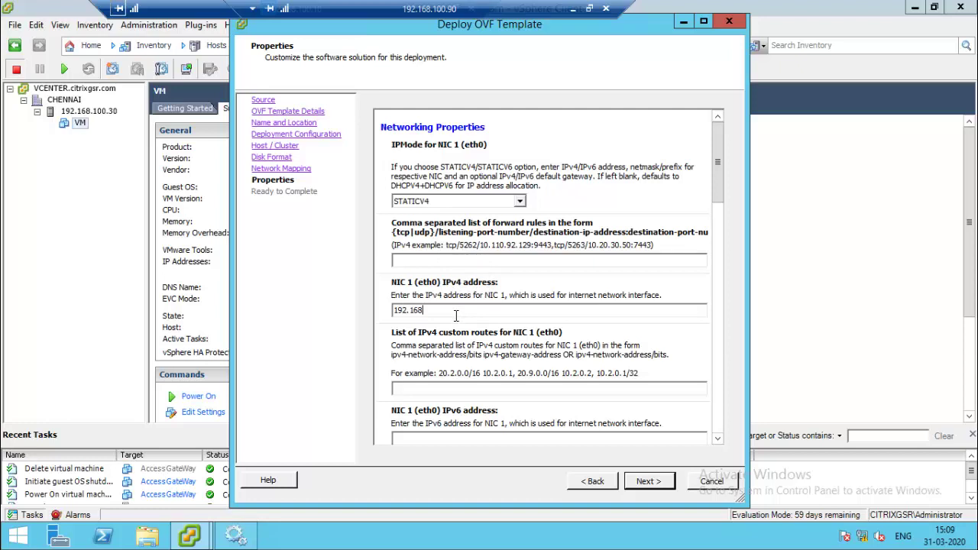
text(192.168.100.70)
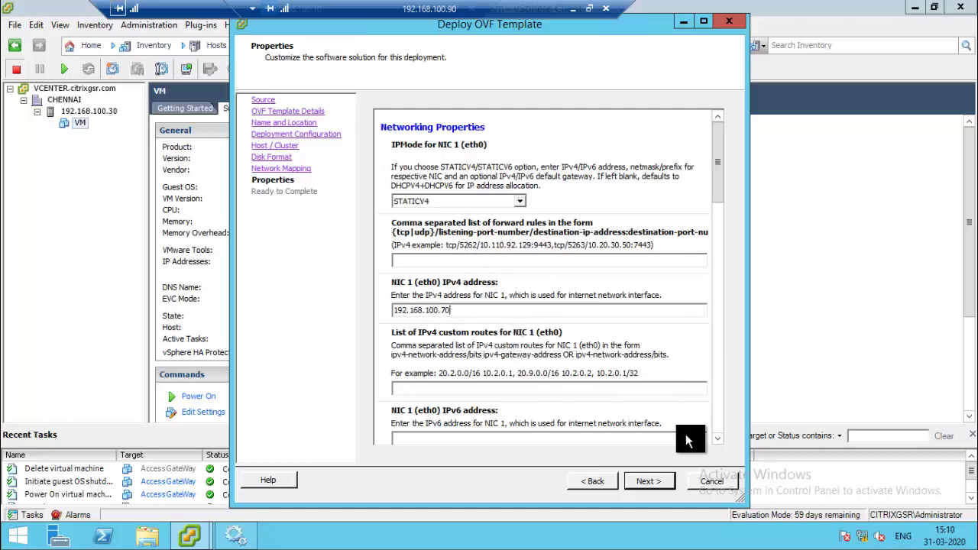
Set the DNS server address to 192.168.100.2 and the DNS search domain to citrixgsr.com.
click(719, 438)
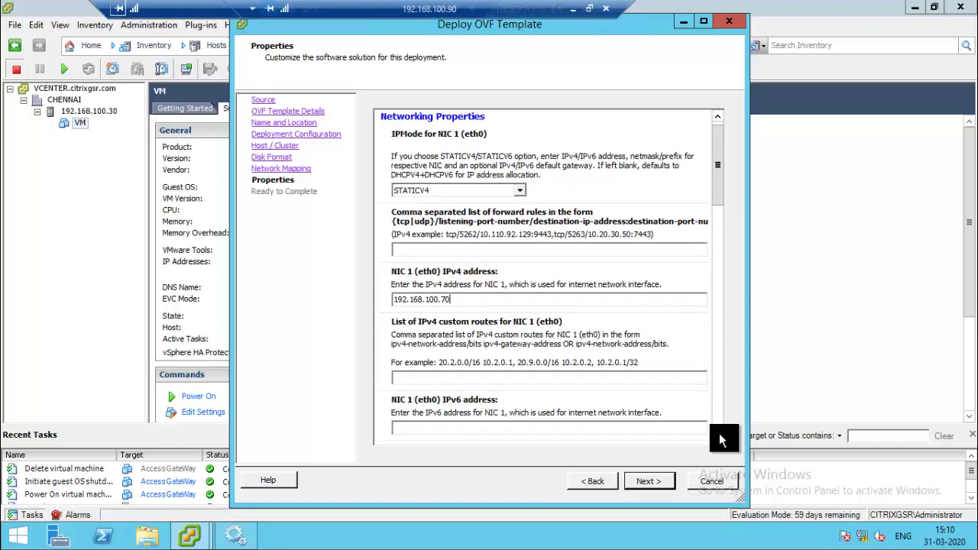
drag(720, 439, 720, 439)
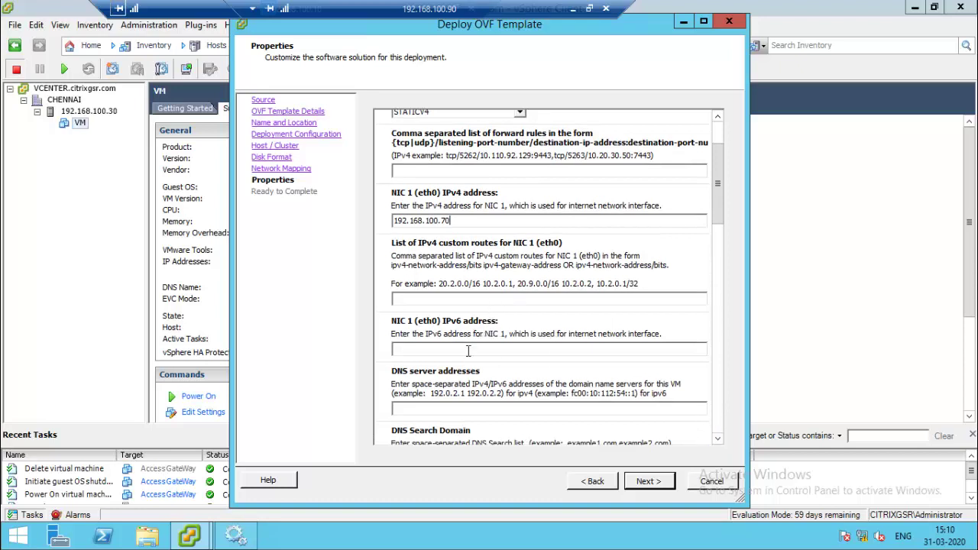
click(425, 407)
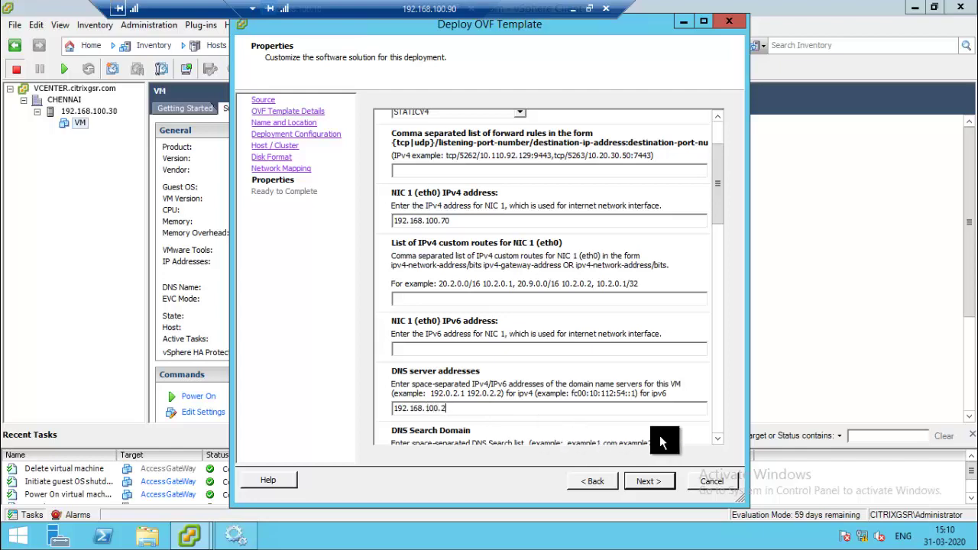
drag(717, 439, 716, 443)
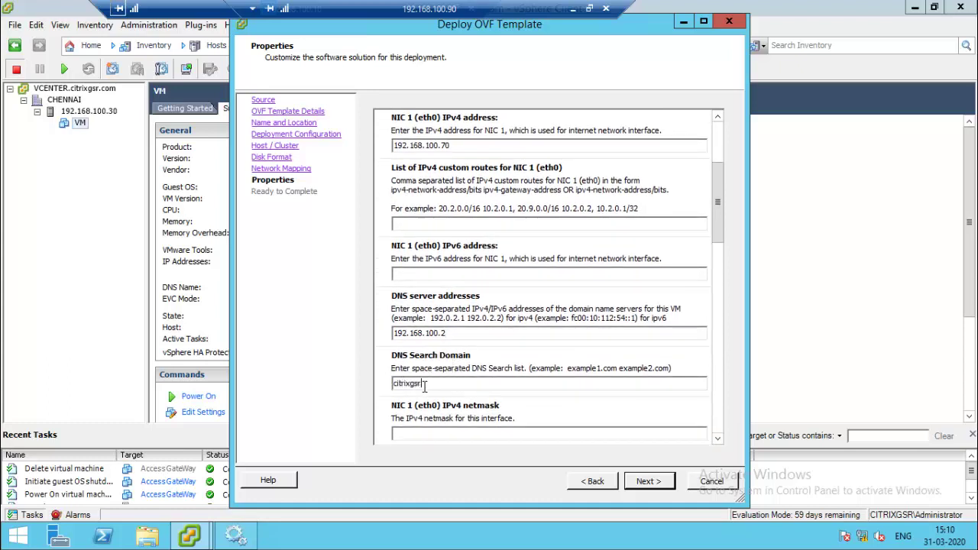
click(426, 388)
text(citrixgsr.com)
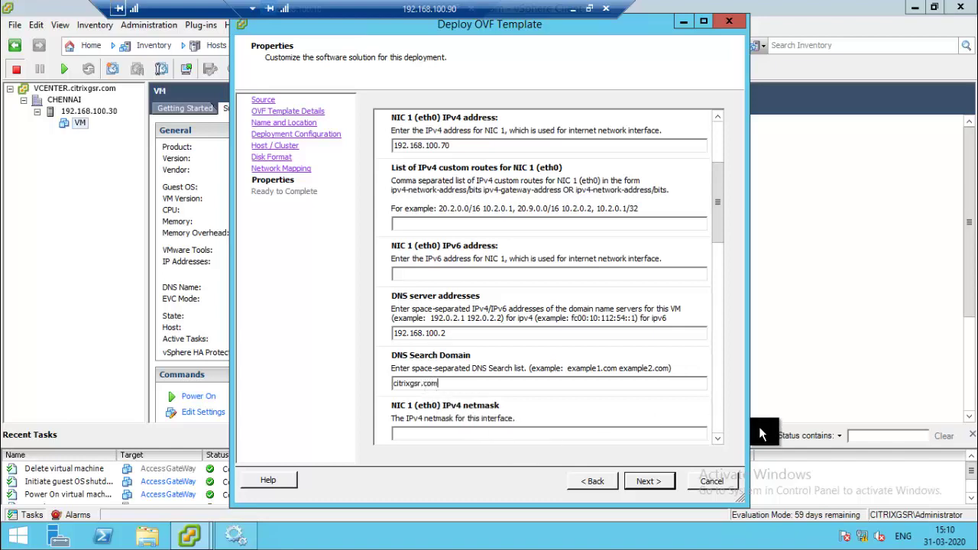
Set the IPv4 netmask of NIC 1 (eth0) to 255.255.255.0.
drag(723, 445, 723, 446)
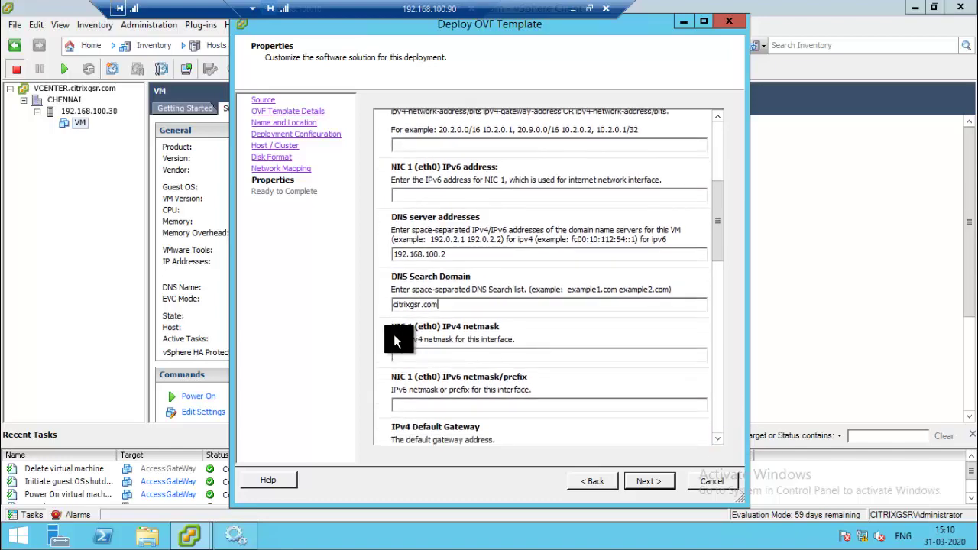
click(422, 357)
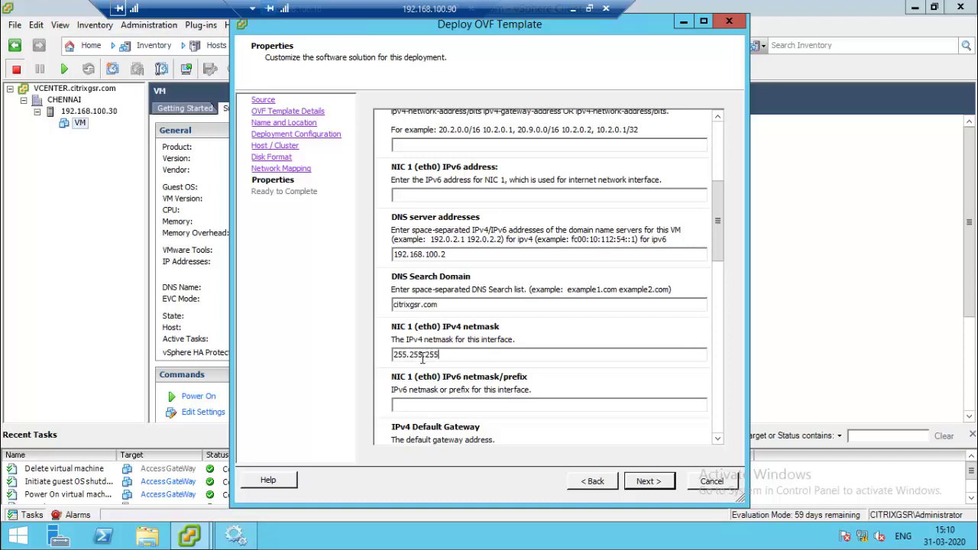
text(255.255.255.0)
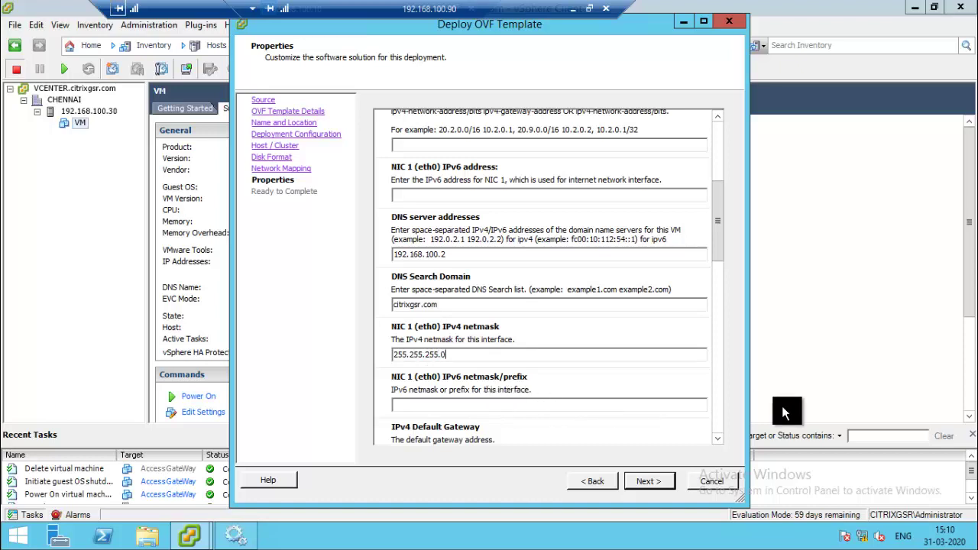
Set the IPv4 default gateway to 192.168.100.1 and the Unified Gateway appliance name to UAGgateway.
scroll(718, 442, down, 3)
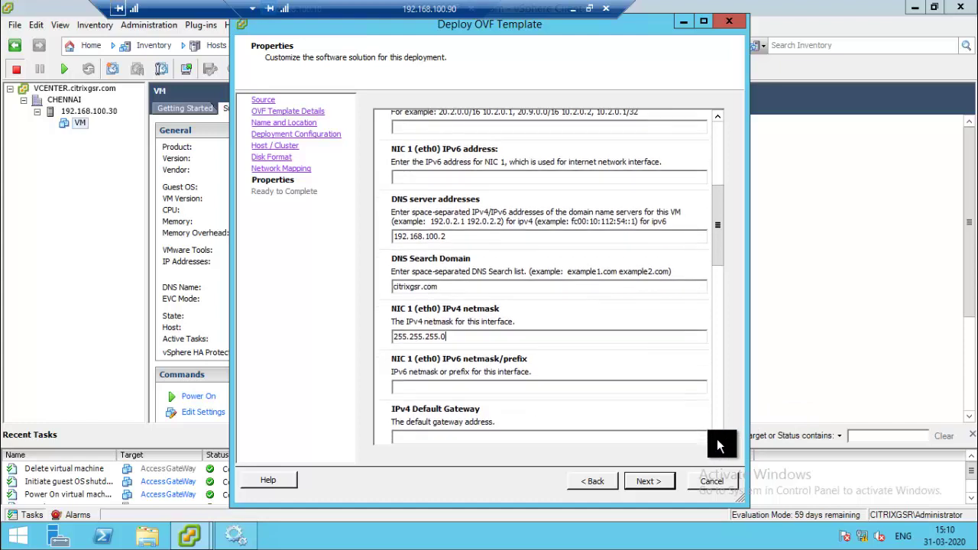
scroll(716, 412, down, 5)
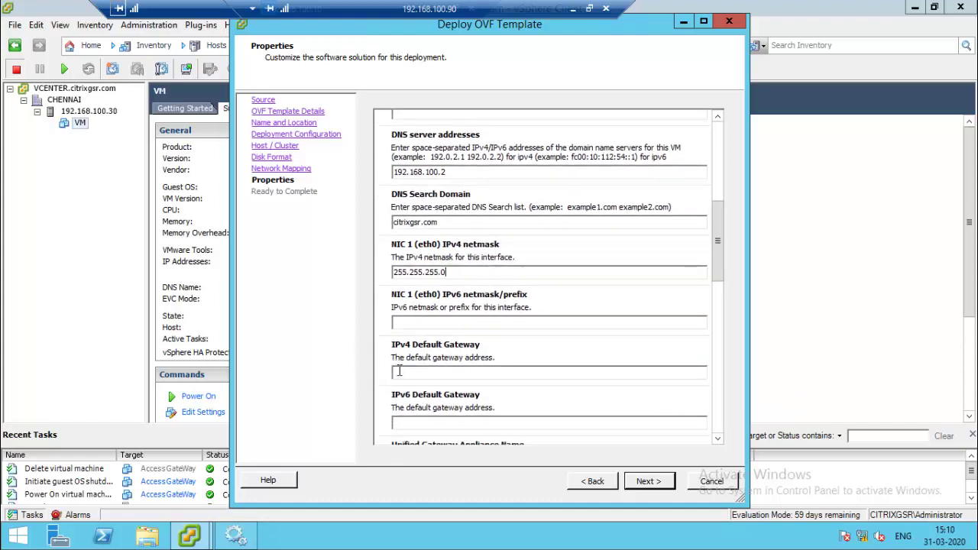
click(405, 373)
text(192.168.100.1)
scroll(719, 437, down, 4)
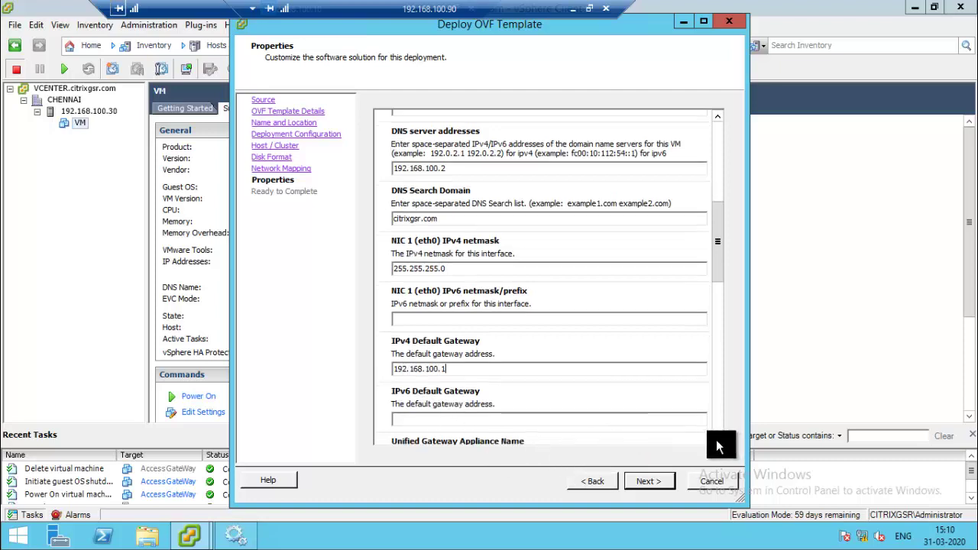
scroll(719, 447, down, 3)
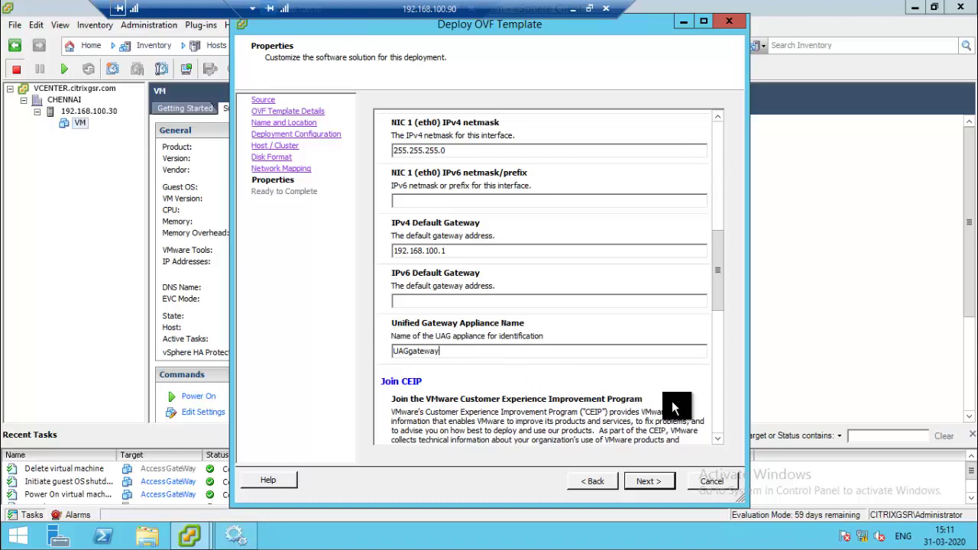
Enter and confirm the password for the VM's root user, leaving participation in the CEIP enabled.
scroll(724, 440, down, 1)
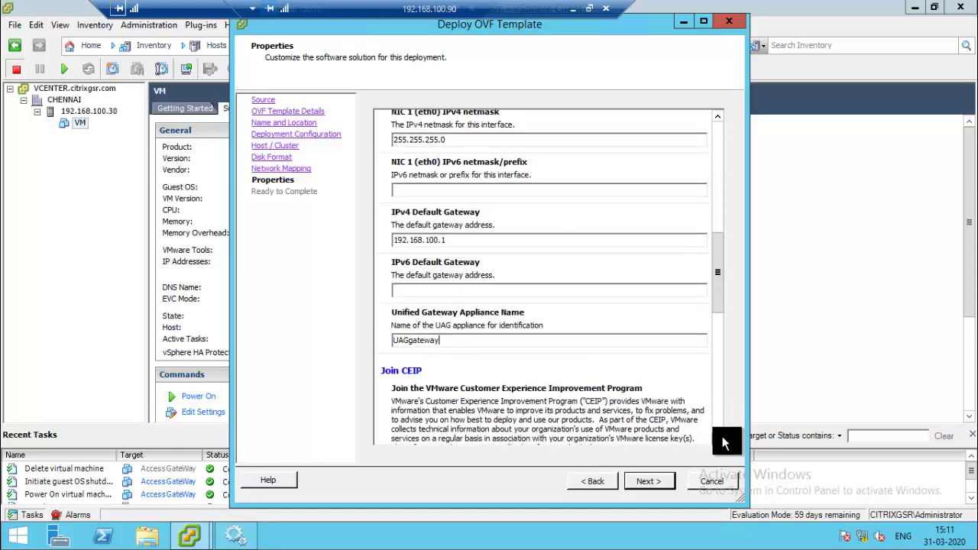
scroll(723, 442, down, 5)
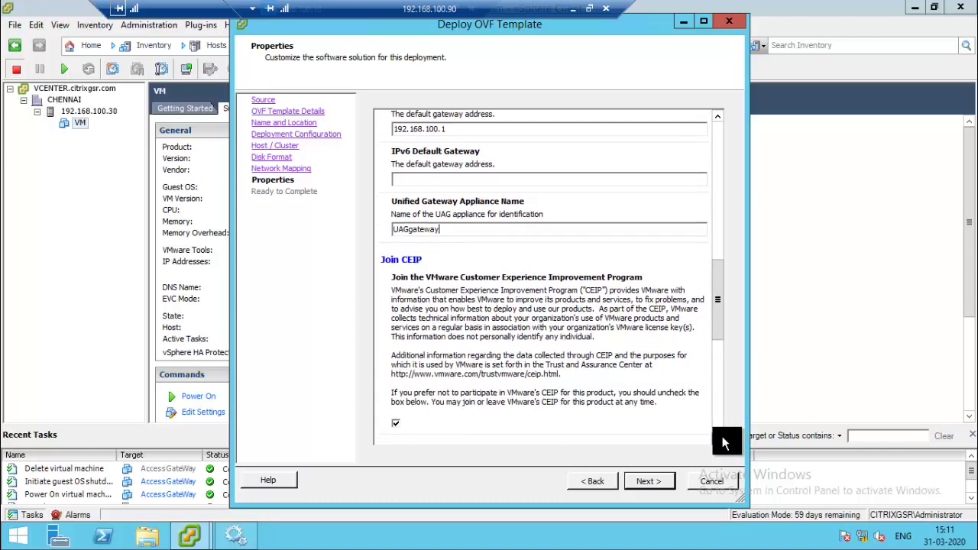
scroll(723, 442, down, 5)
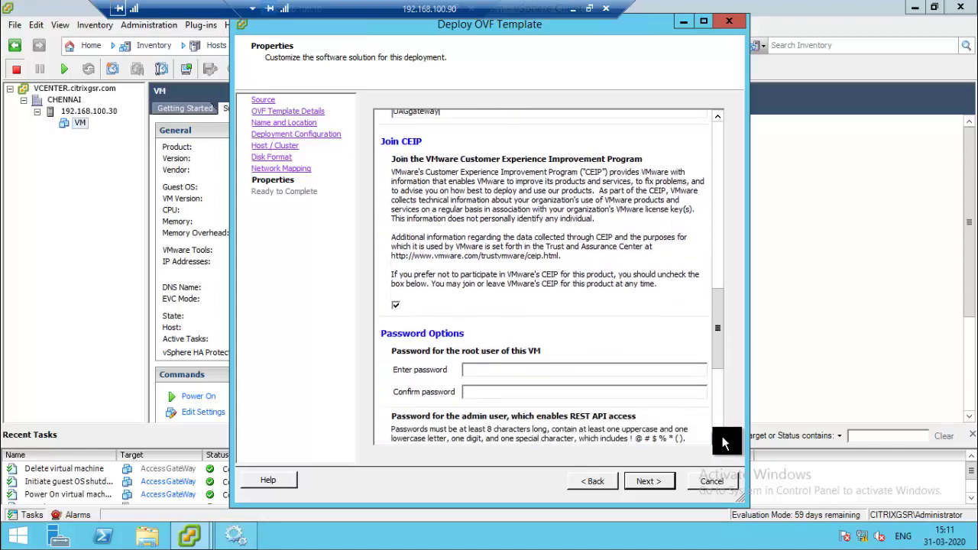
scroll(723, 442, down, 5)
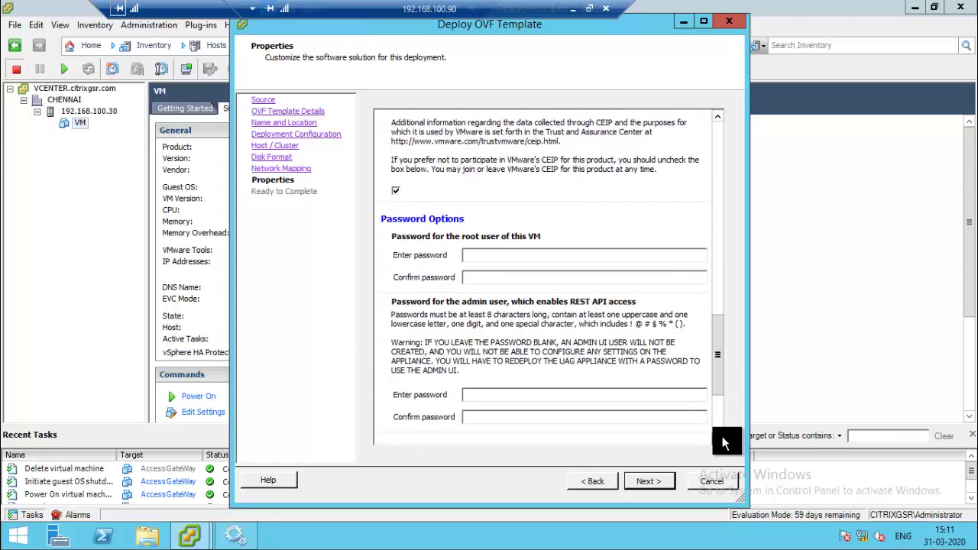
scroll(723, 442, down, 4)
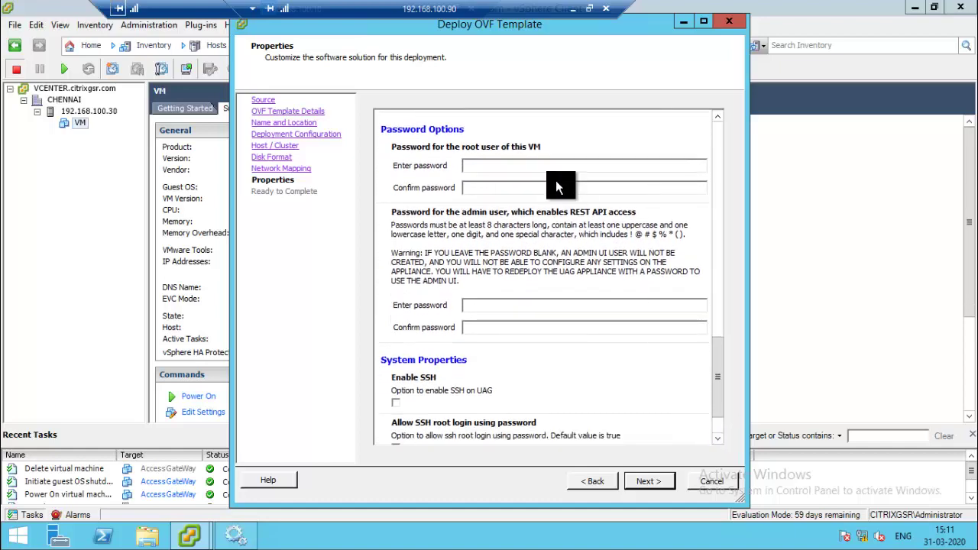
text(*)
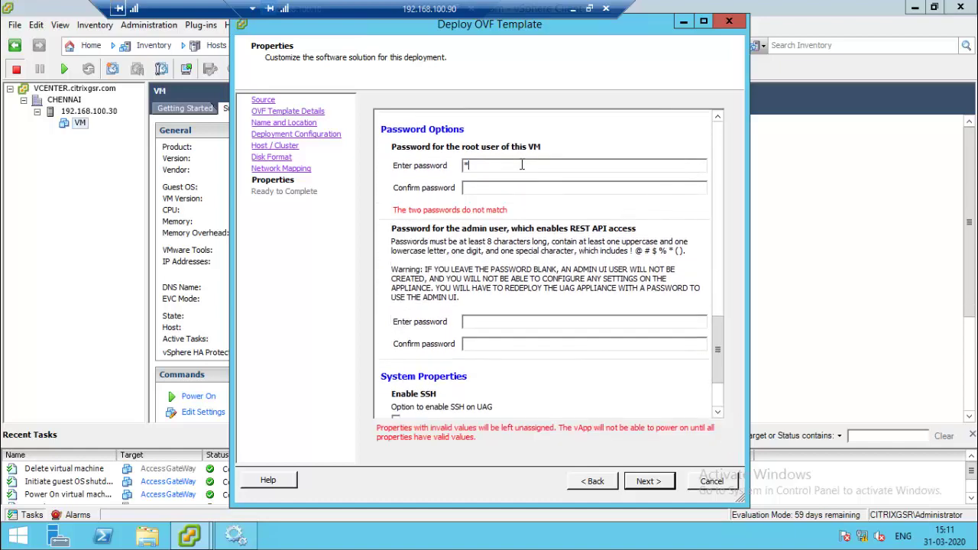
text(********)
key(Tab)
text(*********)
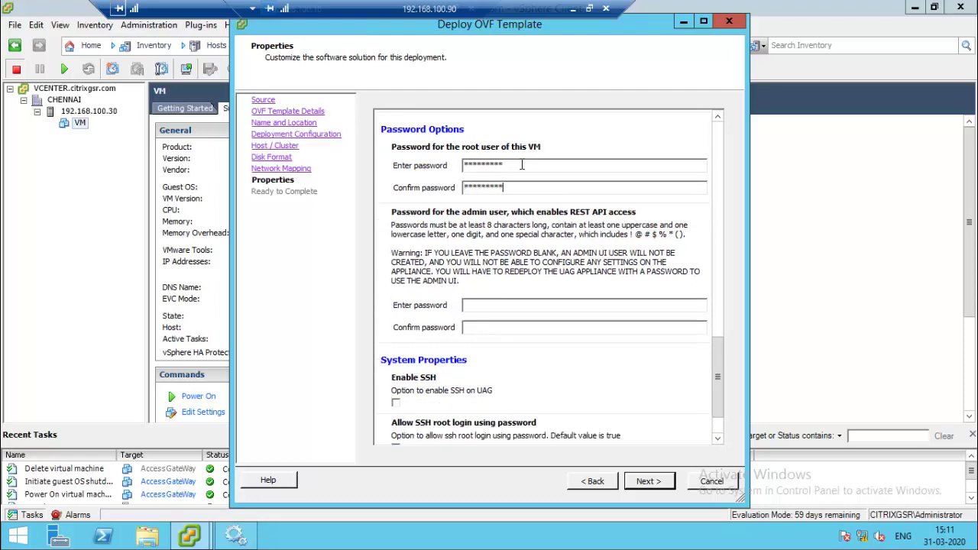
Enter and confirm the password for the admin user that enables REST API access.
key(Tab)
text(*****)
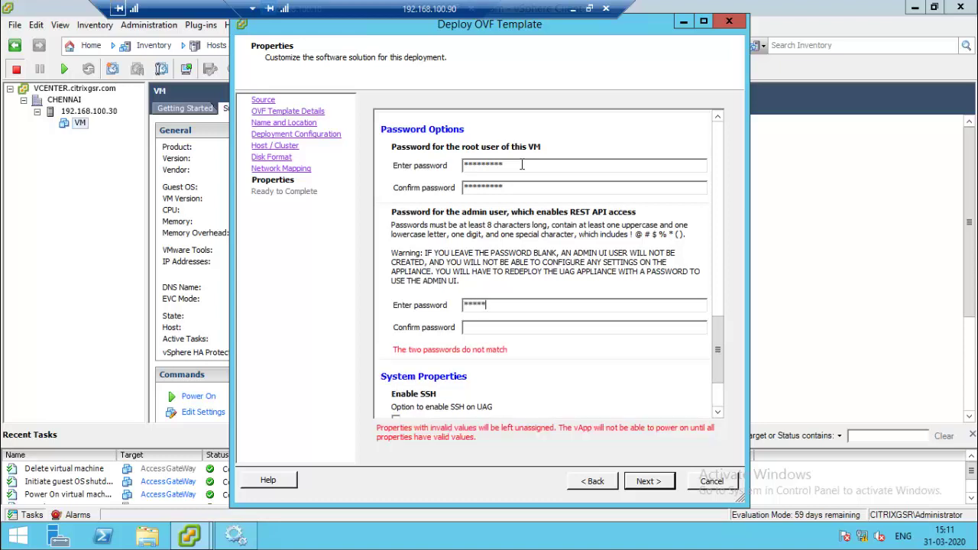
text(*************)
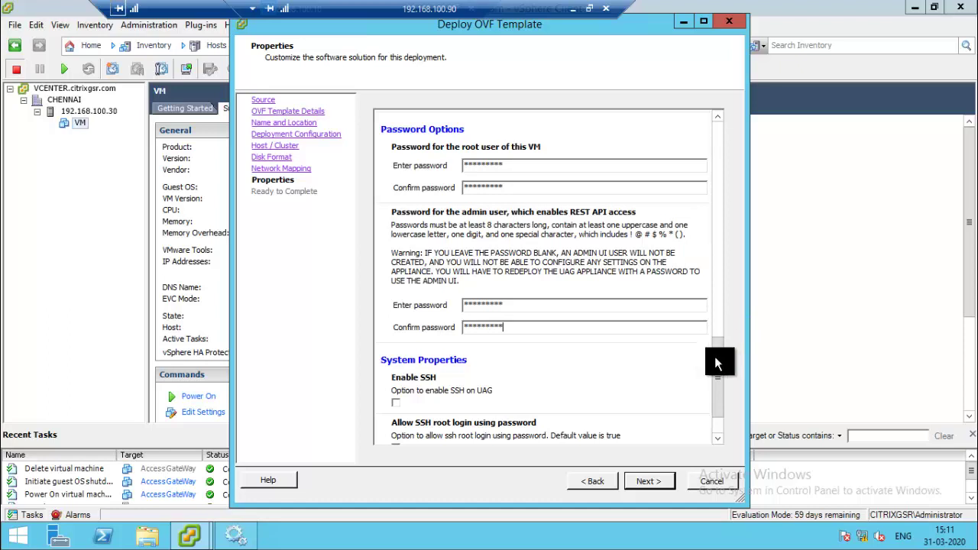
Enable SSH on the UAG and proceed to the deployment summary.
scroll(717, 406, down, 2)
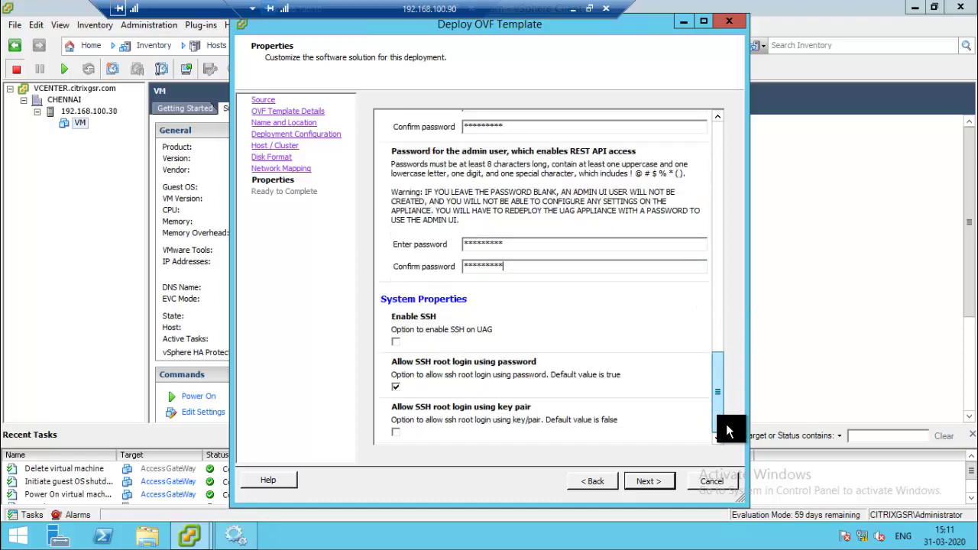
click(395, 341)
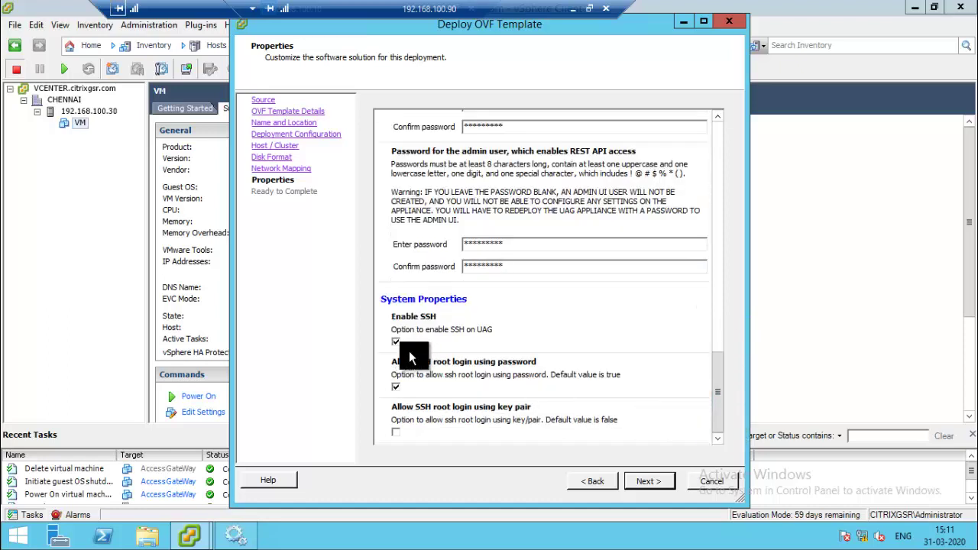
click(636, 480)
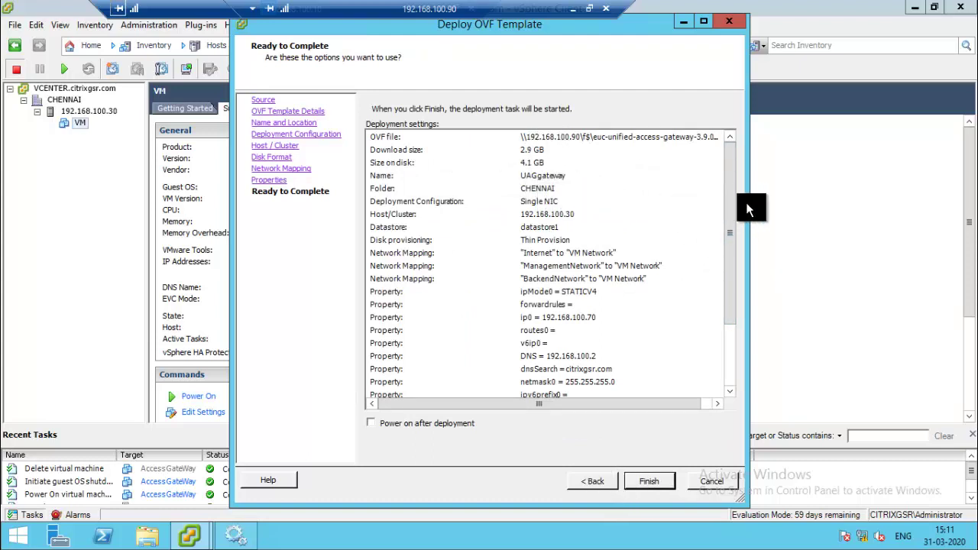
Review the deployment settings, enable power on after deployment and start deploying UAGgateway.
drag(732, 218, 729, 295)
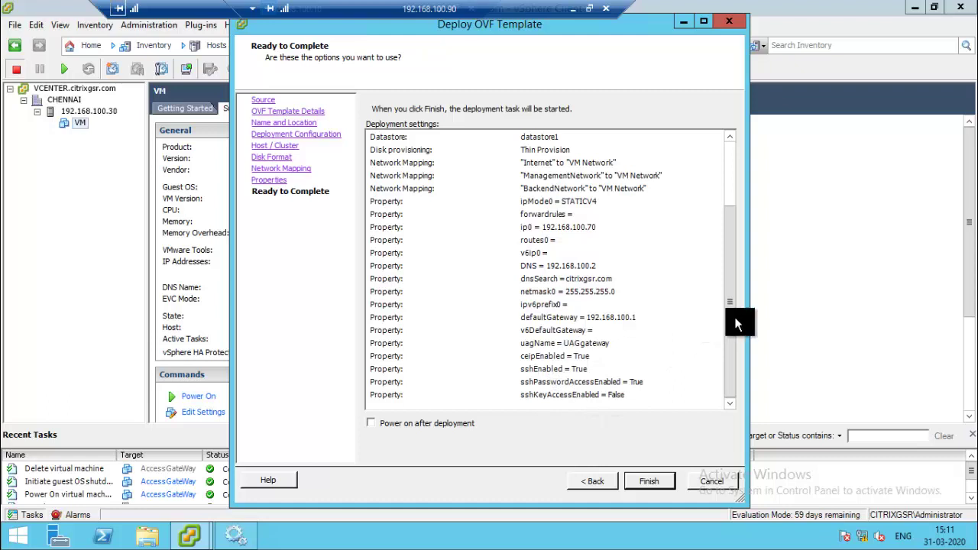
drag(733, 319, 734, 247)
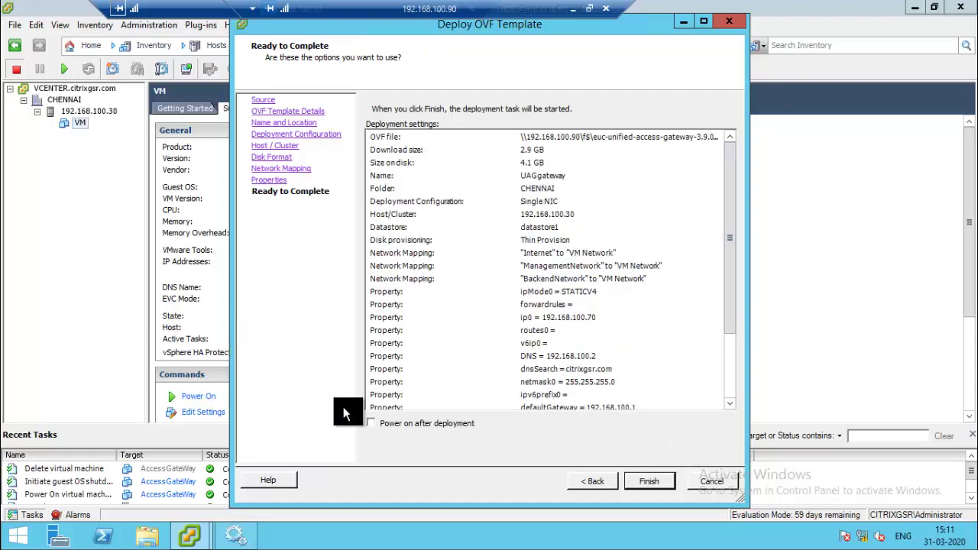
click(372, 425)
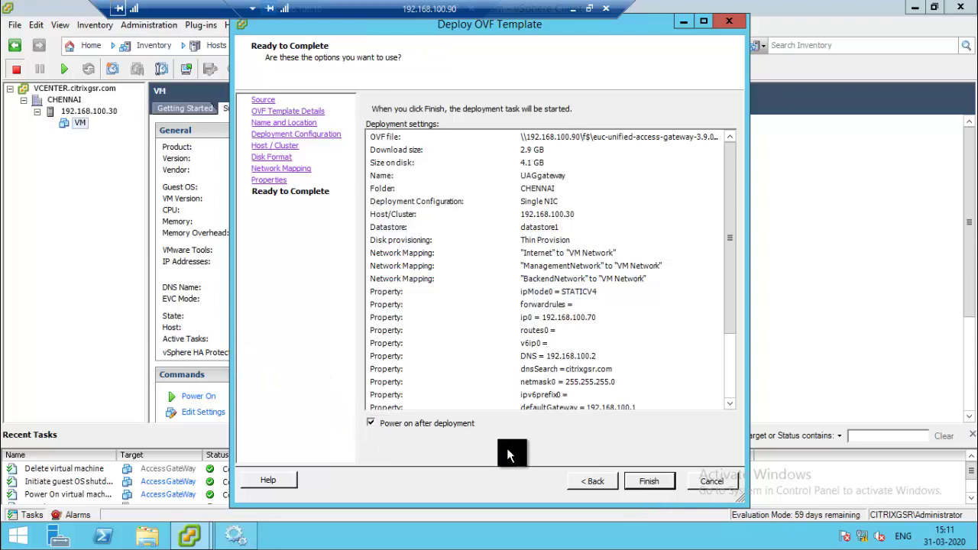
click(649, 482)
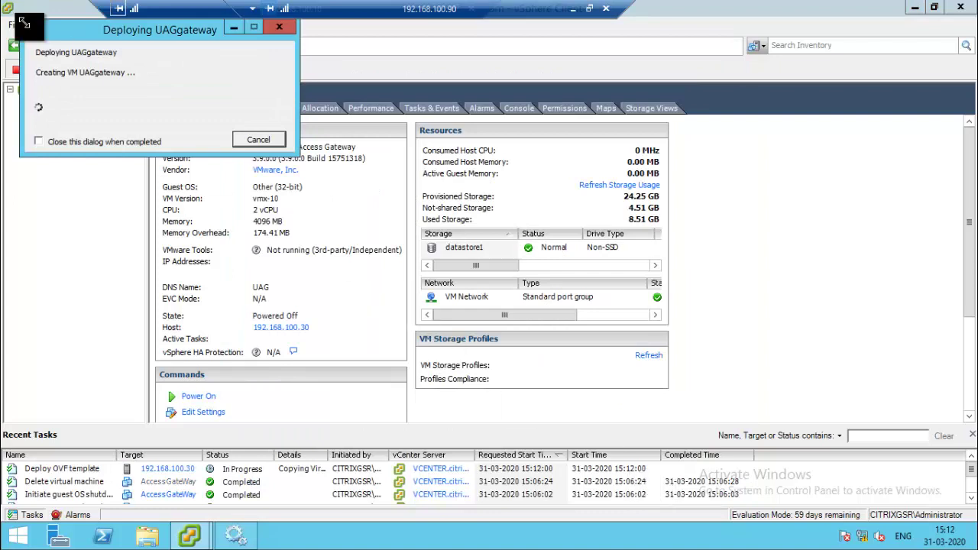
drag(134, 41, 533, 158)
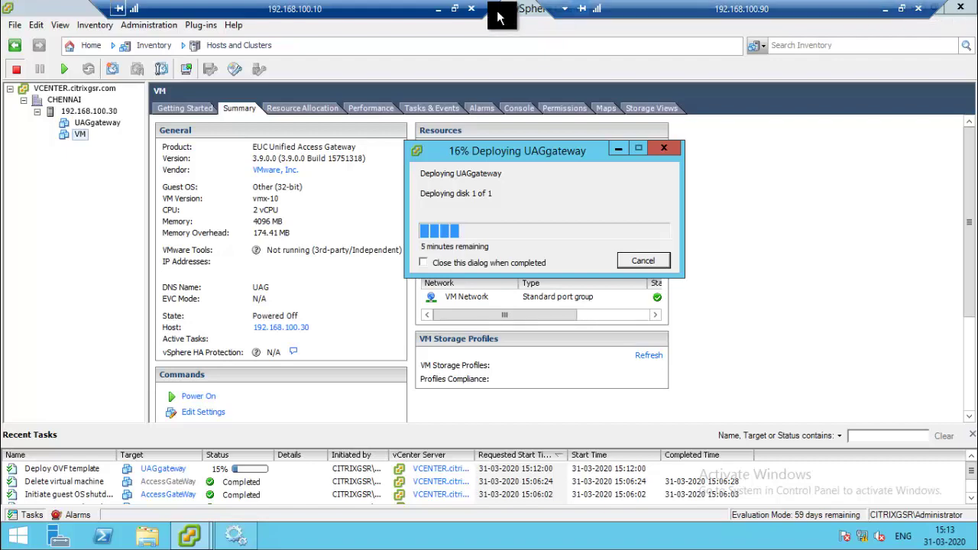
Leave the full-screen VCENTER session and switch to the VMware Horizon 7 Administrator dashboard in Firefox.
click(455, 10)
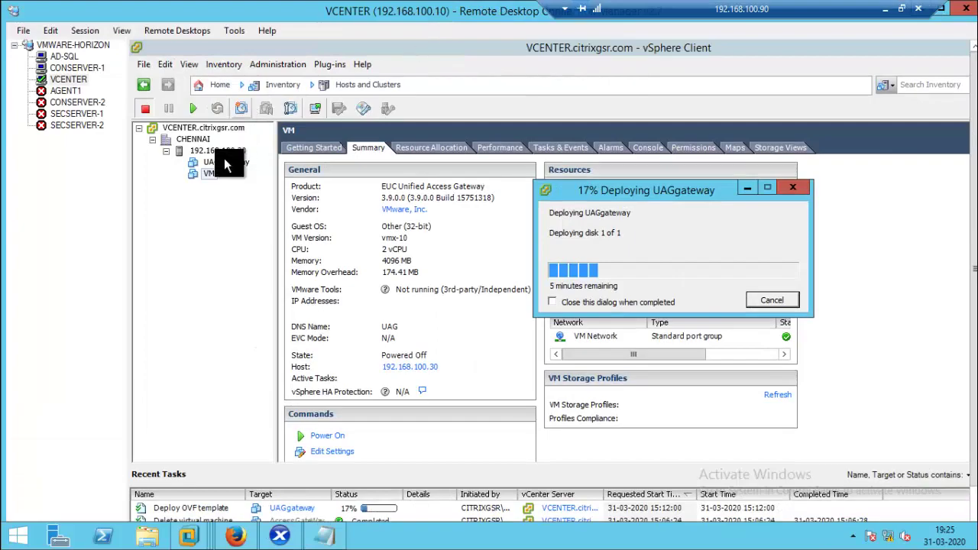
click(231, 536)
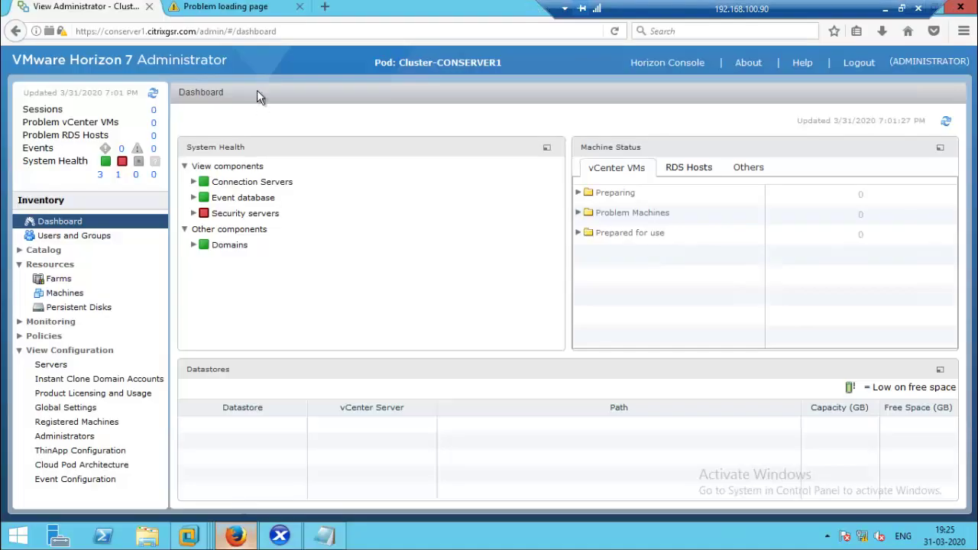
View the security certificate of conserver1.citrixgsr.com and highlight its SHA1 fingerprint.
click(62, 32)
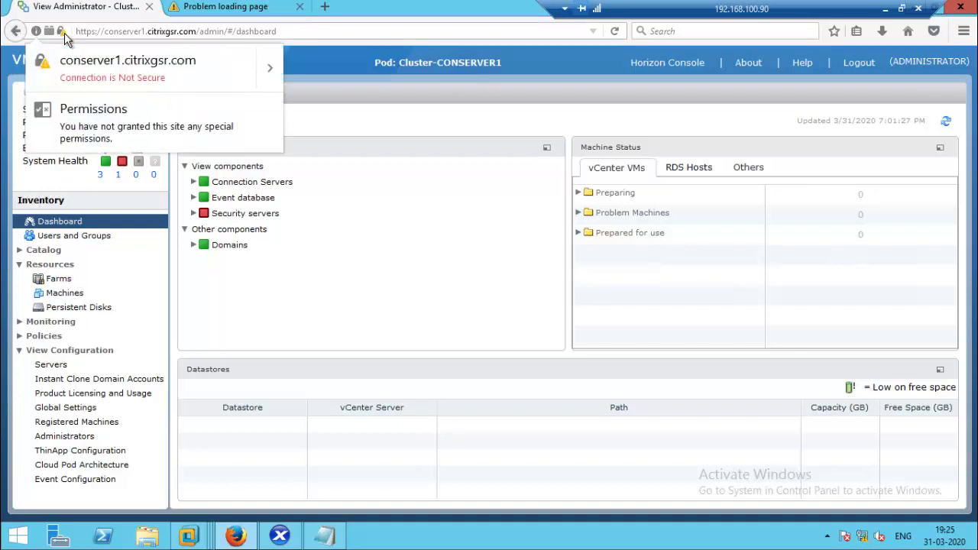
click(269, 69)
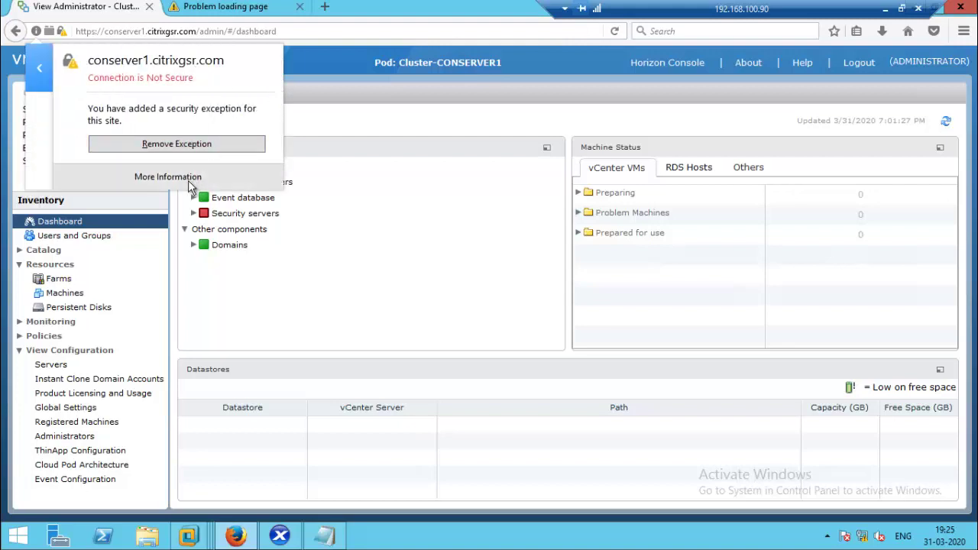
click(168, 177)
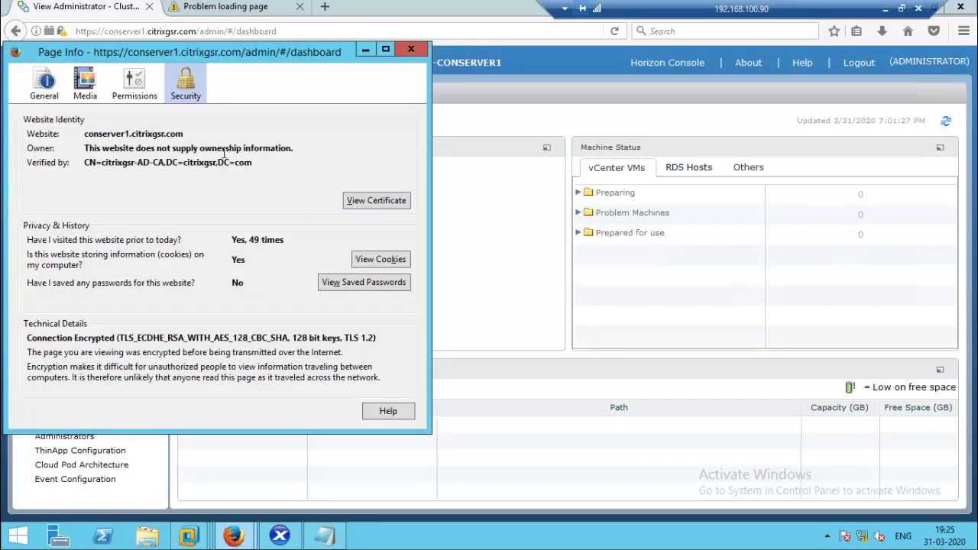
click(376, 200)
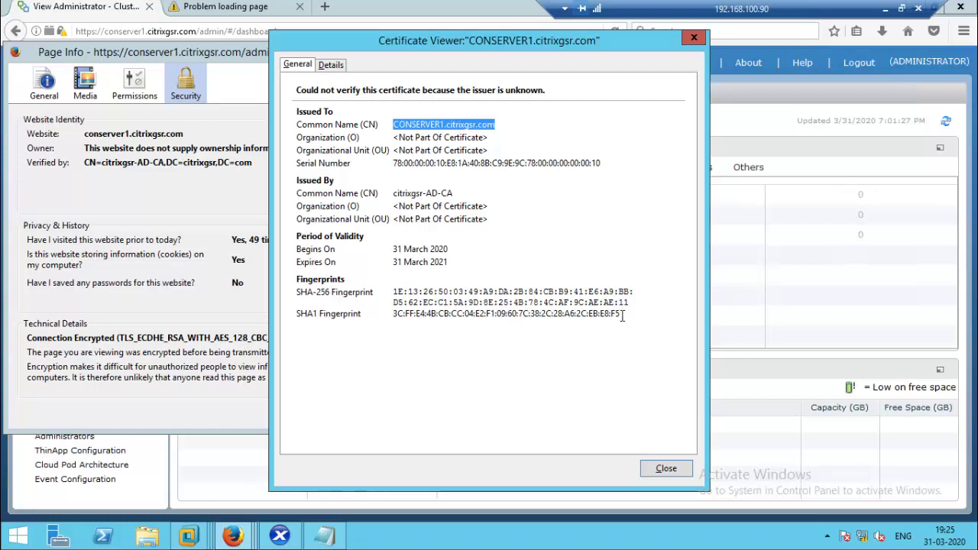
drag(623, 314, 337, 349)
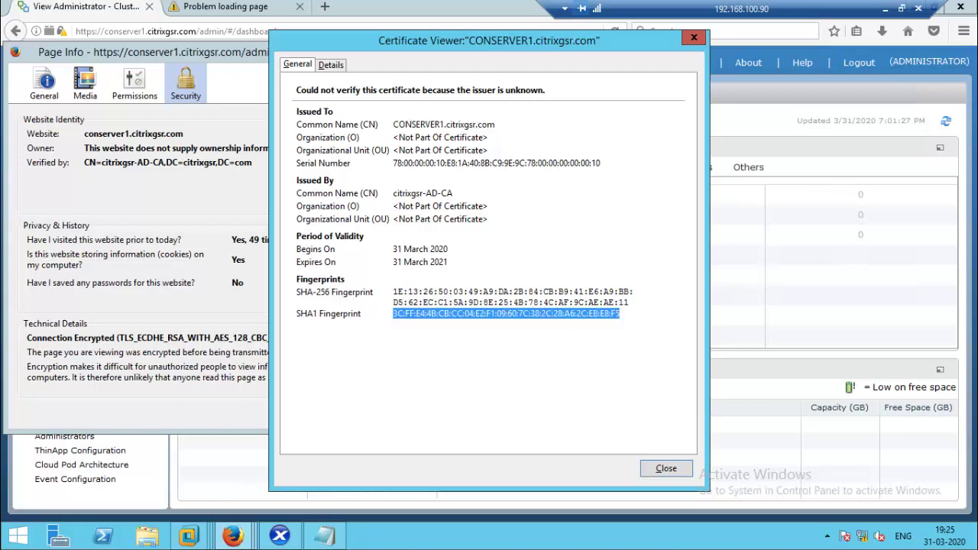
Open the vmware-key notes in Notepad and compare the recorded sha1 value with the certificate's SHA1 fingerprint.
click(324, 536)
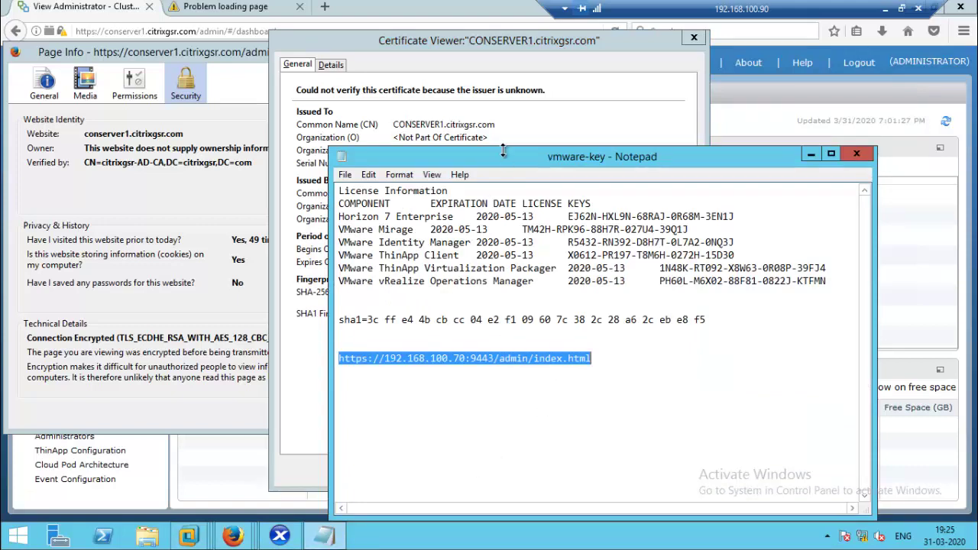
drag(503, 152, 763, 374)
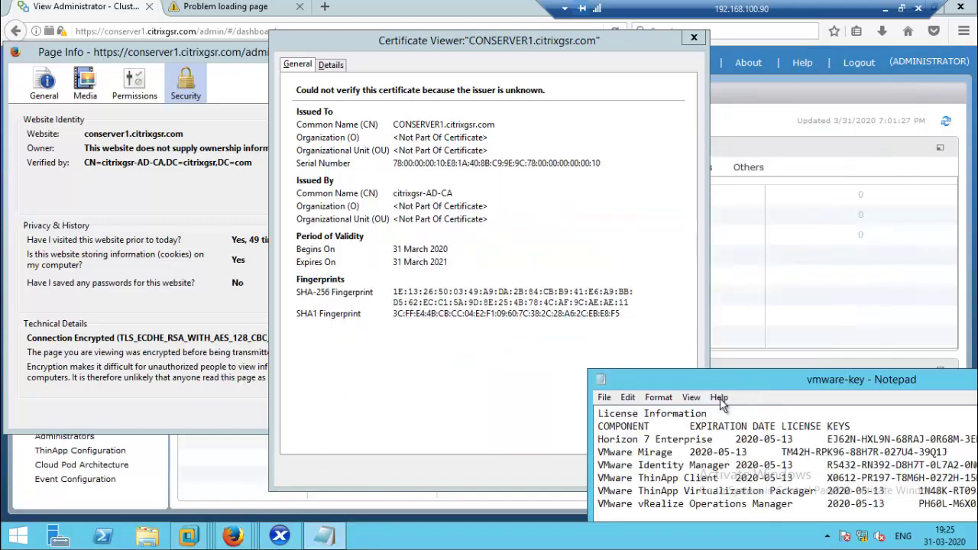
drag(703, 386, 695, 221)
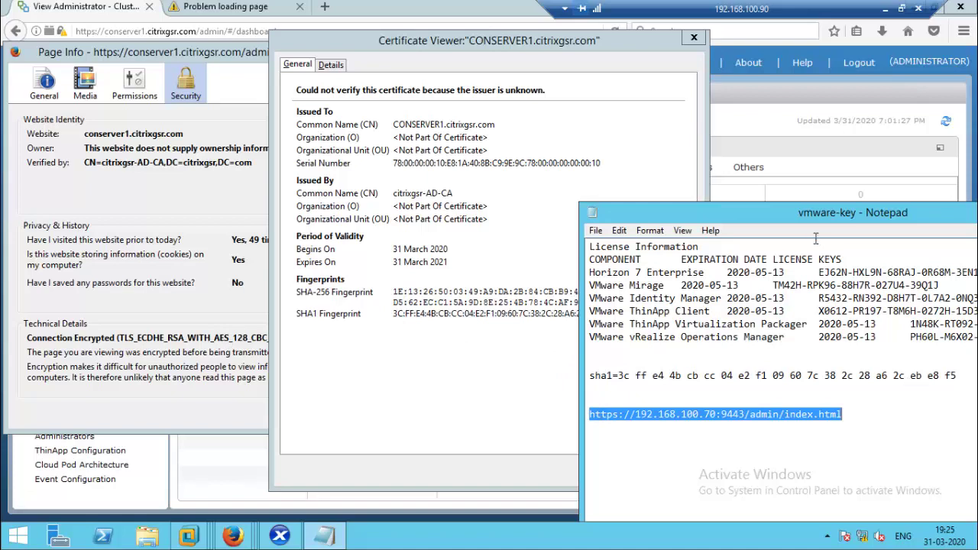
drag(785, 206, 518, 139)
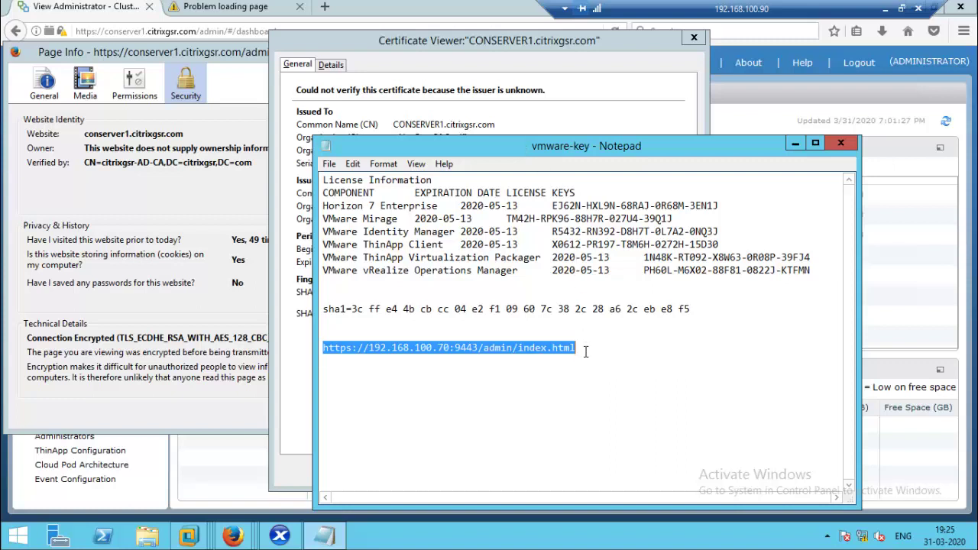
click(584, 351)
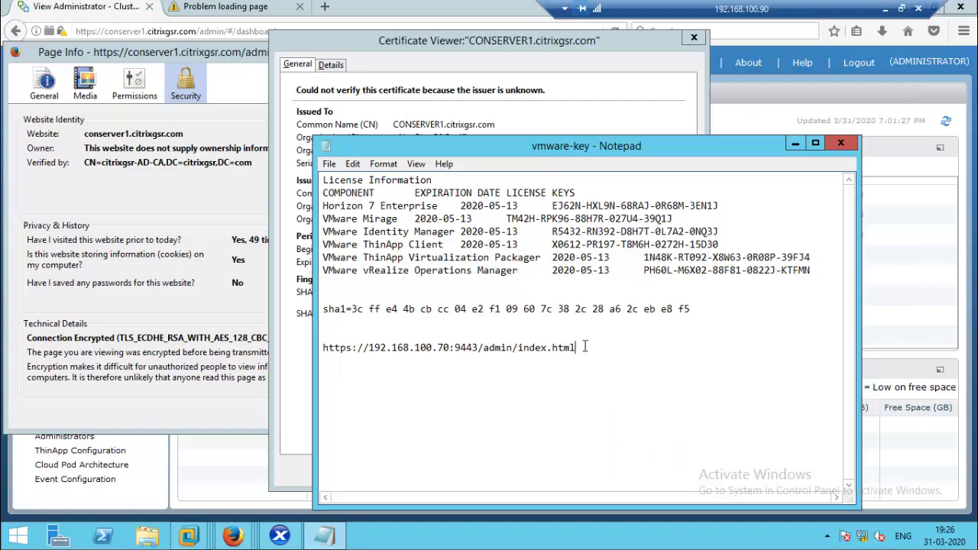
text(https://conserver1)
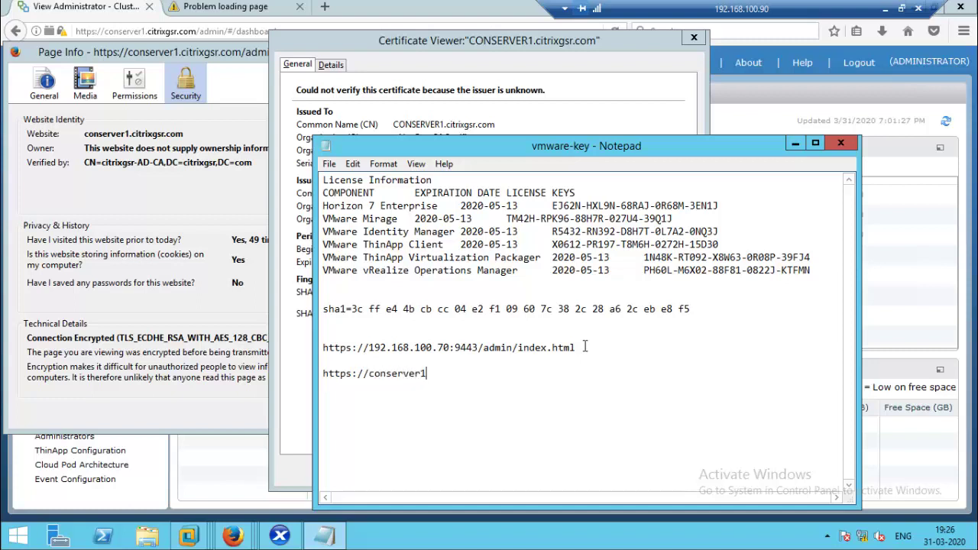
text(.citrixgsr.com  https:)
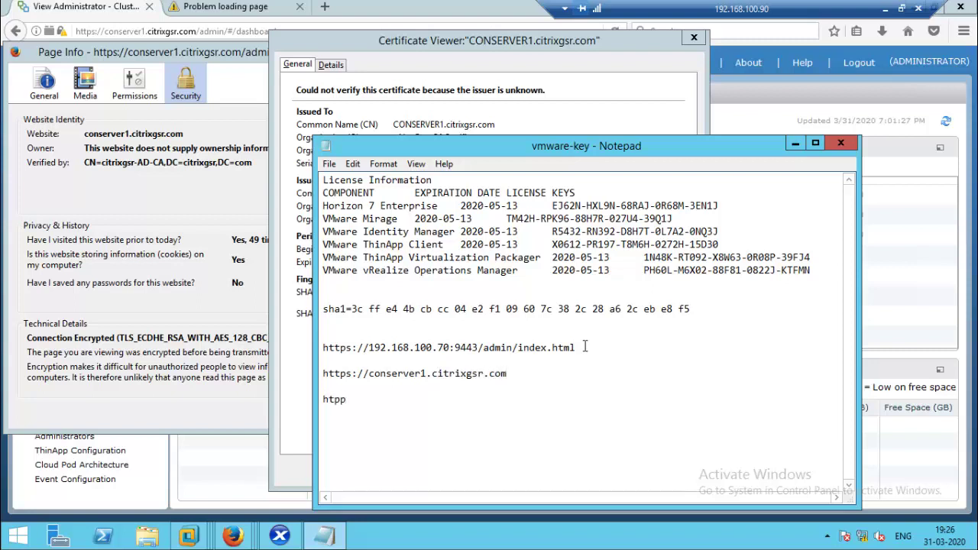
Complete a separate line below it with the gateway host address UAGgateway.citrixgsr.com.
text(//)
text(UAG)
text(access)
key(BackSpace)
key(BackSpace)
key(BackSpace)
key(BackSpace)
key(BackSpace)
key(BackSpace)
text(gateway.citrix)
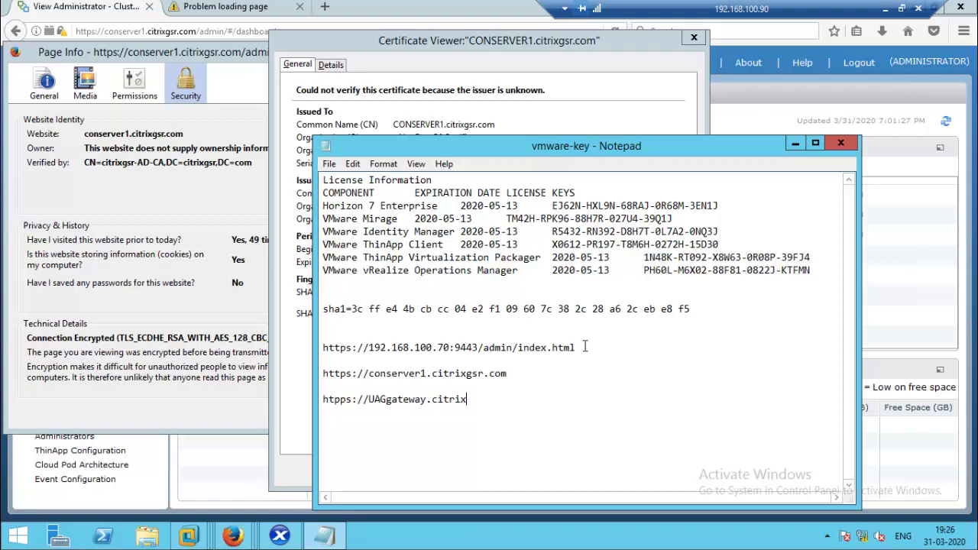
text(gsr.com)
drag(510, 373, 313, 376)
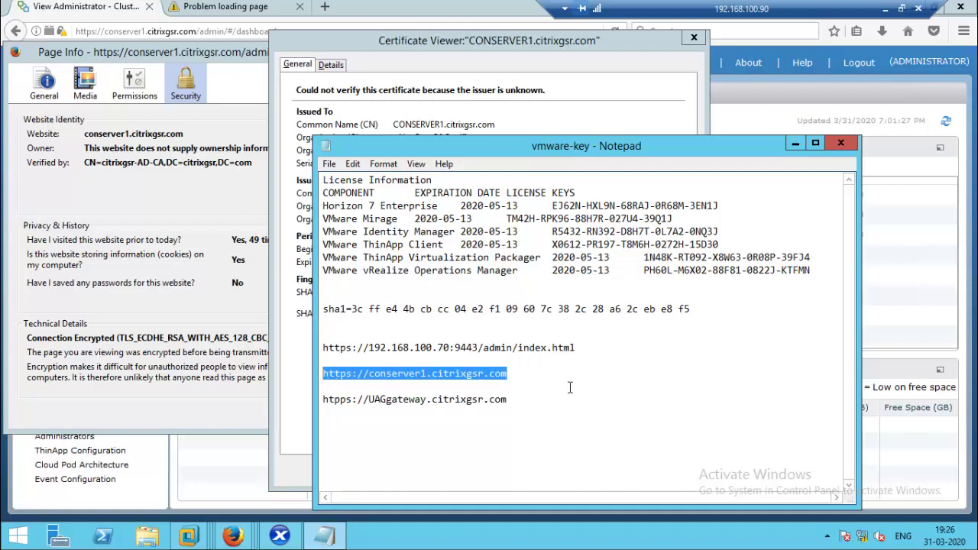
click(547, 400)
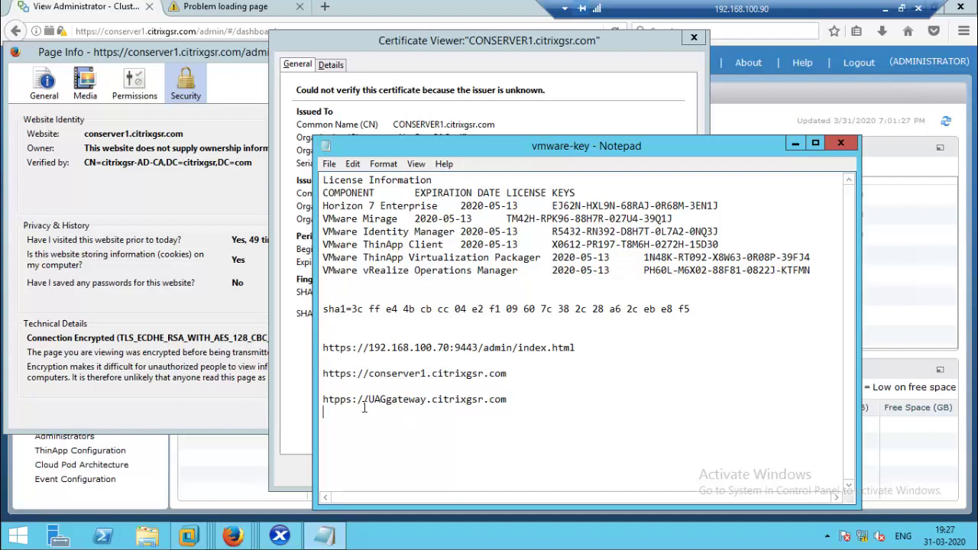
shift+click(317, 402)
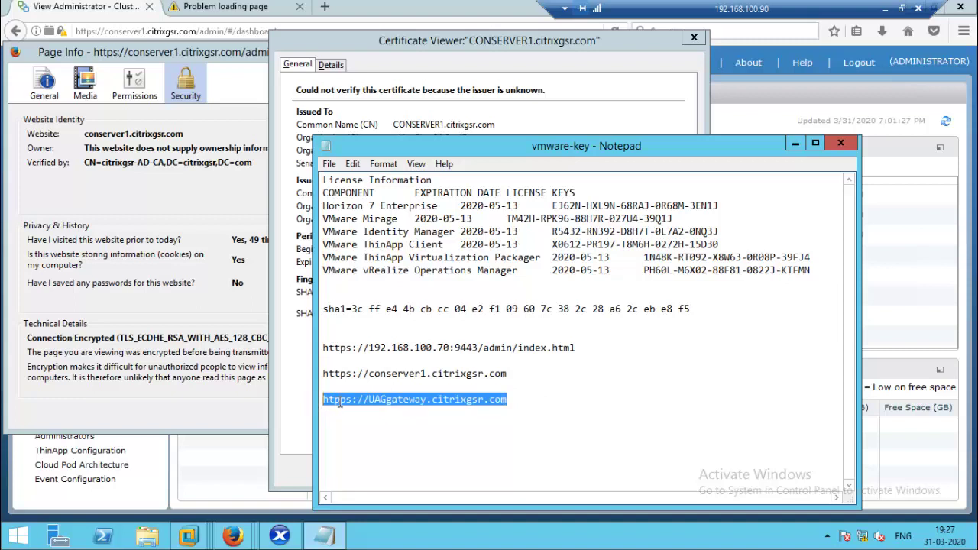
click(340, 403)
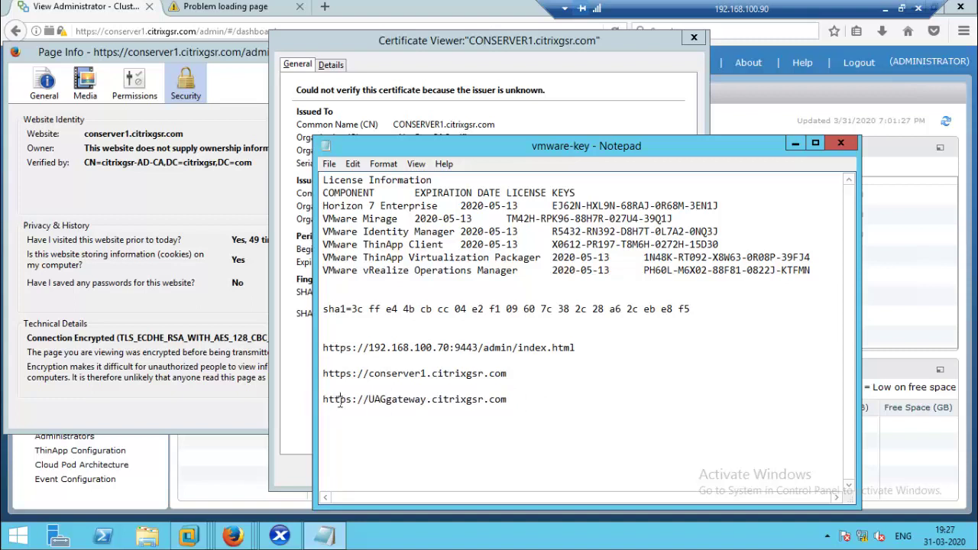
Minimize the notes, close the certificate and page information windows, and return to the VCENTER session.
click(797, 145)
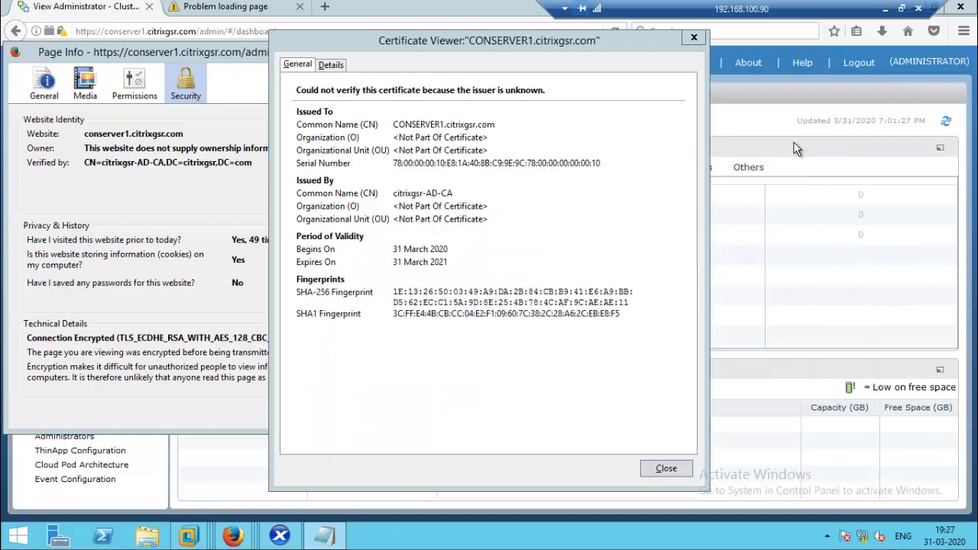
click(694, 40)
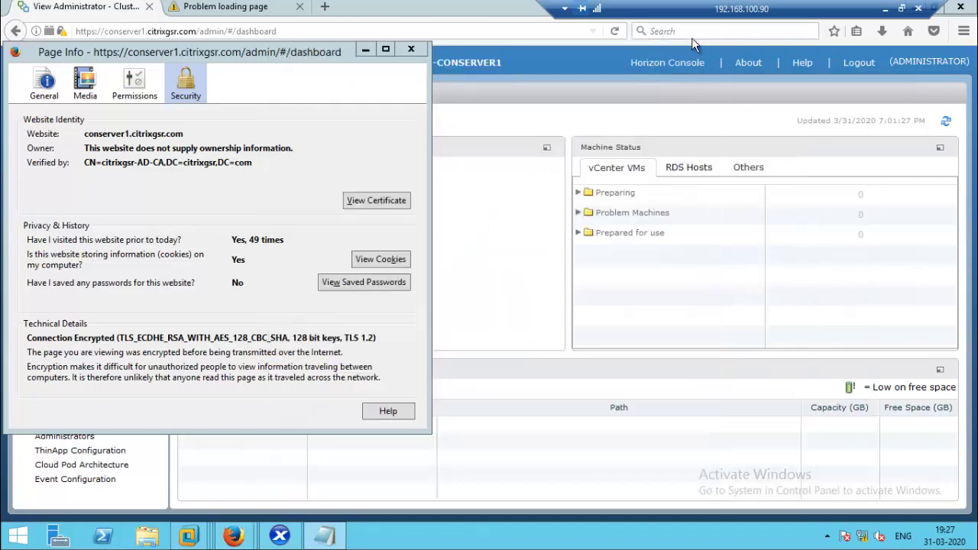
click(410, 48)
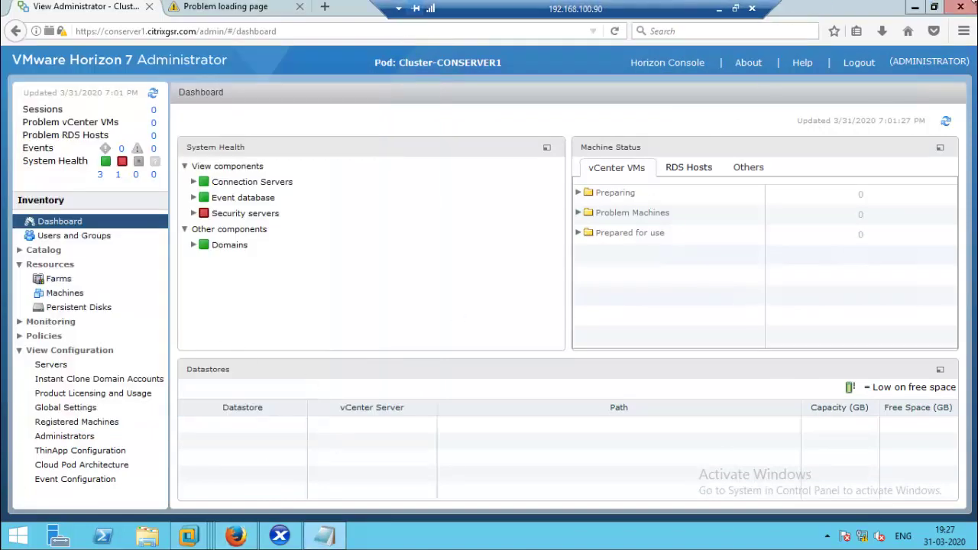
click(871, 8)
click(735, 9)
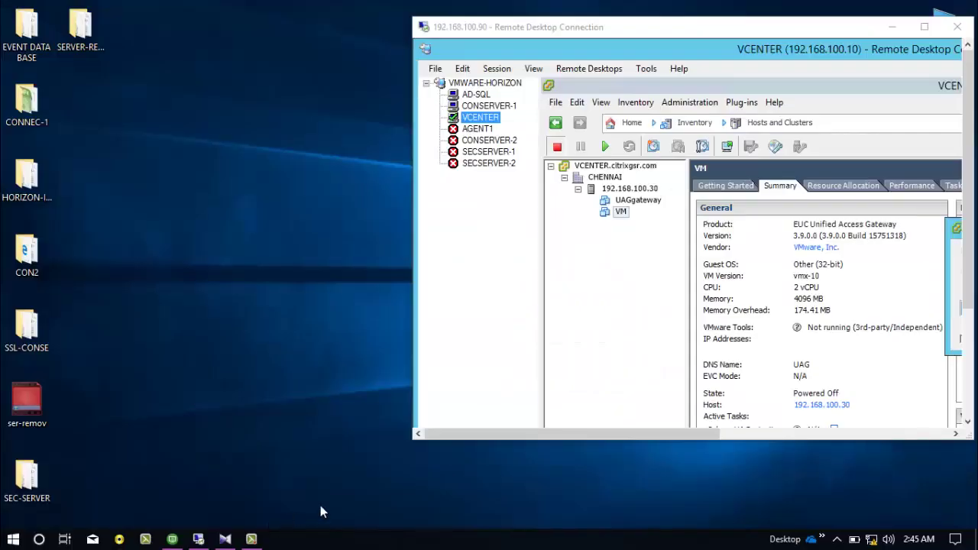
click(252, 542)
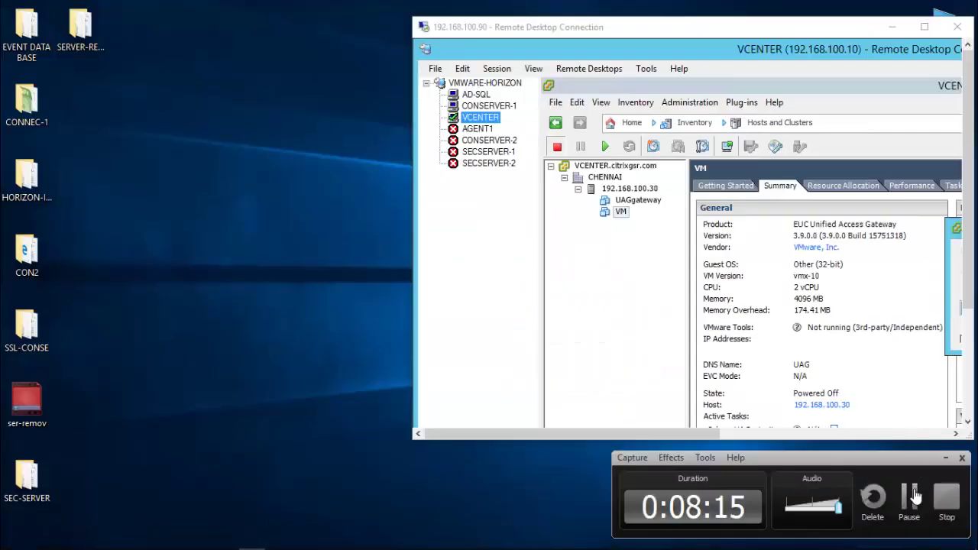
click(909, 498)
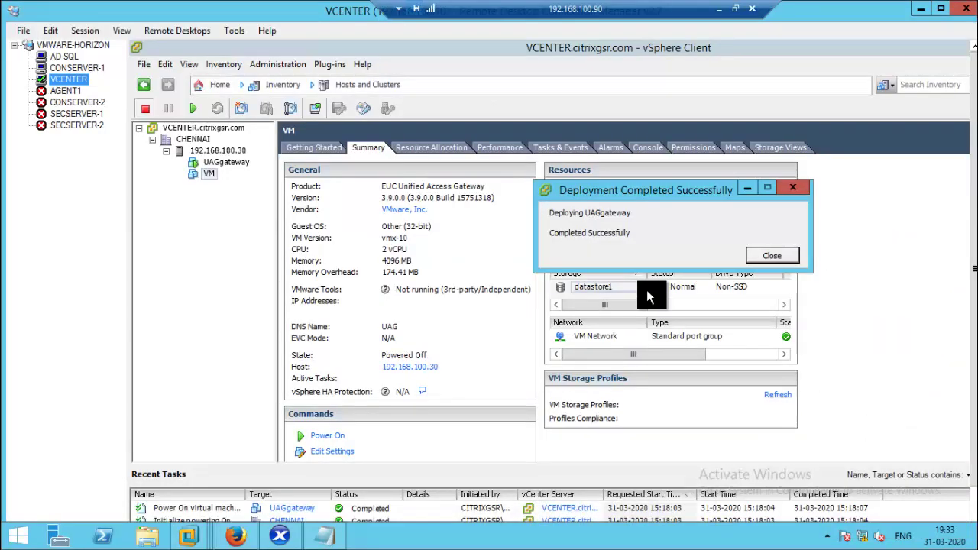
Dismiss the deployment completion dialog and select the UAGgateway virtual machine under host 192.168.100.30.
click(767, 262)
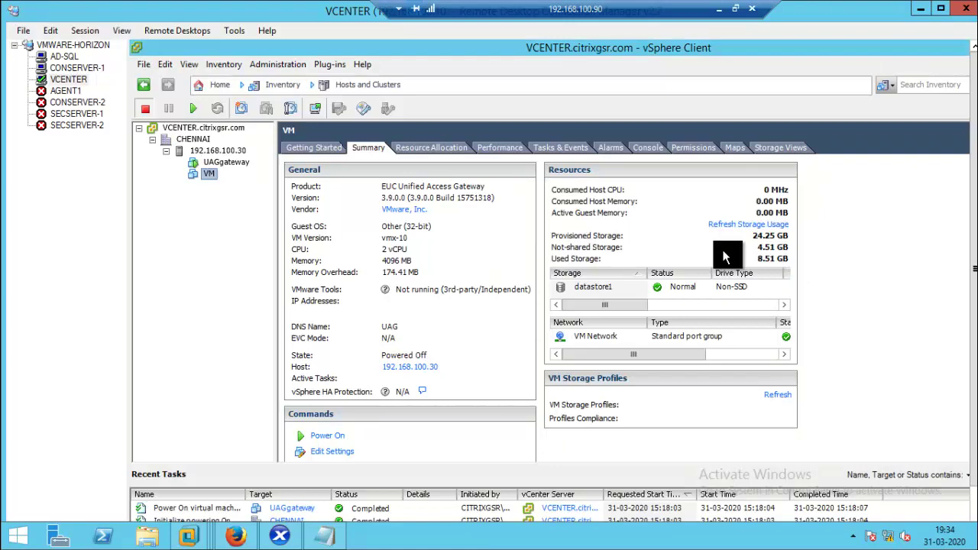
click(226, 162)
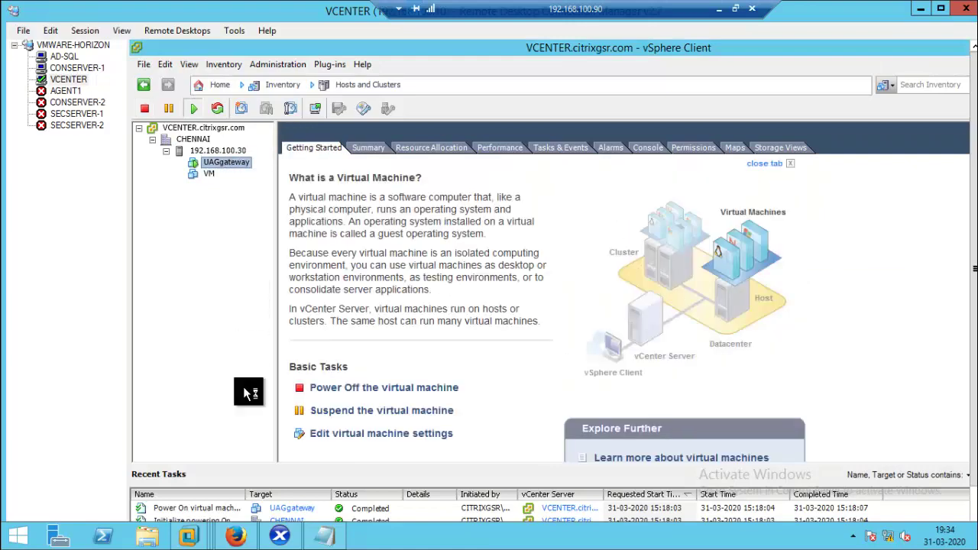
click(324, 536)
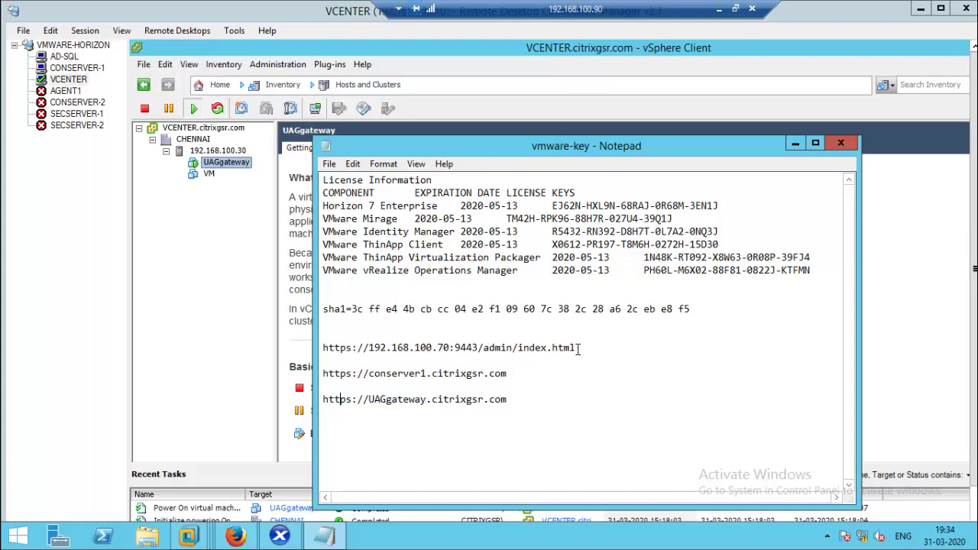
drag(575, 348, 322, 348)
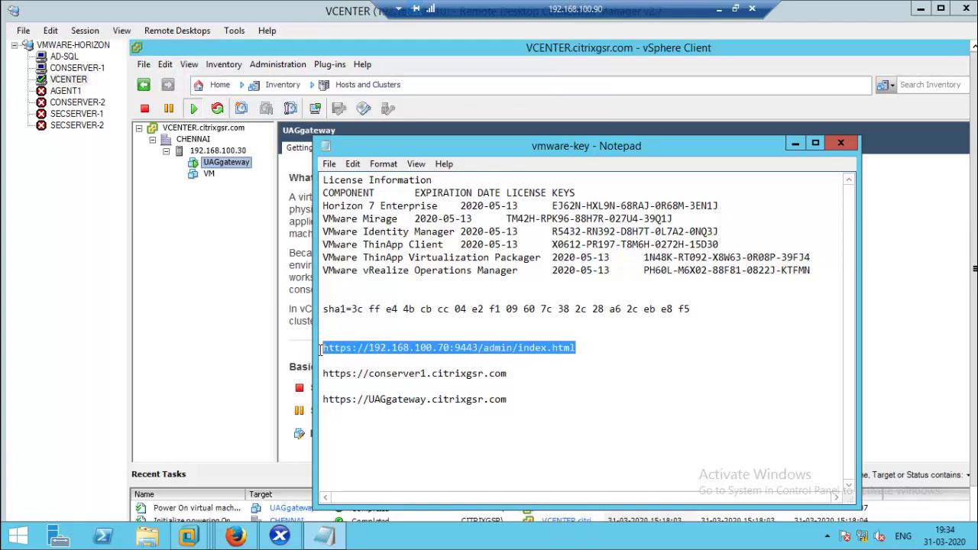
right_click(339, 351)
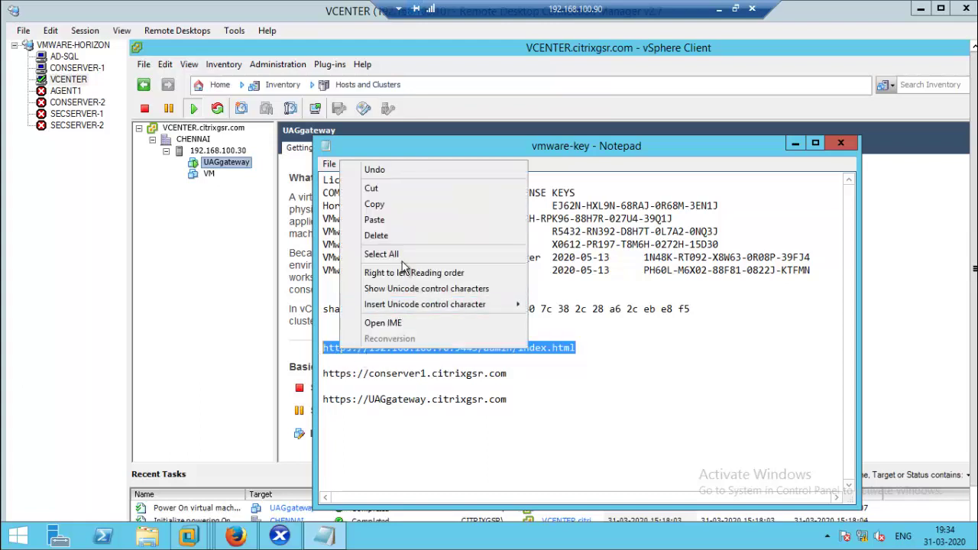
click(375, 205)
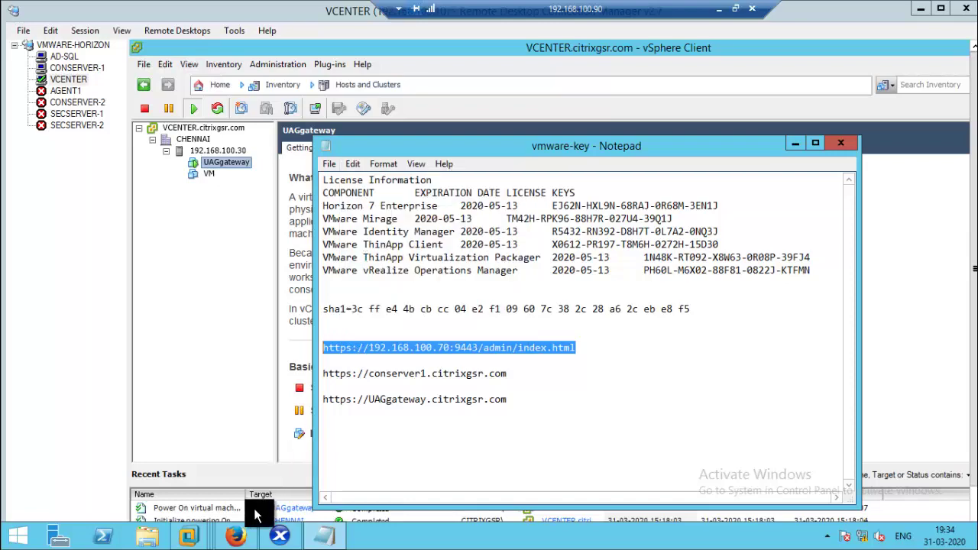
click(236, 535)
click(230, 7)
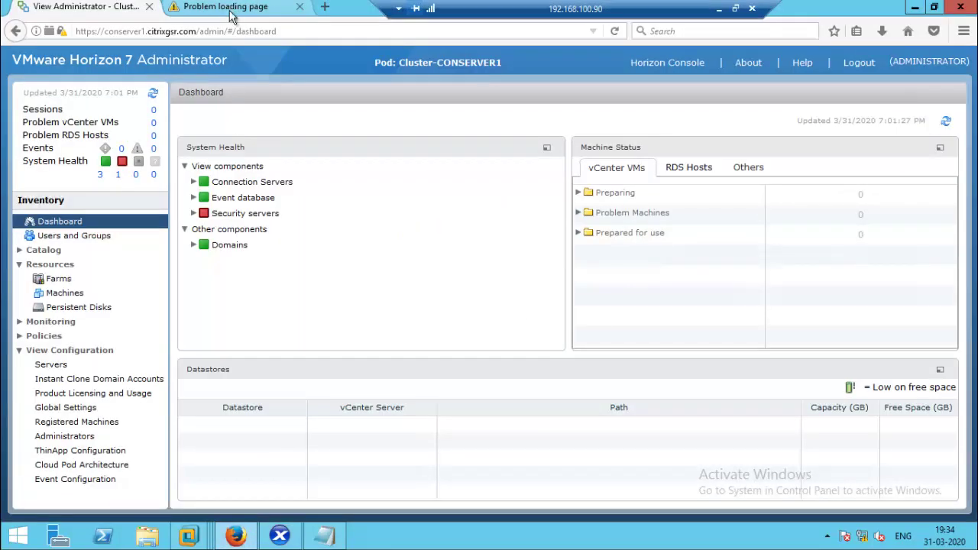
click(230, 31)
key(Return)
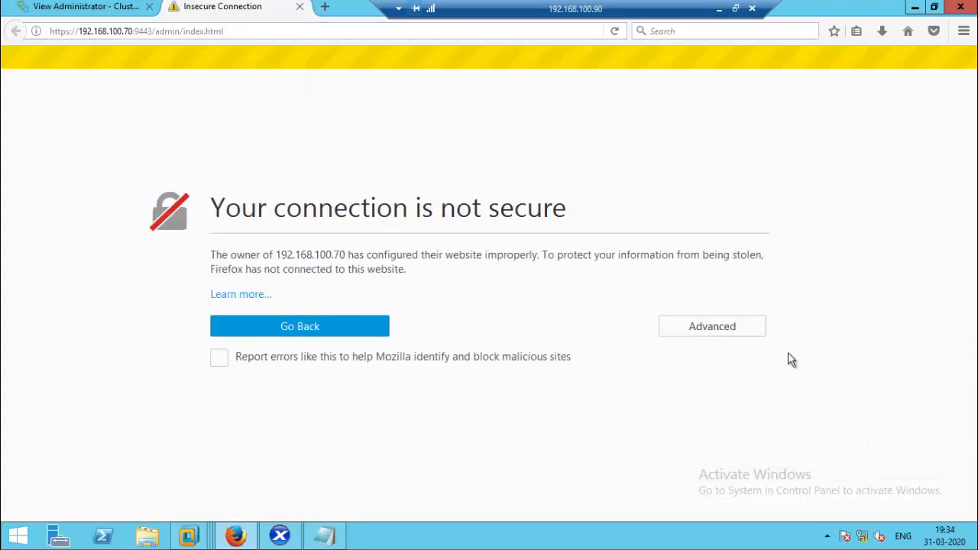
Add a permanent security exception for 192.168.100.70:9443 to reach the Unified Access Gateway login page.
click(742, 334)
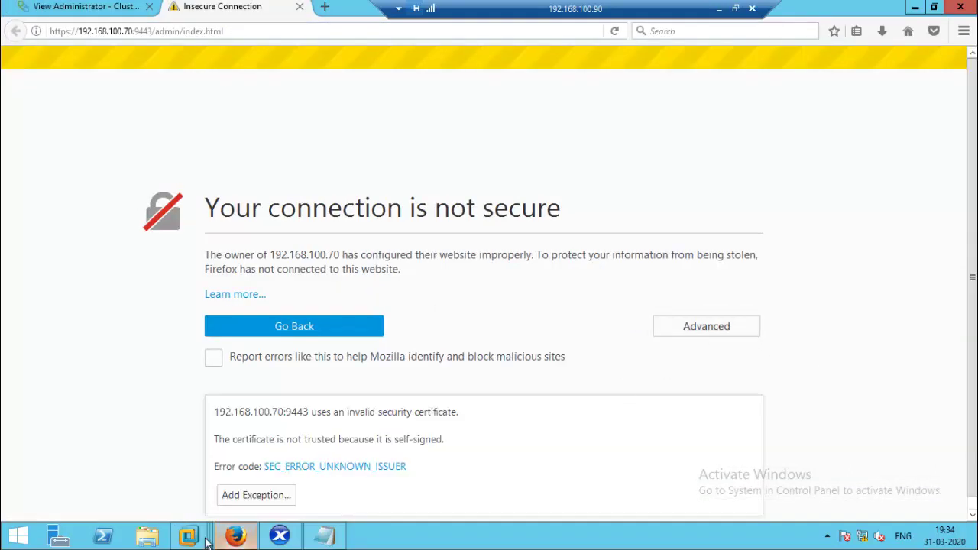
click(245, 499)
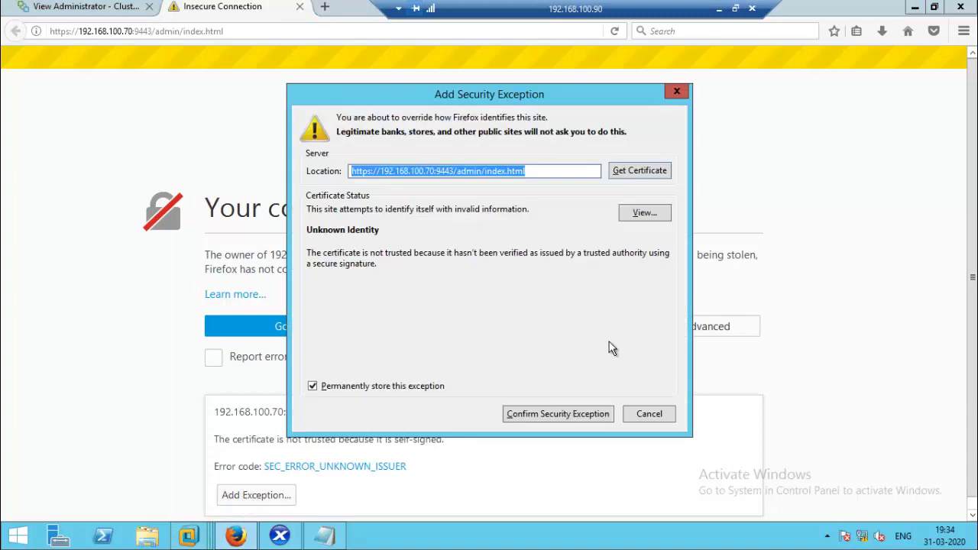
click(554, 413)
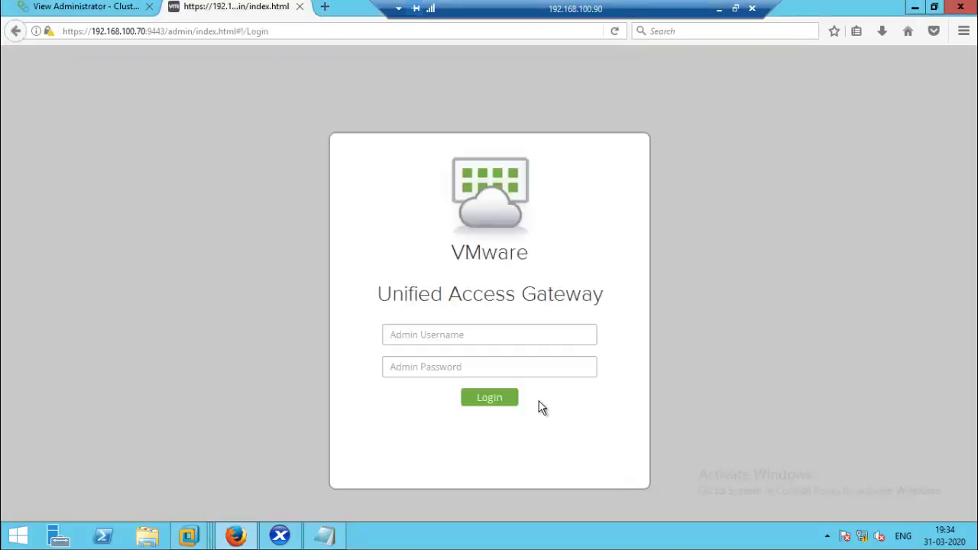
Log in to the Unified Access Gateway admin page as admin with the admin password.
click(492, 331)
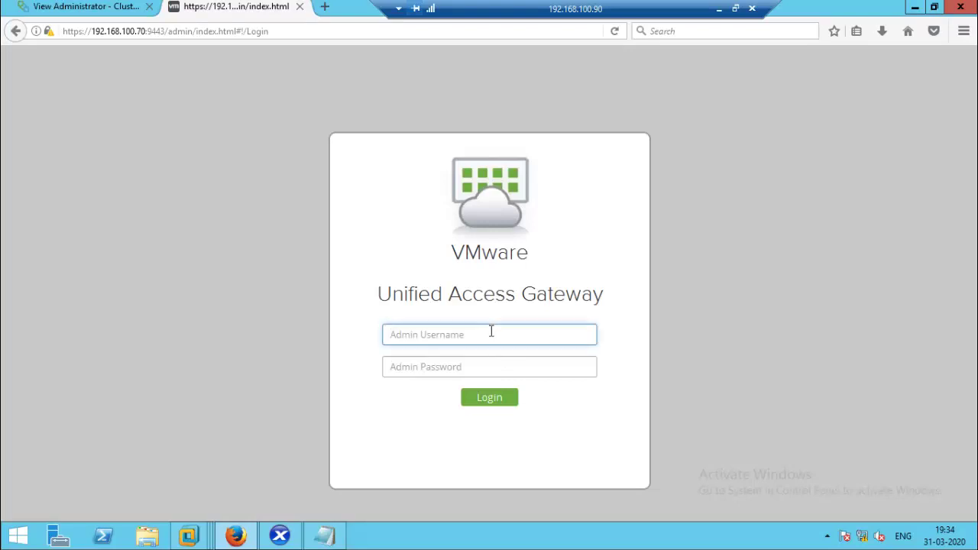
text(admin••••)
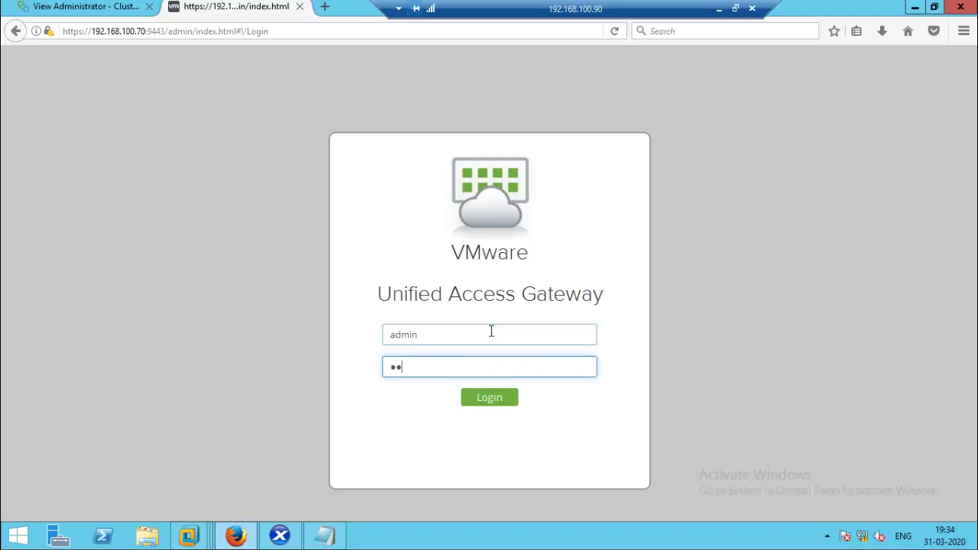
text(•••••)
click(481, 409)
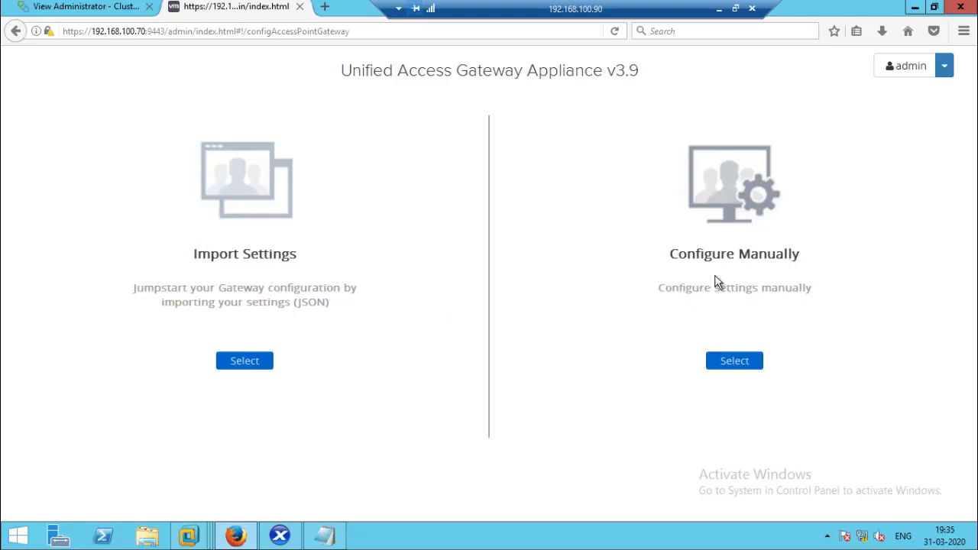
Choose manual configuration, show the Edge Service Settings, and enable Horizon in the Horizon Settings.
click(737, 366)
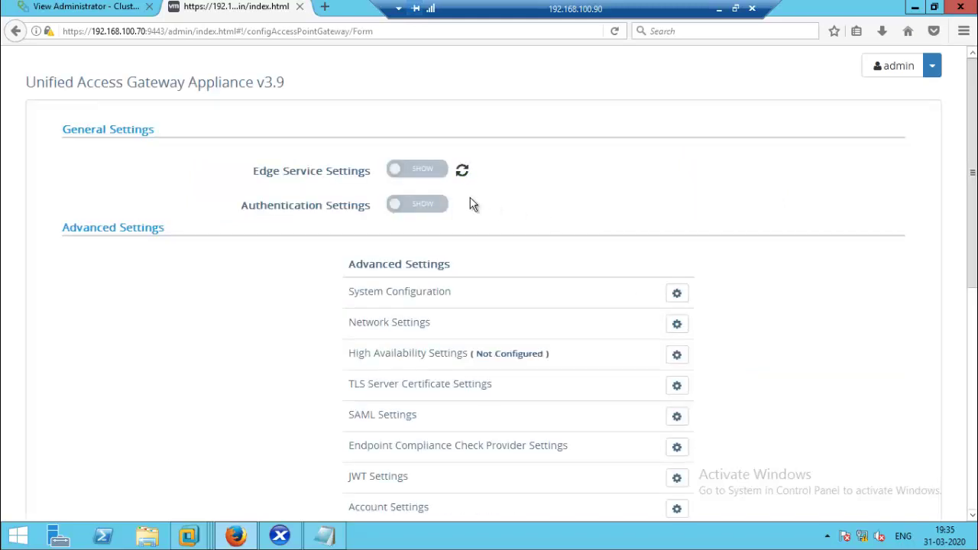
click(435, 169)
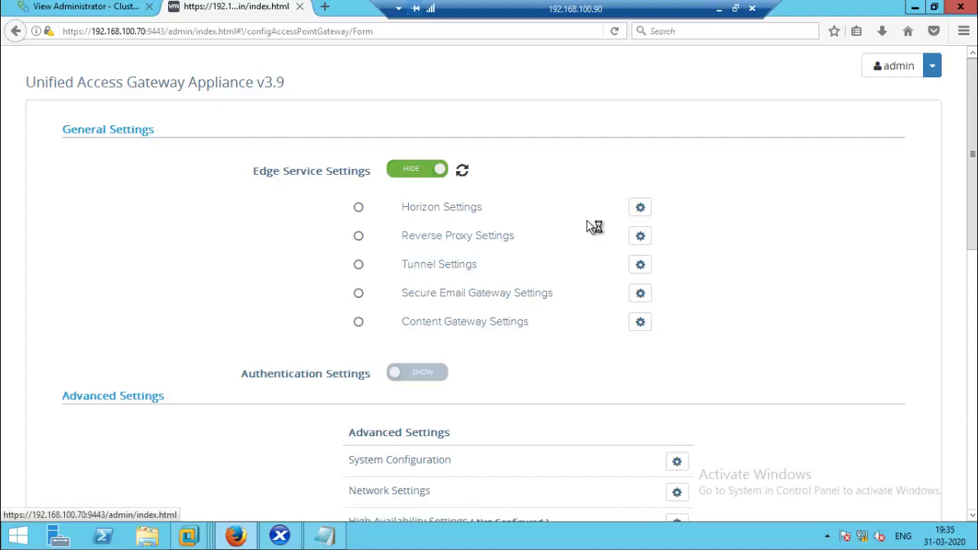
click(641, 216)
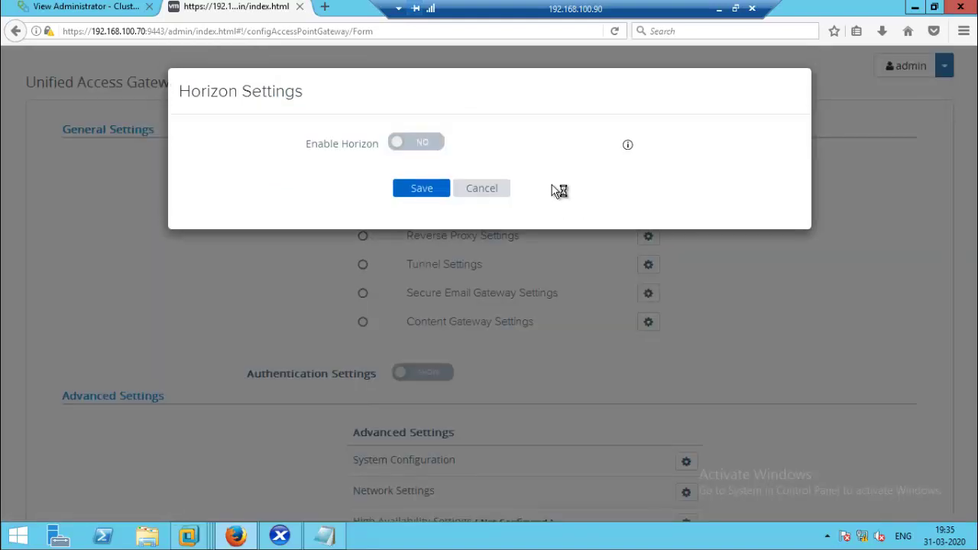
click(430, 152)
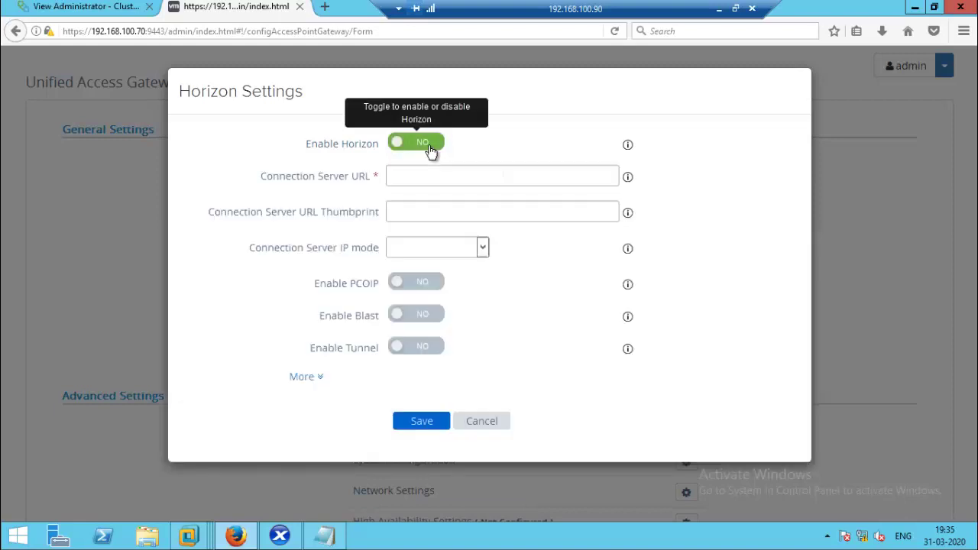
click(425, 175)
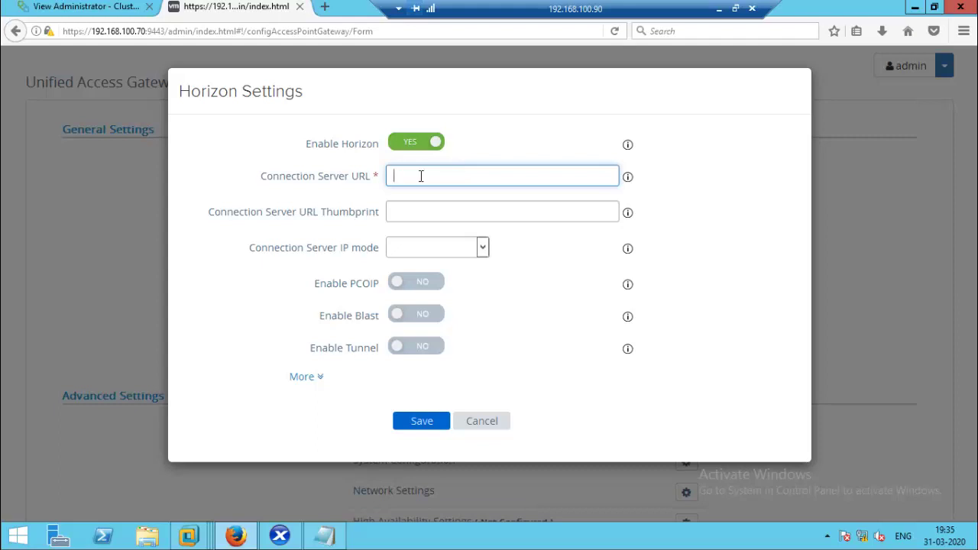
click(341, 543)
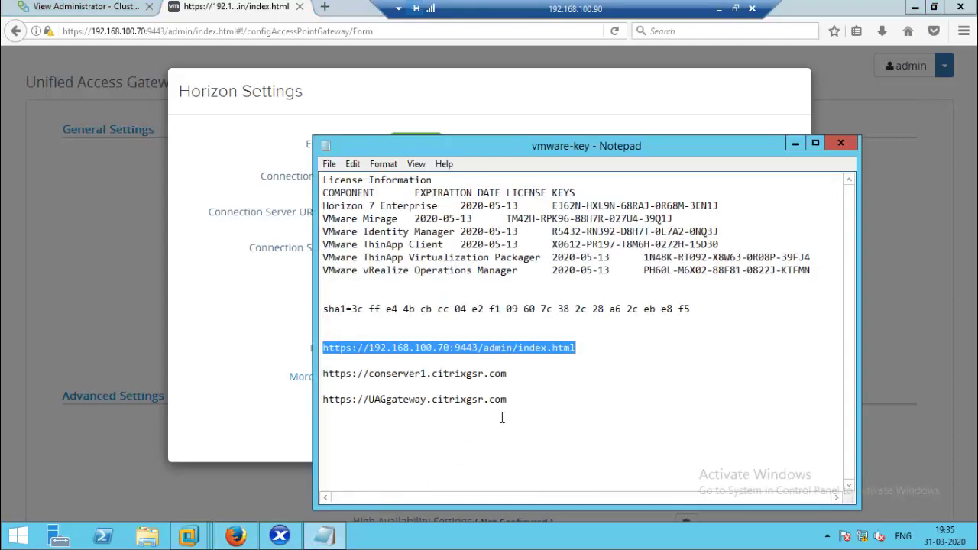
drag(514, 376, 323, 374)
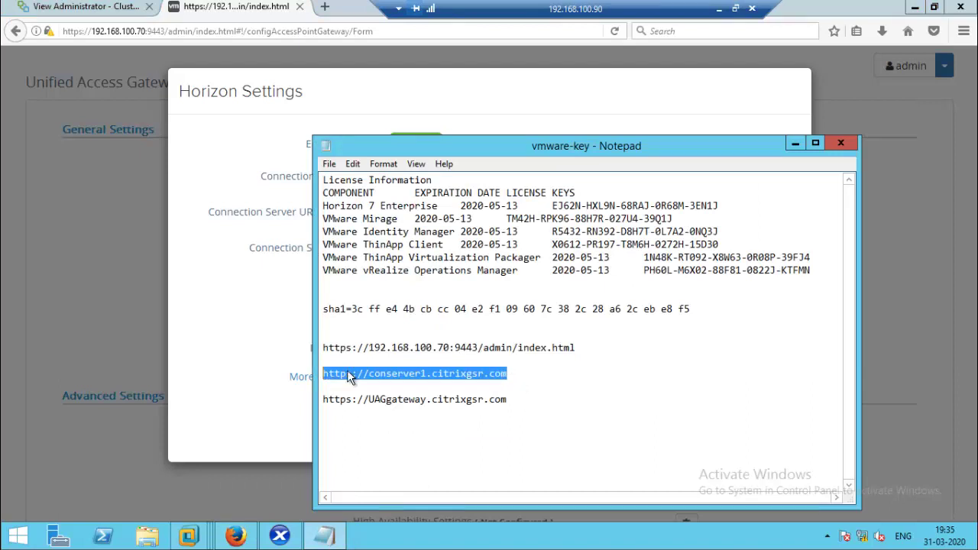
right_click(347, 370)
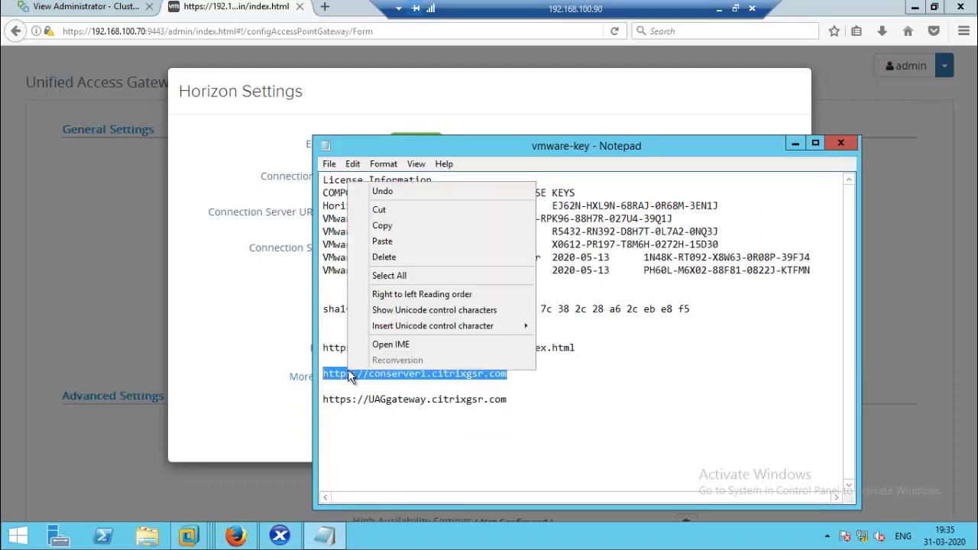
click(388, 224)
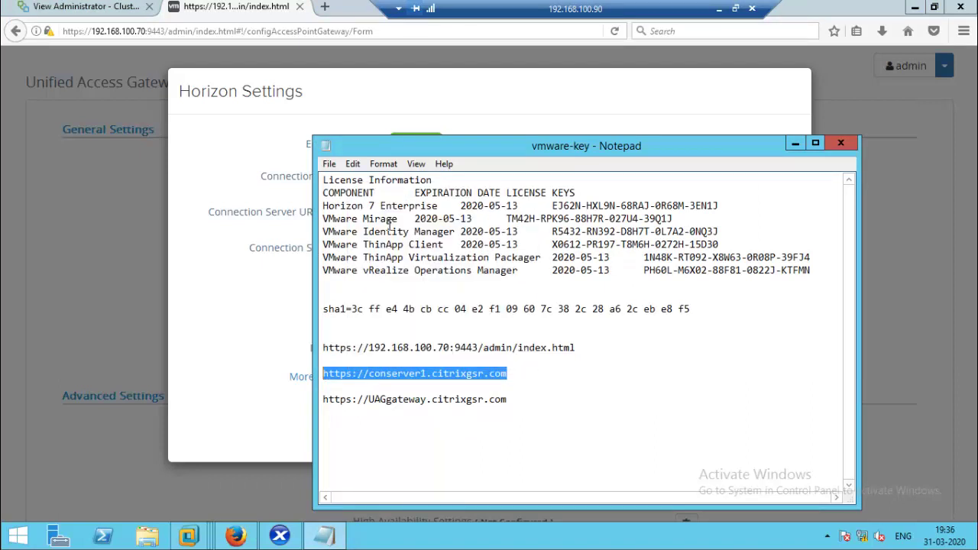
click(461, 100)
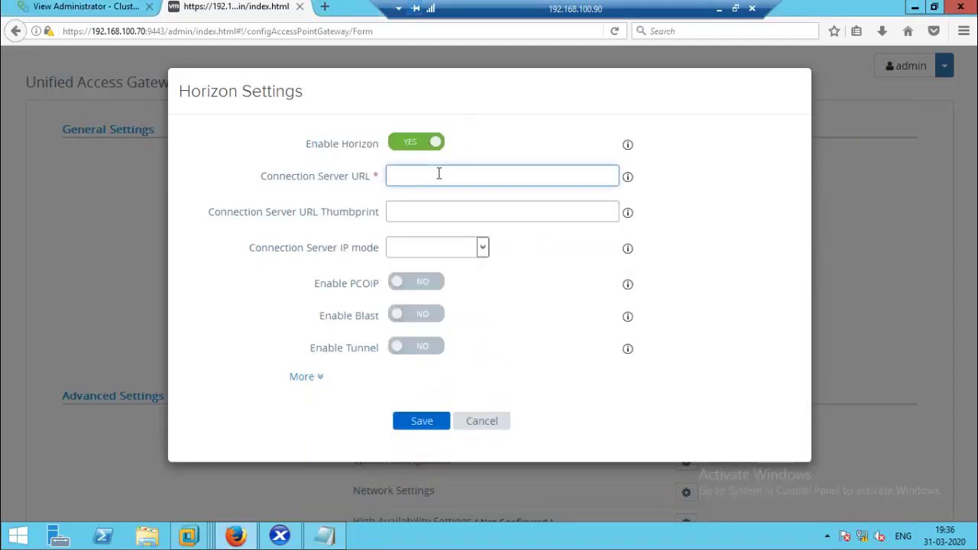
key(ctrl+v)
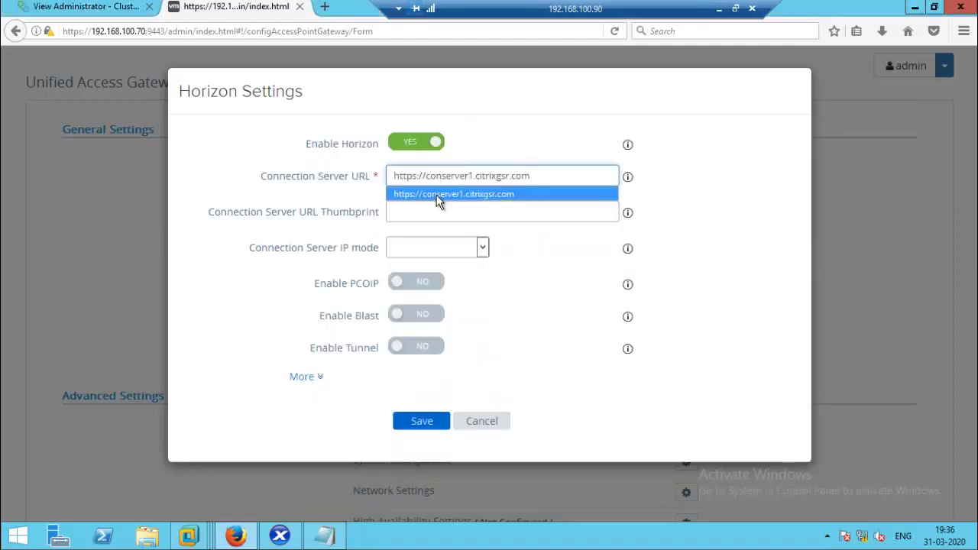
click(437, 194)
Copy the whole sha1= thumbprint line from the vmware-key notes into the Connection Server URL Thumbprint and check its beginning.
click(432, 221)
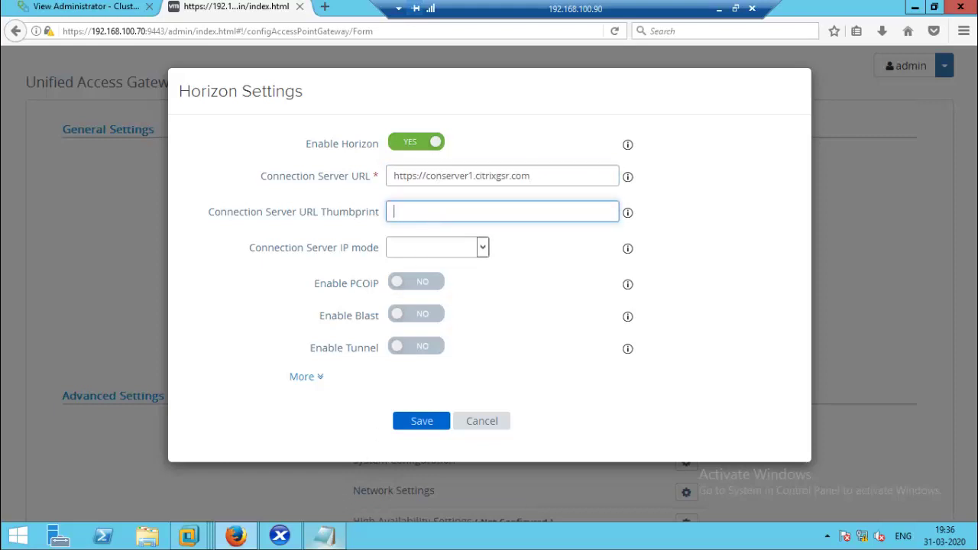
click(325, 535)
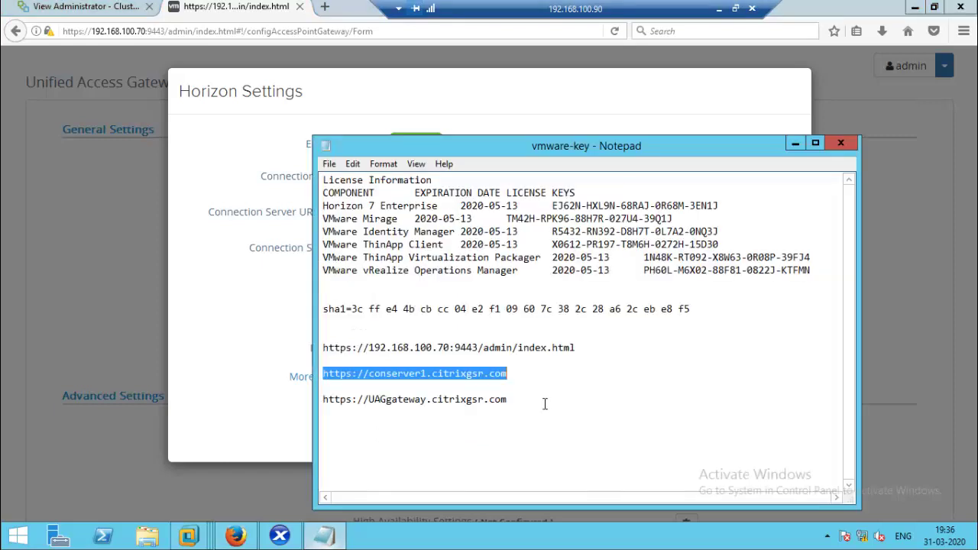
click(692, 310)
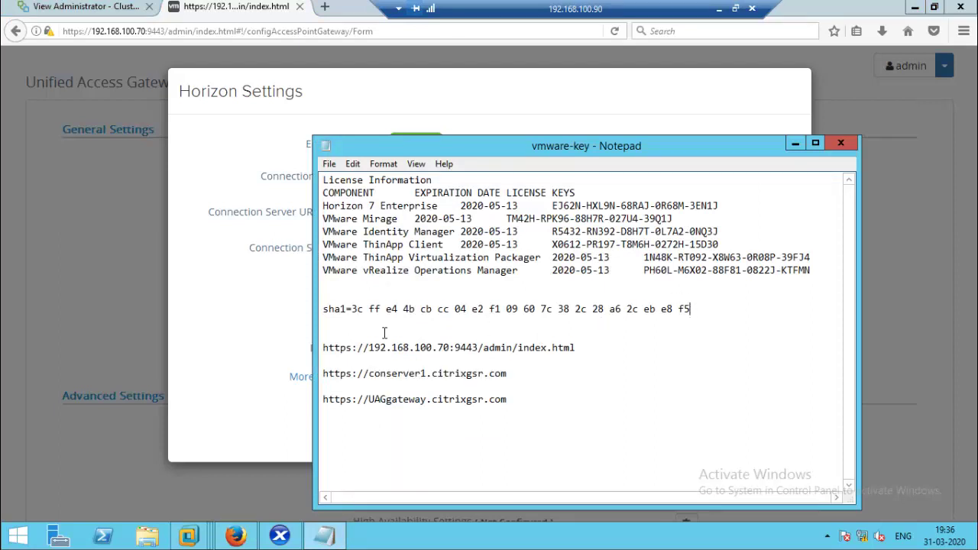
shift+click(315, 312)
right_click(367, 306)
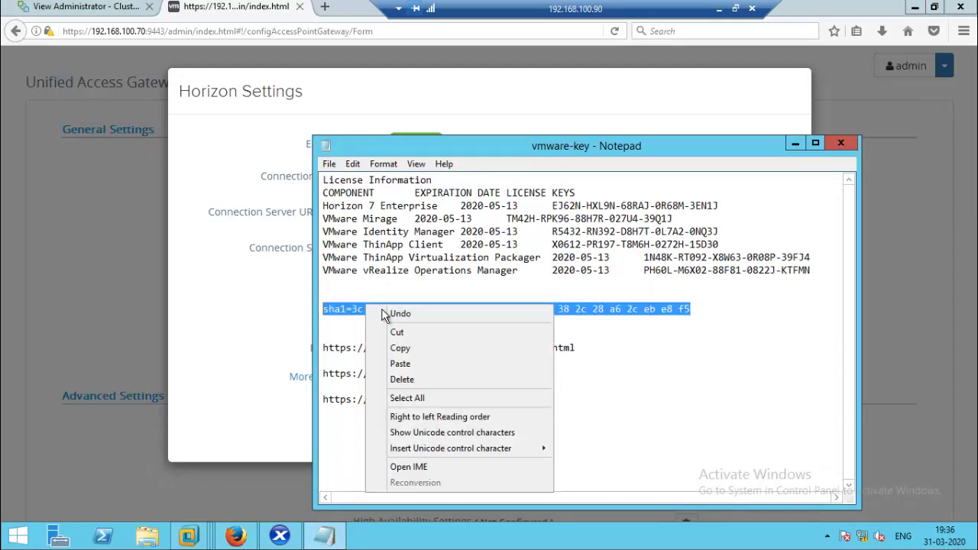
click(400, 349)
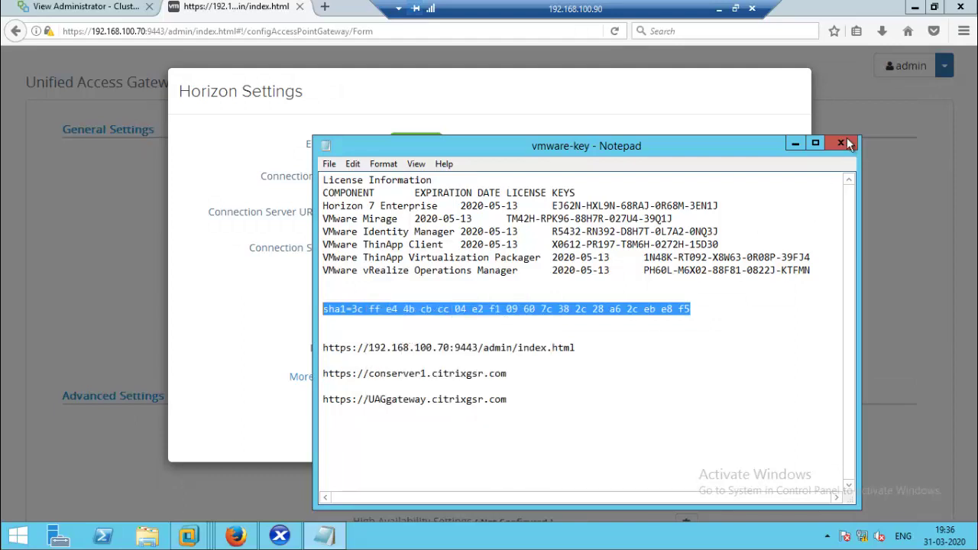
click(795, 143)
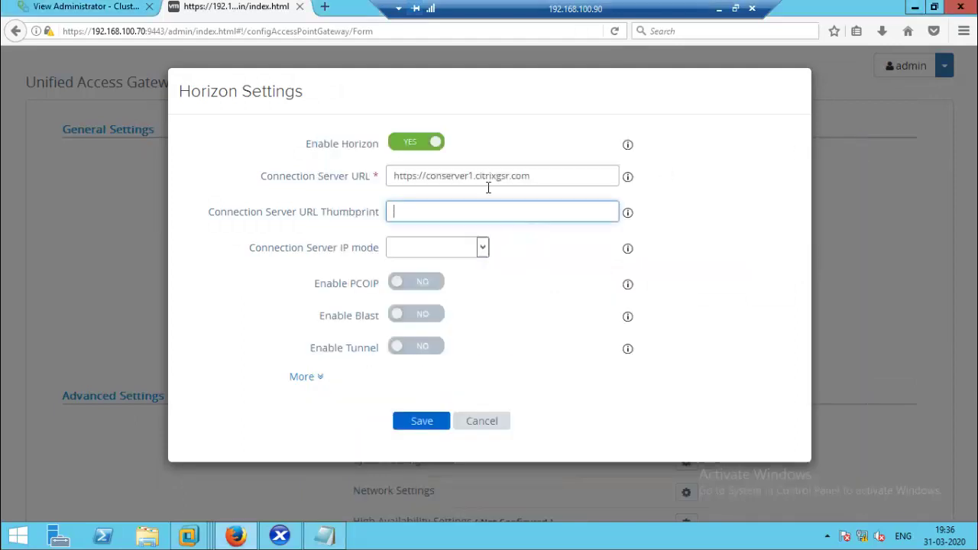
click(449, 214)
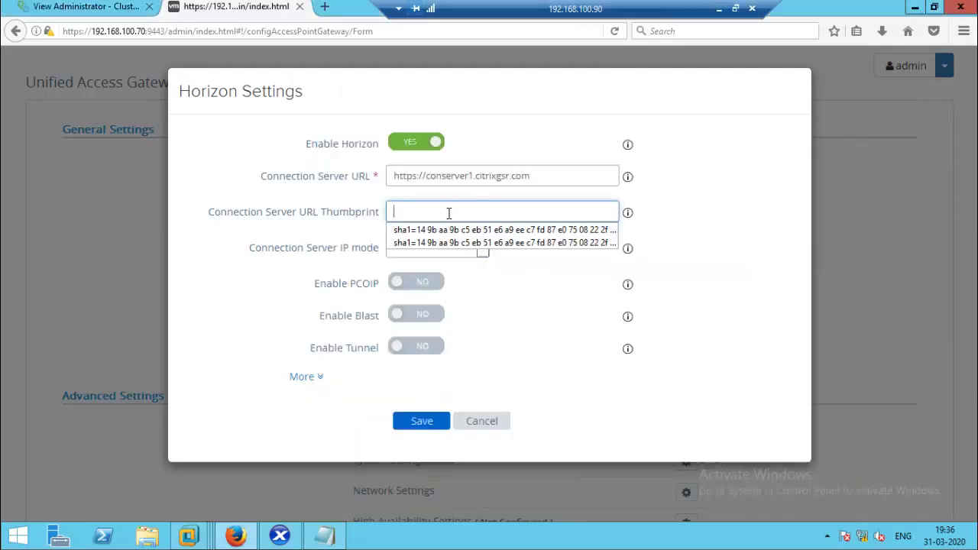
key(ctrl+v)
key(Left)
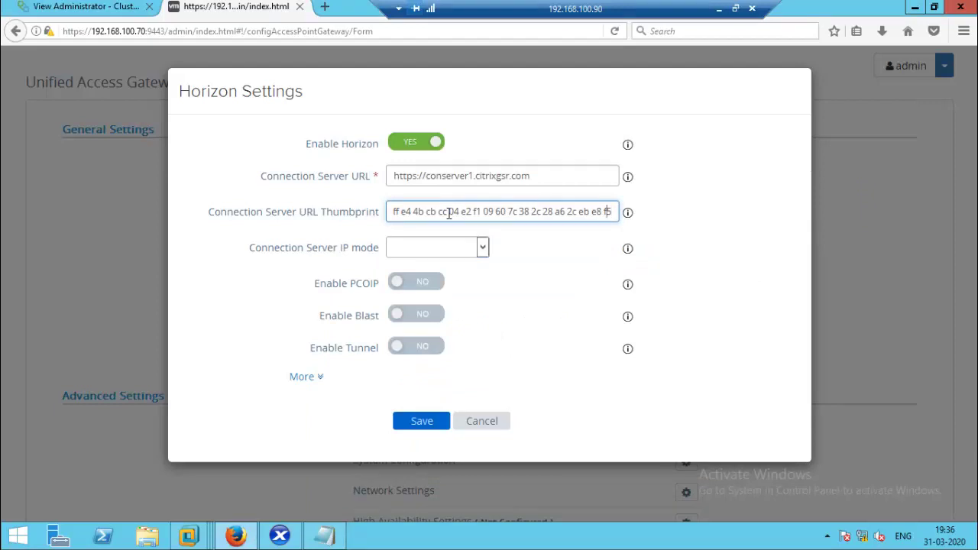
key(Left)
key(Left)
key(Left)
key(Left)
key(Left)
key(Left)
key(Left)
key(Left)
key(Left)
key(Left)
key(Left)
key(Left)
key(Left)
key(Left)
key(Left)
key(Left)
key(Left)
key(Left)
key(Left)
key(Left)
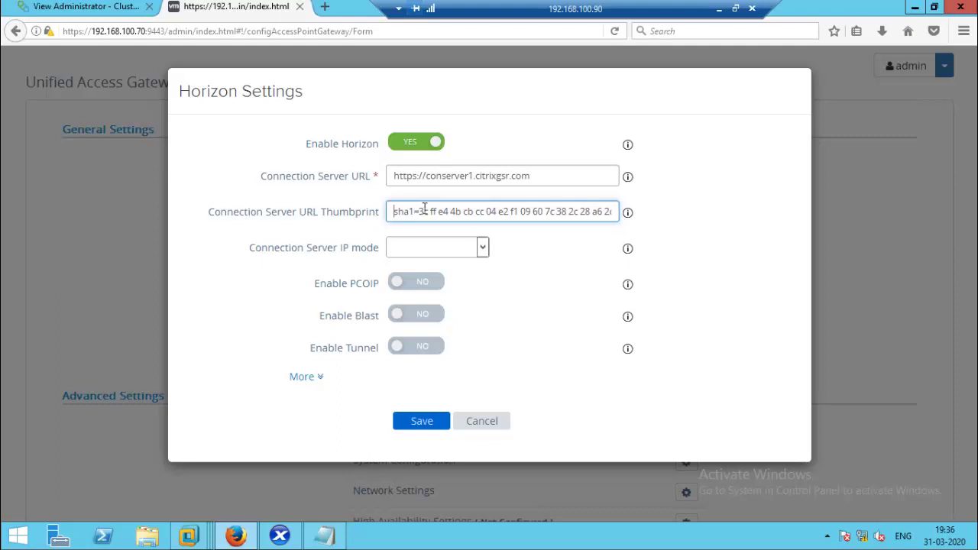
Set the Connection Server IP mode to IPv4 and enable PCOIP.
click(483, 249)
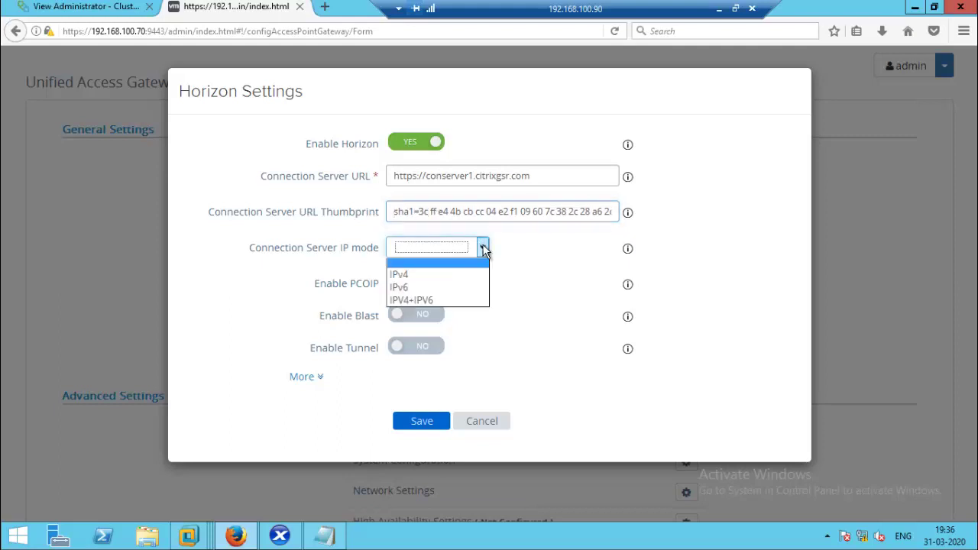
click(414, 275)
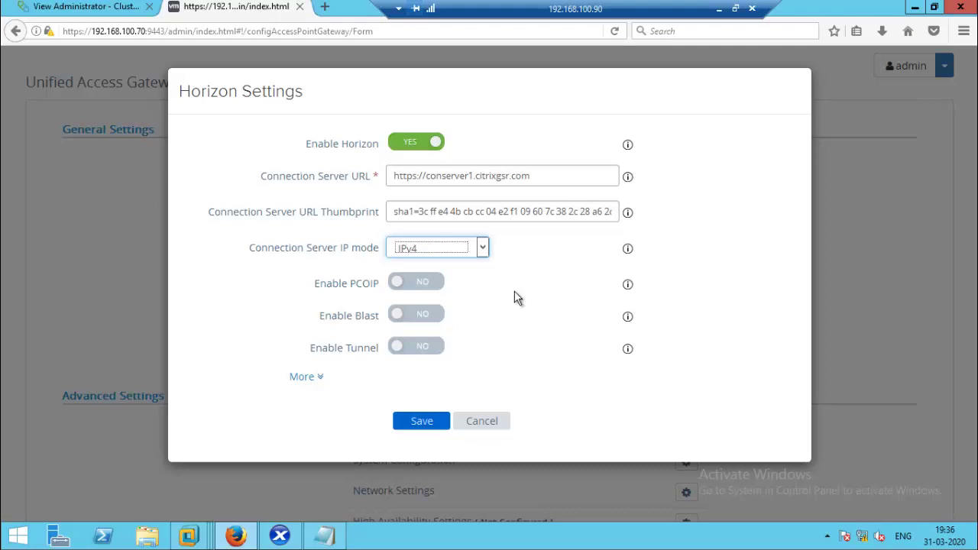
click(439, 283)
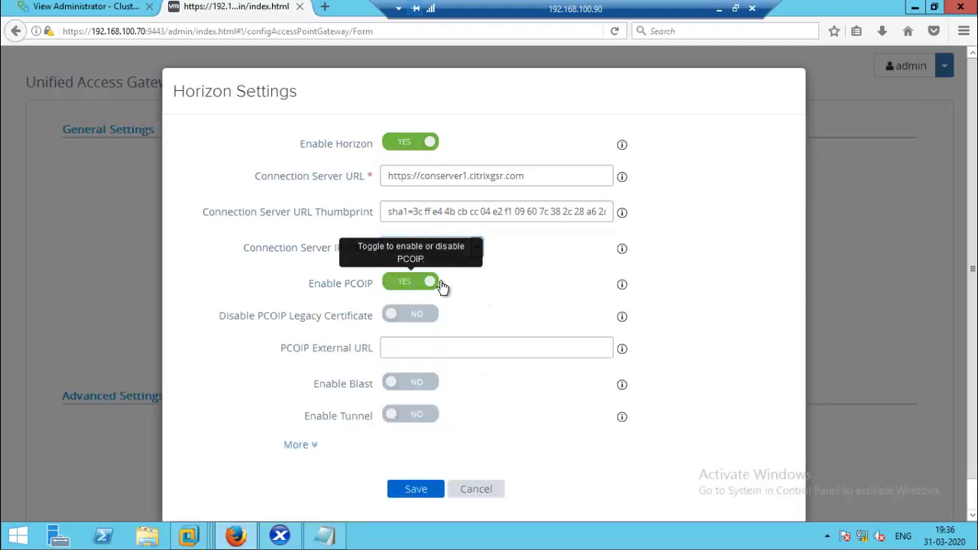
click(325, 536)
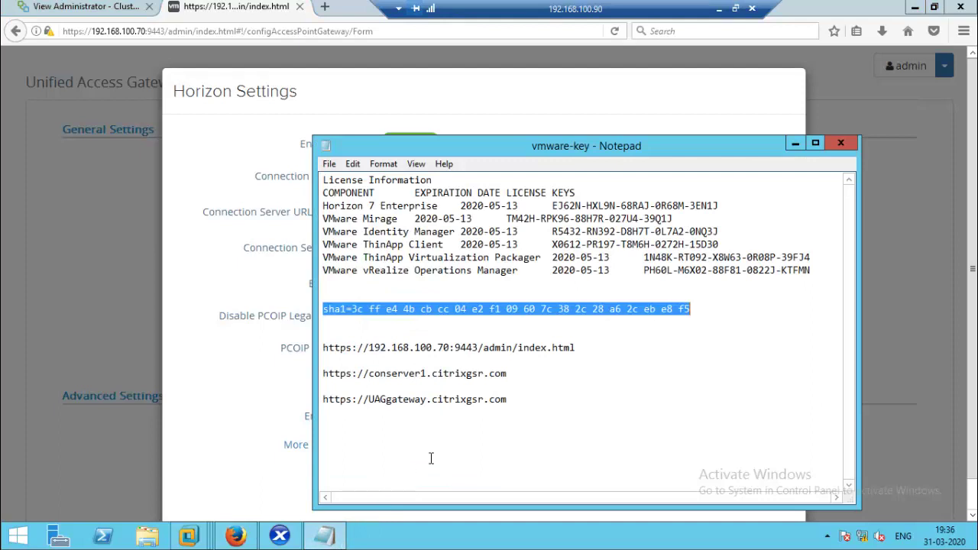
click(507, 400)
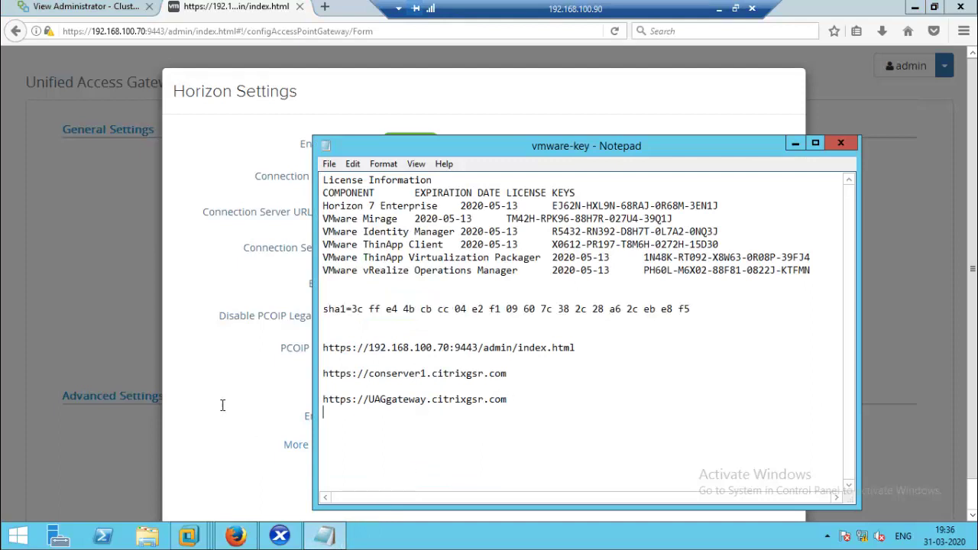
key(shift+Home)
key(shift+Up)
key(shift+Up)
key(shift+Down)
key(shift+Down)
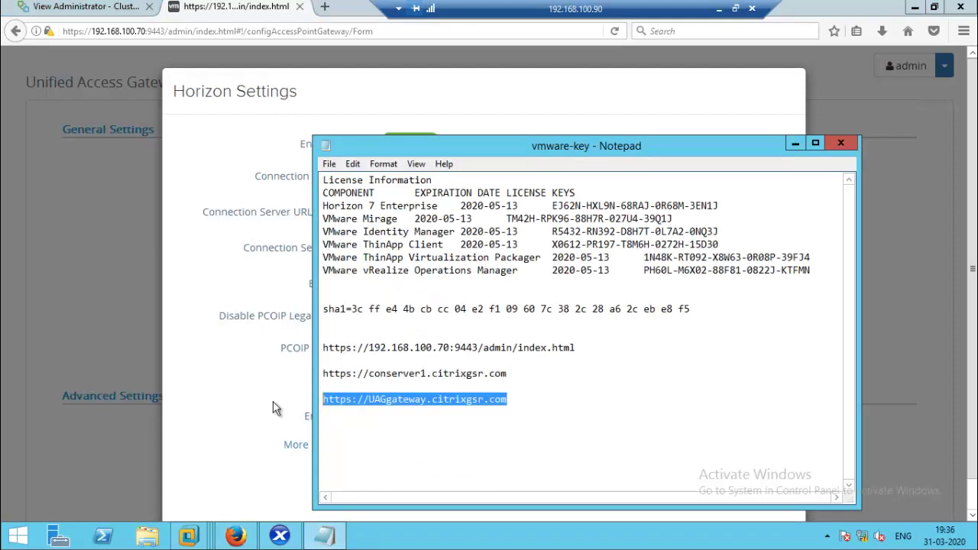
right_click(326, 402)
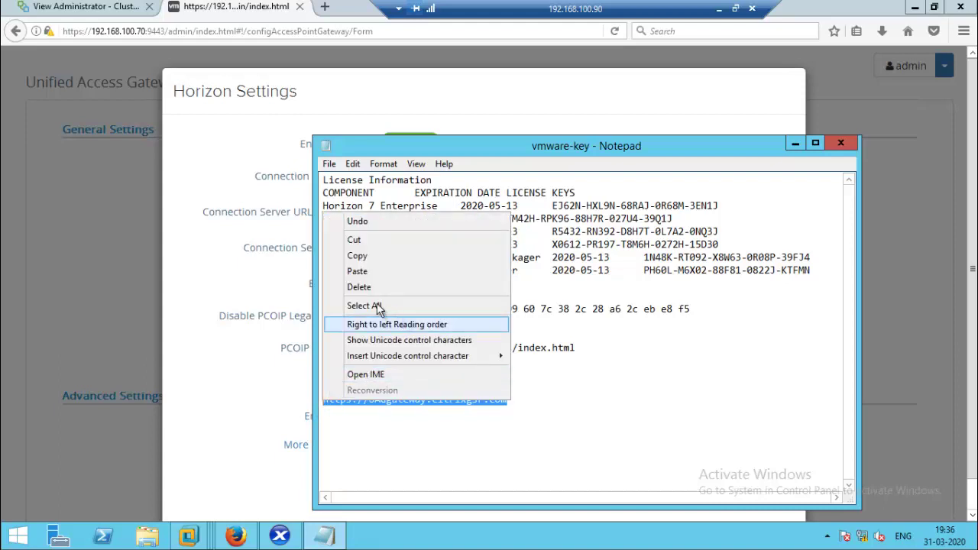
click(354, 256)
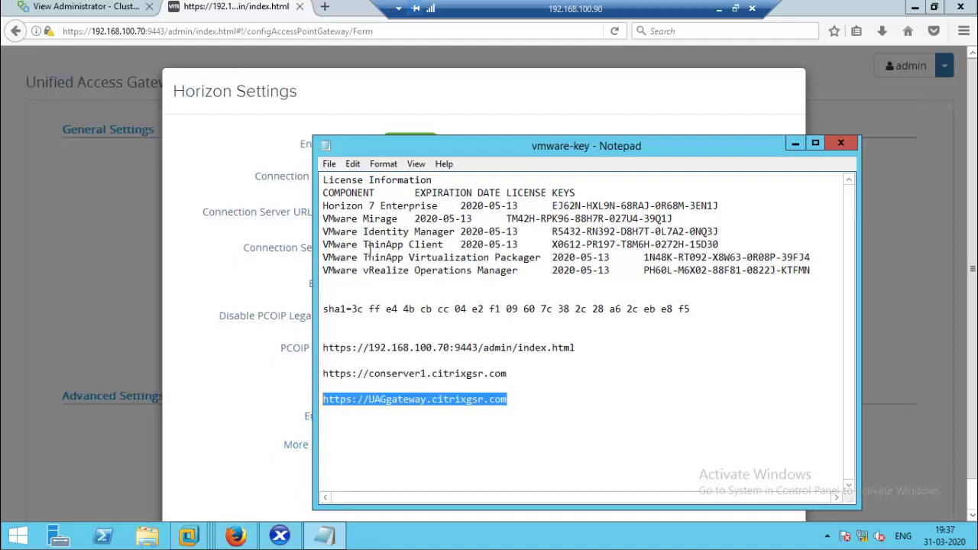
click(794, 147)
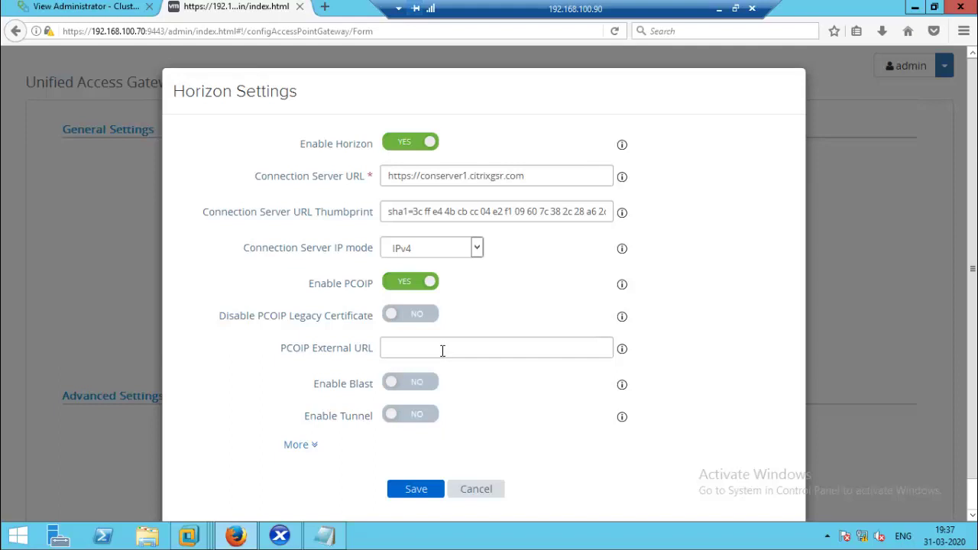
click(428, 341)
key(ctrl+v)
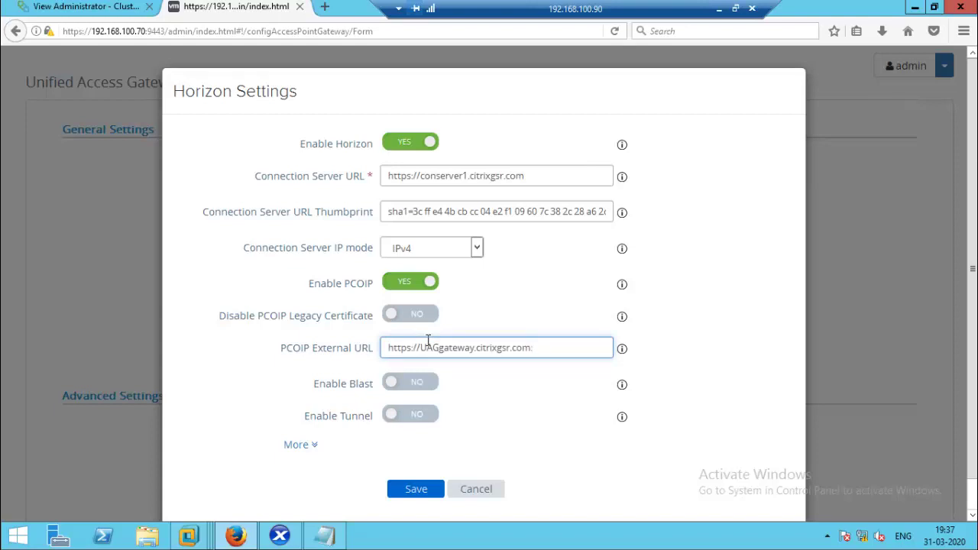
text(:443)
click(422, 388)
click(417, 422)
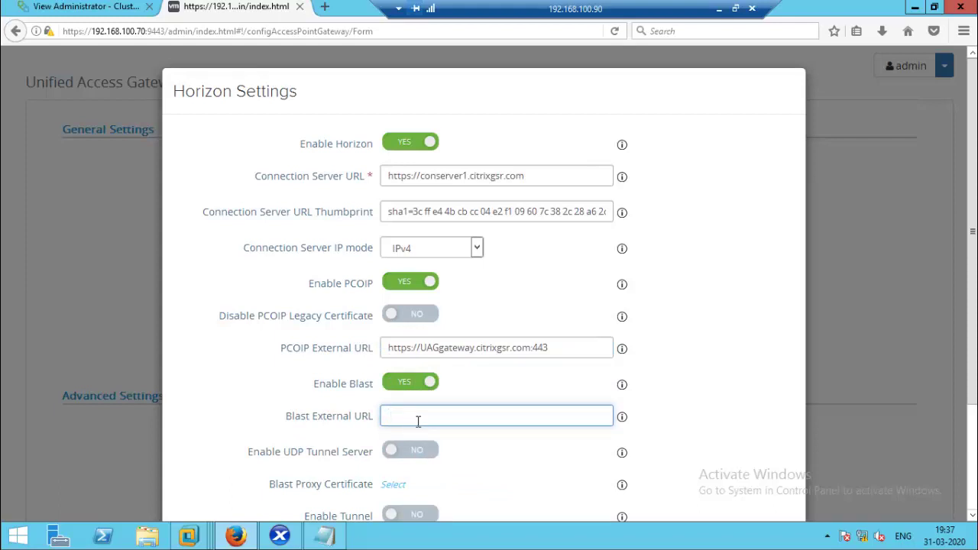
click(563, 353)
key(ctrl+a)
key(BackSpace)
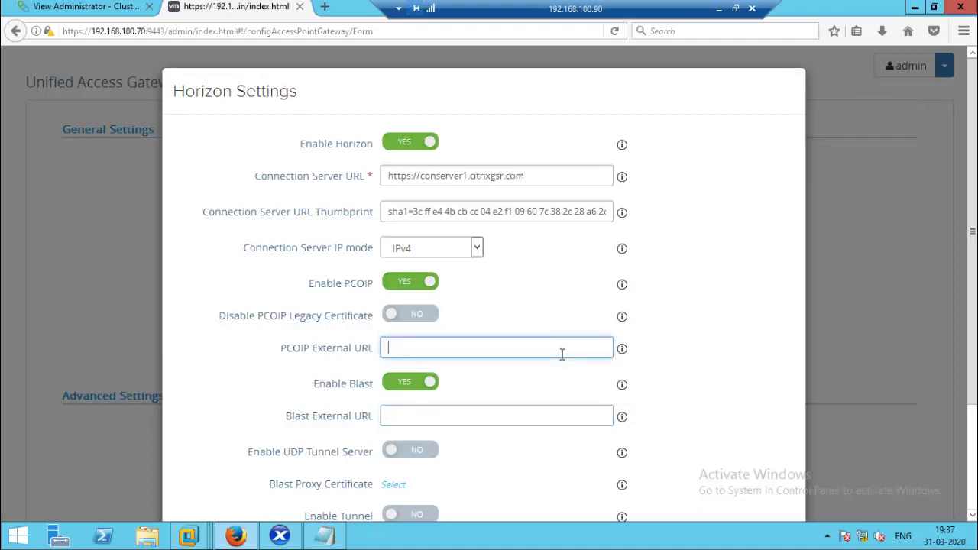
click(425, 415)
key(ctrl+v)
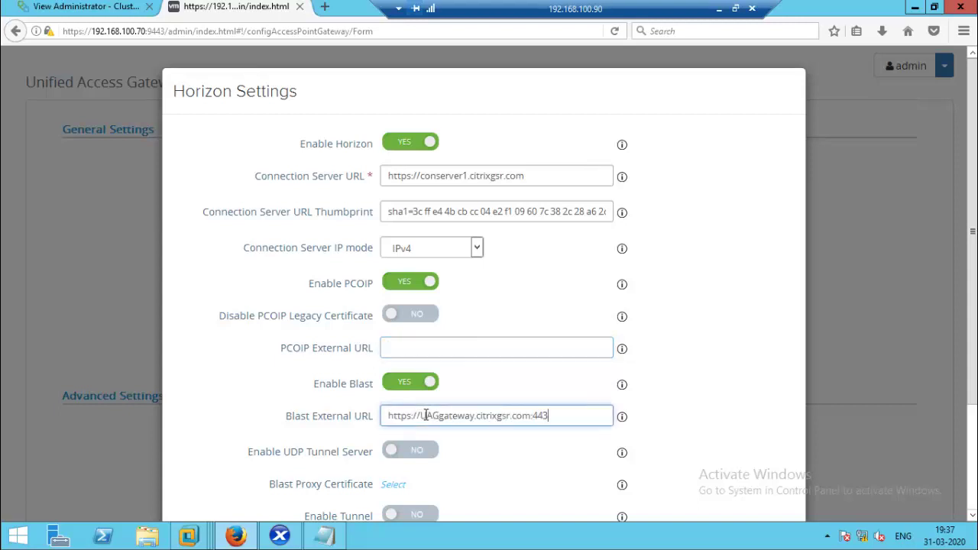
Set the PCOIP External URL to 192.168.100.70:4172.
click(418, 345)
text(1)
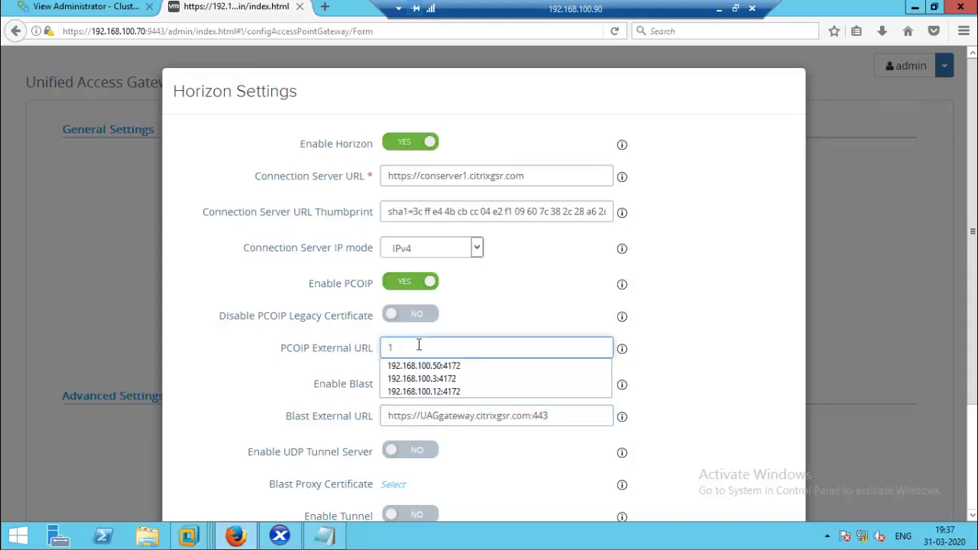
text(92.168.100.70)
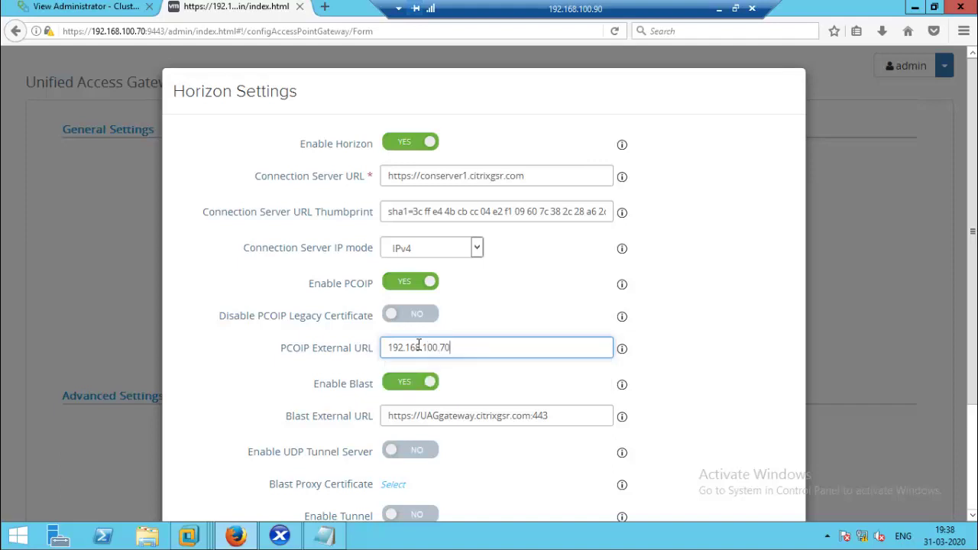
text(:4172)
click(567, 422)
key(ctrl+a)
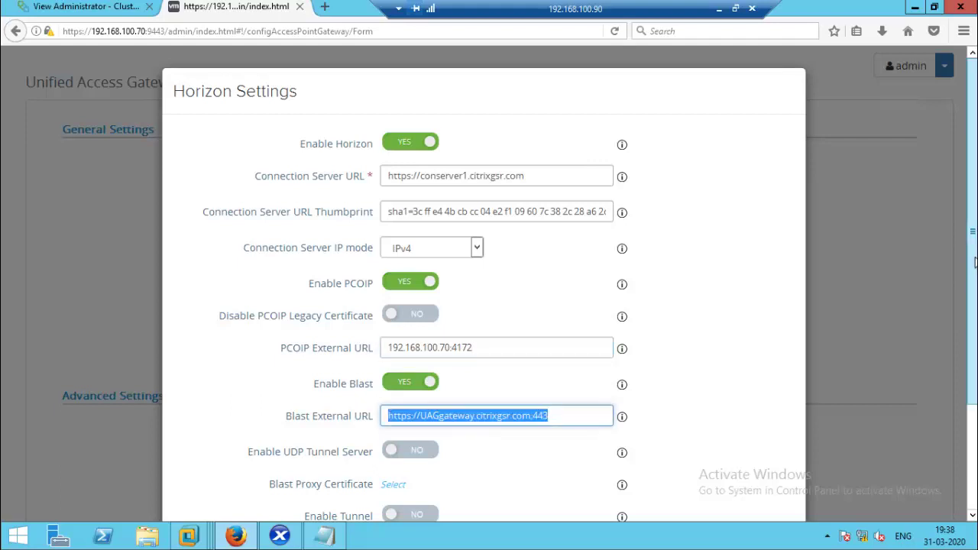
drag(974, 260, 537, 385)
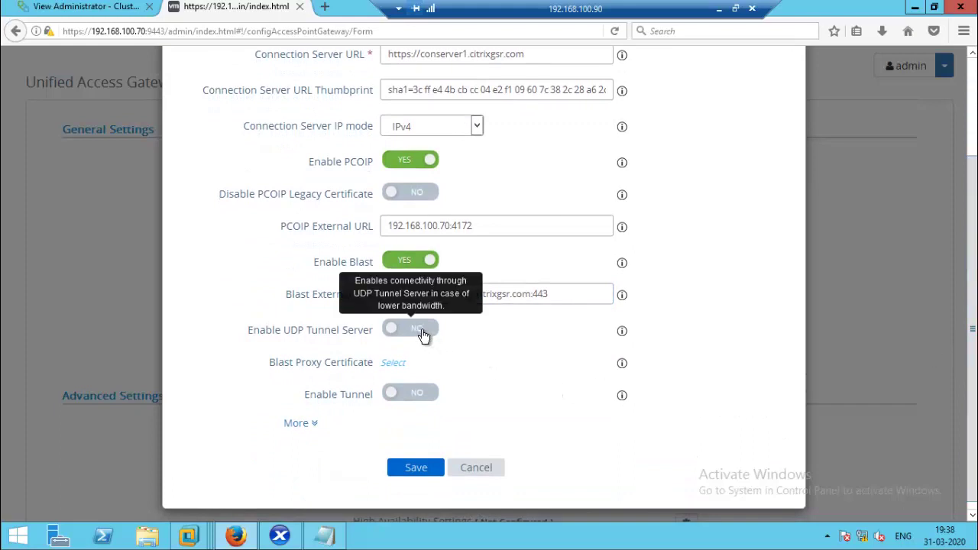
click(415, 392)
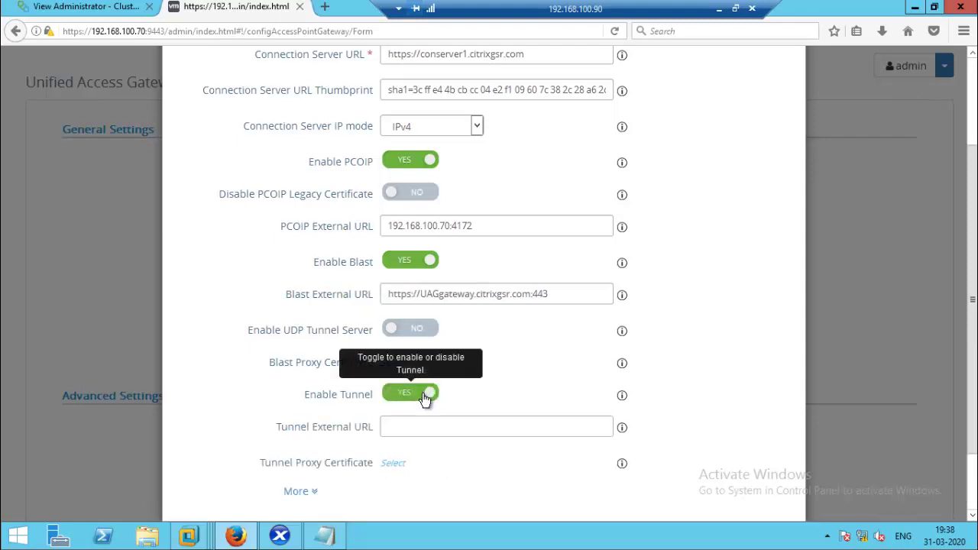
click(429, 433)
key(ctrl+v)
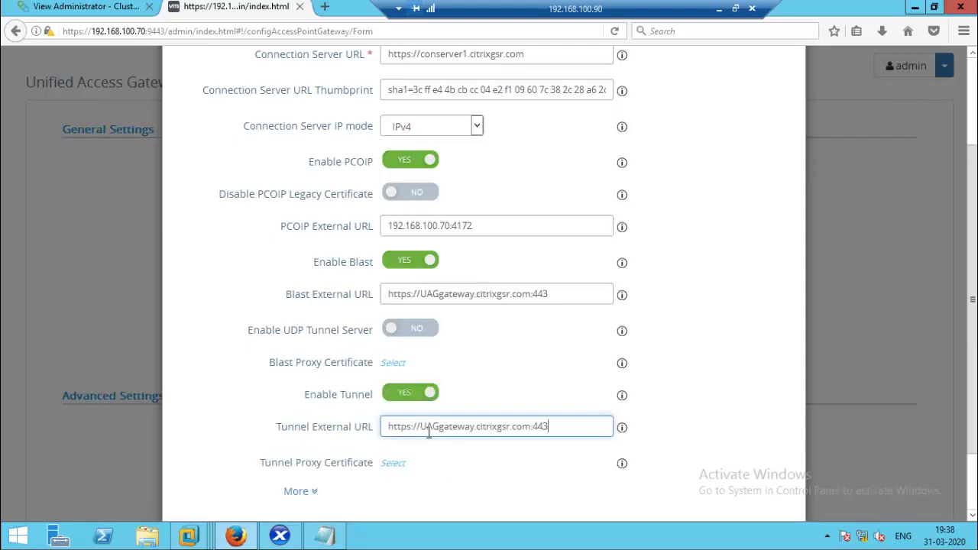
click(973, 258)
drag(973, 258, 973, 392)
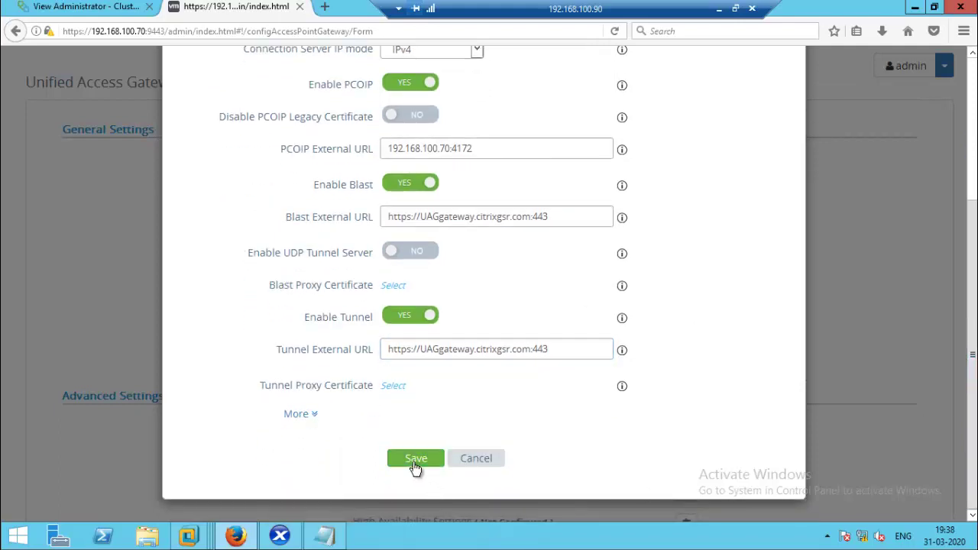
click(416, 462)
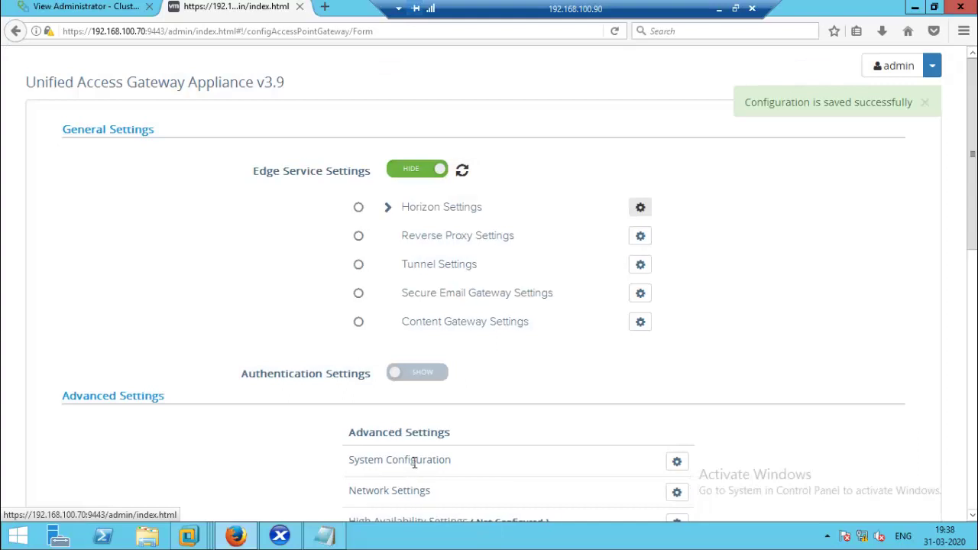
Reopen the Horizon settings, examine the additional options including the Proxy Pattern, and save them without edits.
click(642, 209)
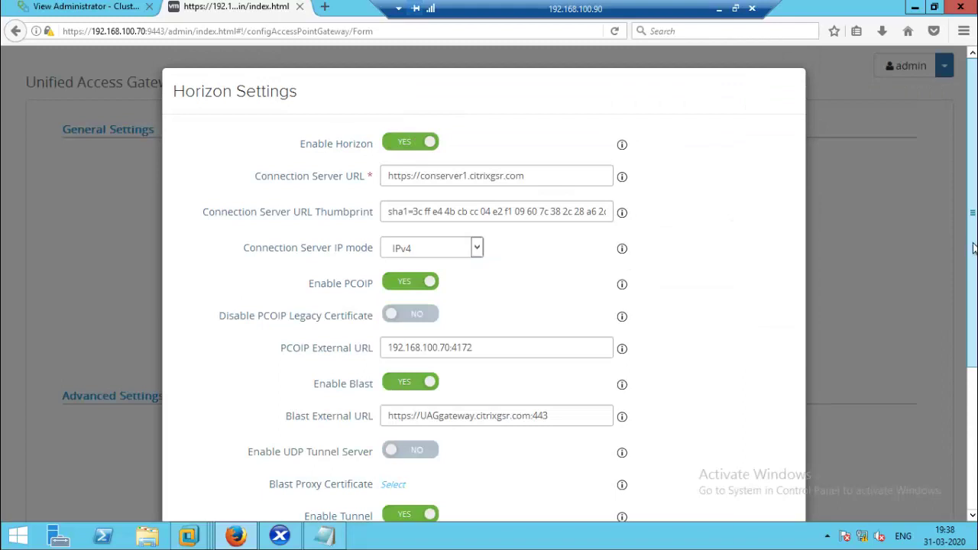
scroll(974, 306, down, 5)
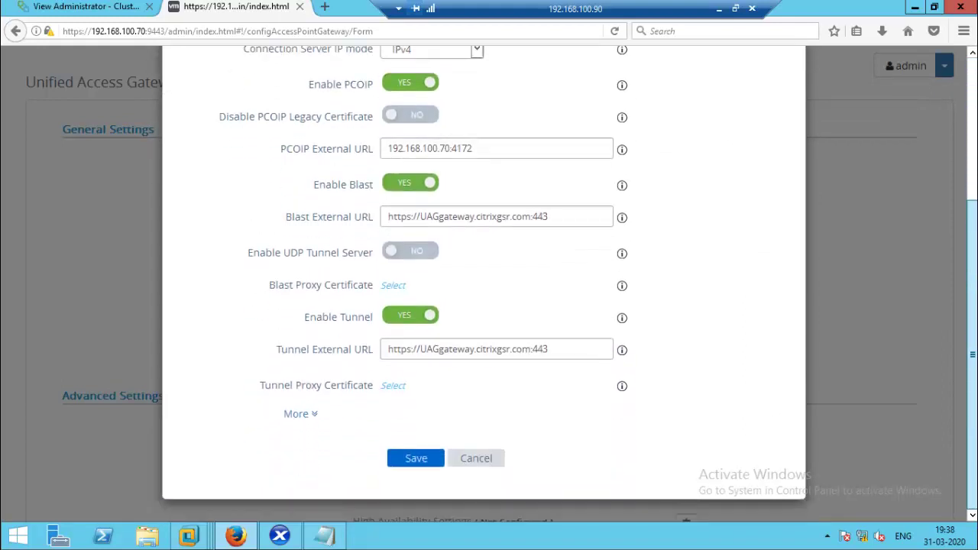
click(311, 417)
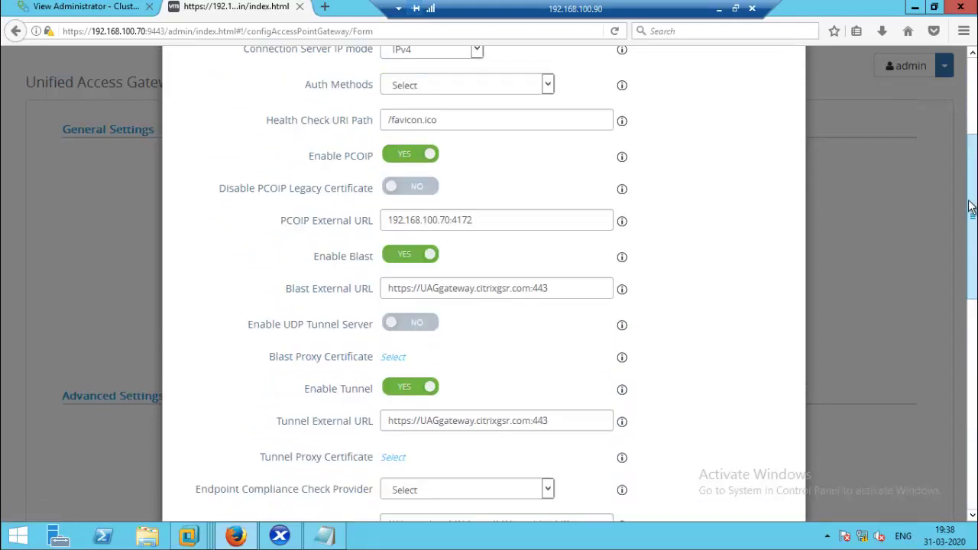
scroll(484, 283, down, 5)
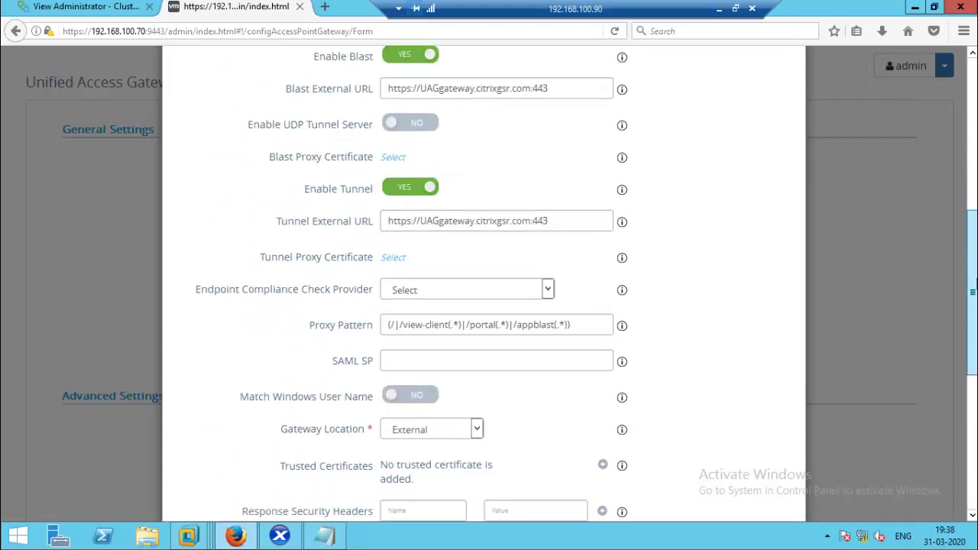
drag(975, 282, 975, 328)
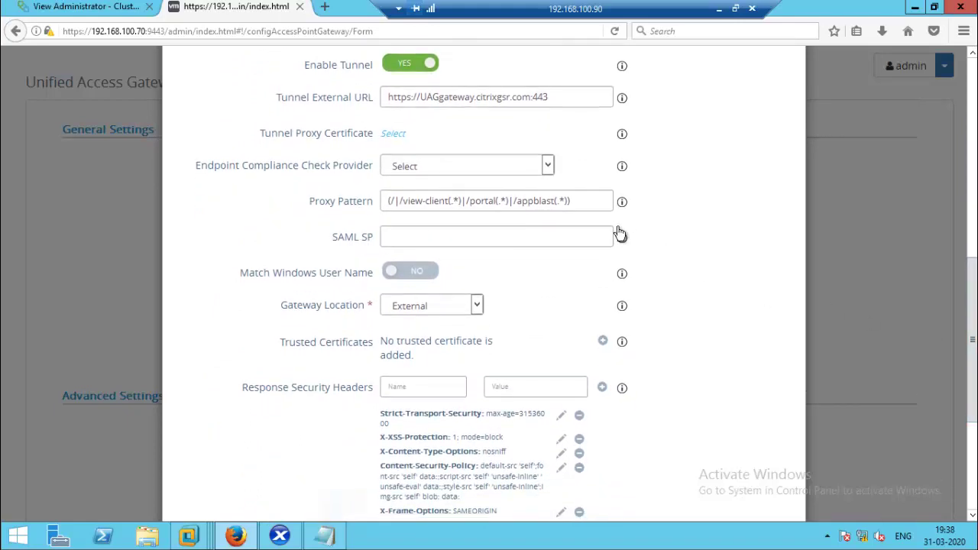
click(582, 207)
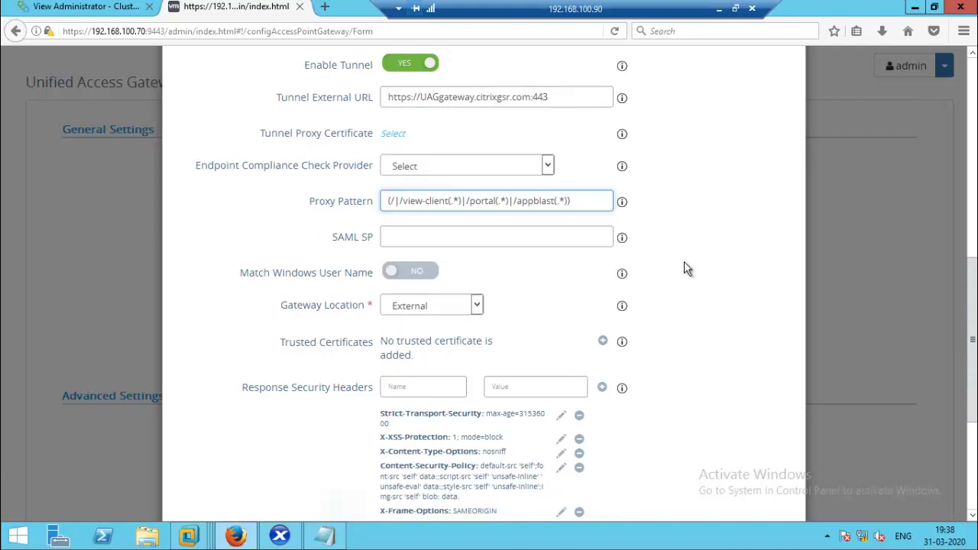
drag(975, 339, 975, 426)
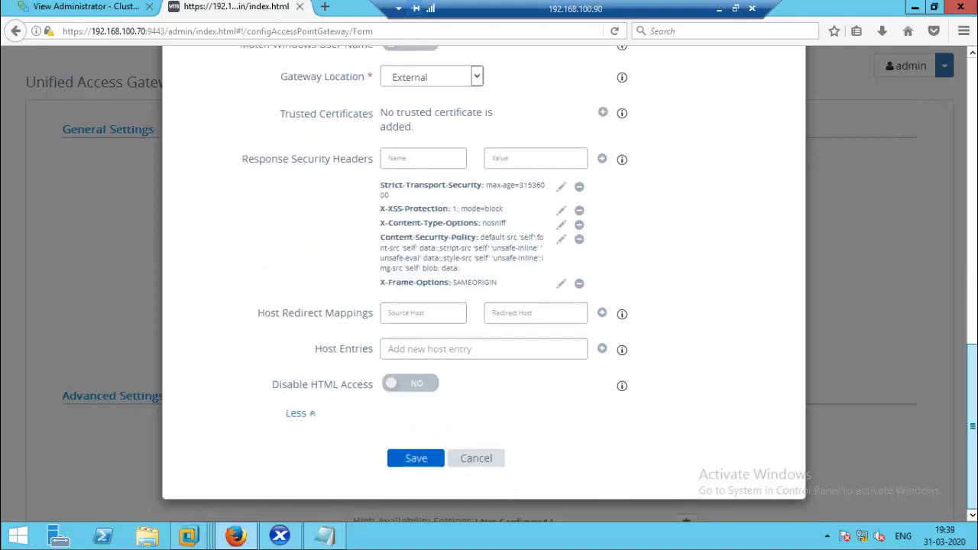
click(410, 466)
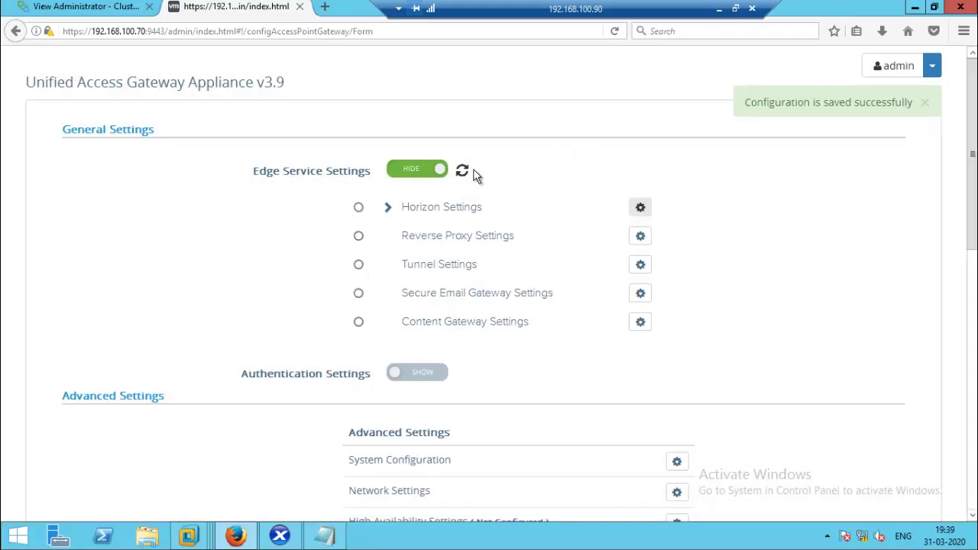
Set the Horizon Proxy Pattern to /|/downloads(.*), save the settings and refresh the status of the expanded edge services.
click(389, 208)
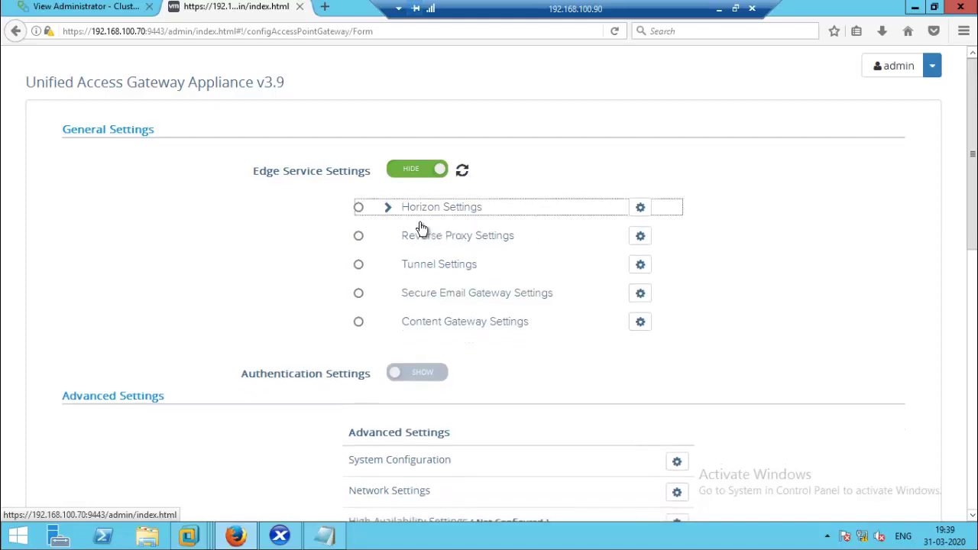
click(386, 217)
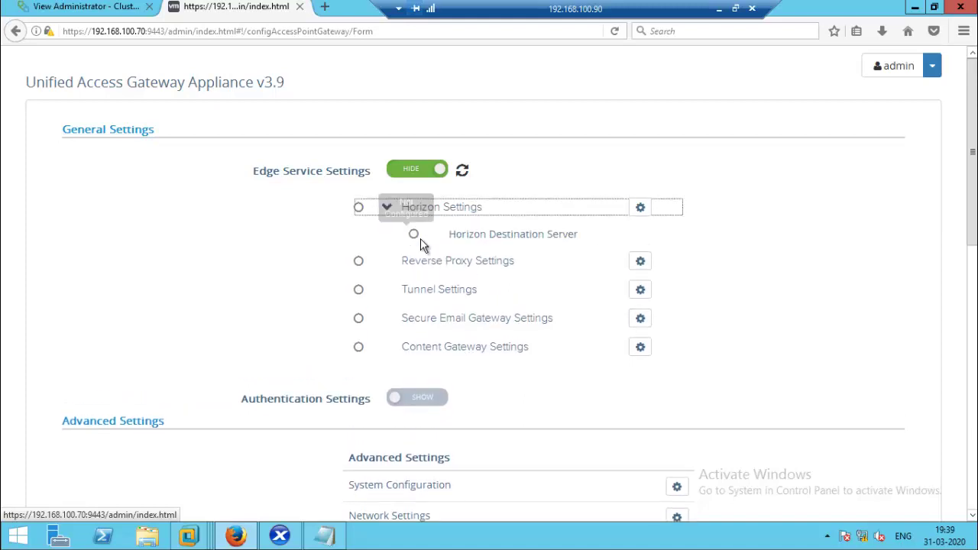
key(BackSpace)
key(BackSpace)
key(BackSpace)
key(BackSpace)
key(BackSpace)
key(BackSpace)
key(BackSpace)
key(BackSpace)
key(BackSpace)
key(BackSpace)
key(BackSpace)
key(BackSpace)
key(BackSpace)
key(BackSpace)
key(BackSpace)
key(BackSpace)
key(BackSpace)
key(BackSpace)
key(BackSpace)
key(BackSpace)
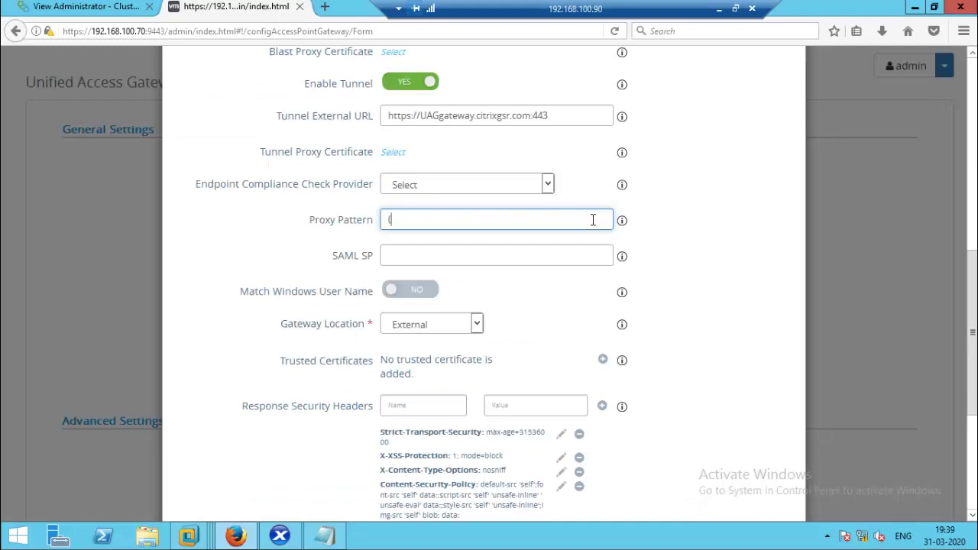
key(BackSpace)
text(/|/downloads(.*)
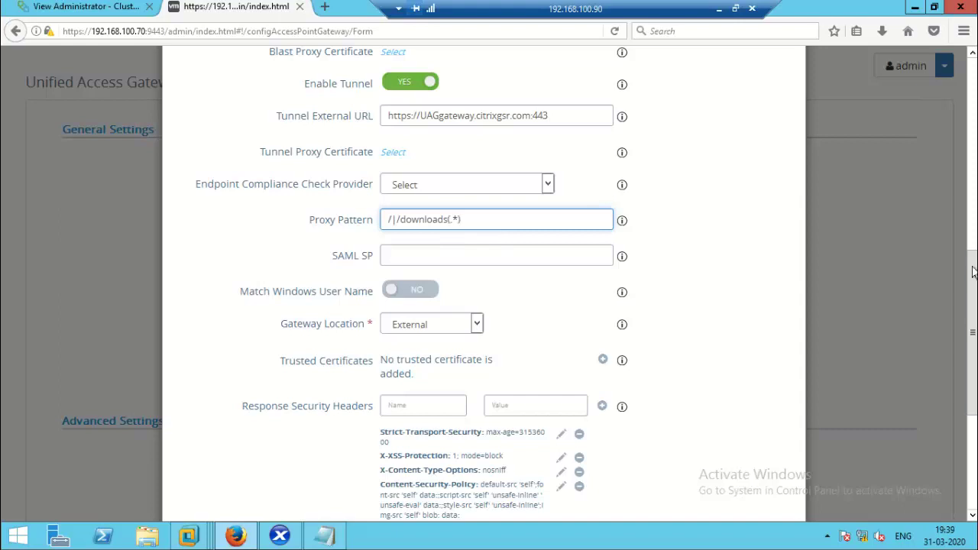
scroll(973, 344, down, 5)
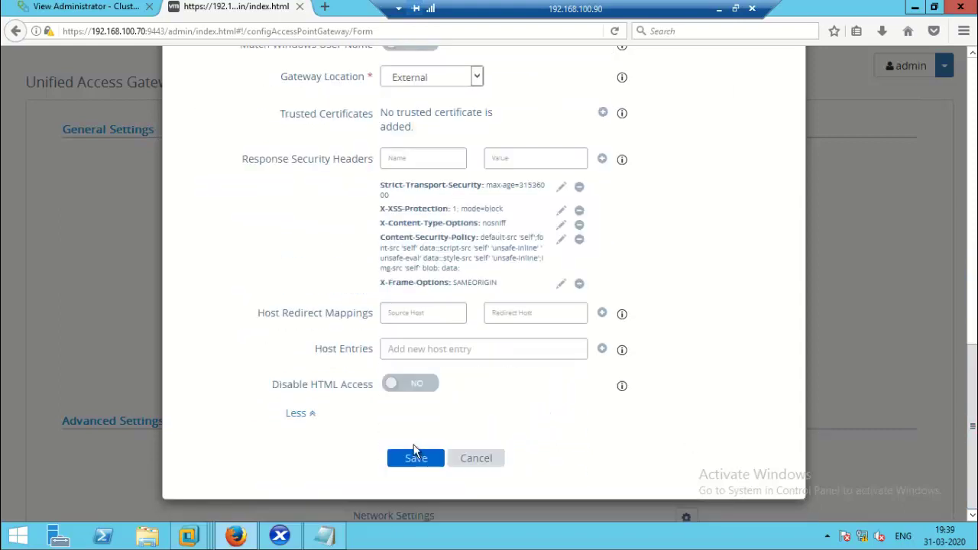
click(404, 458)
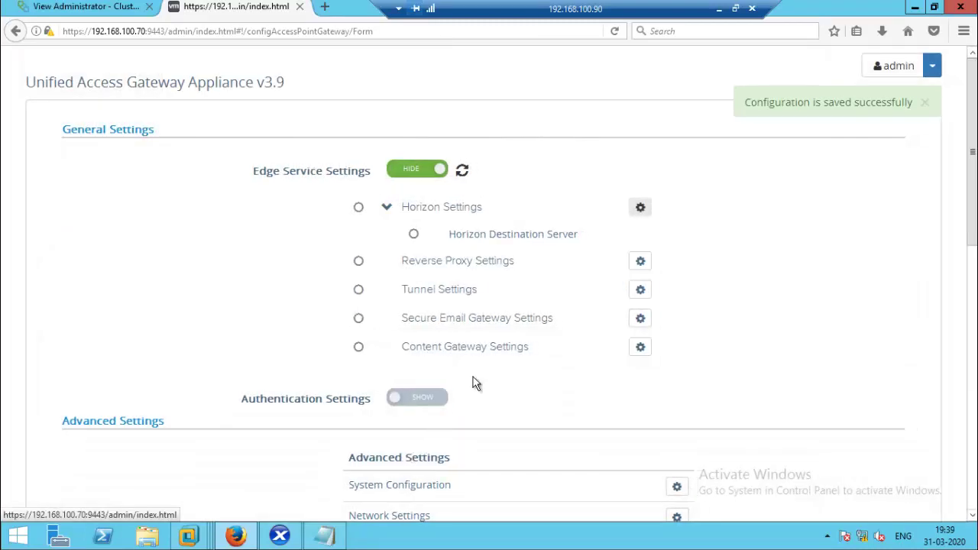
click(463, 173)
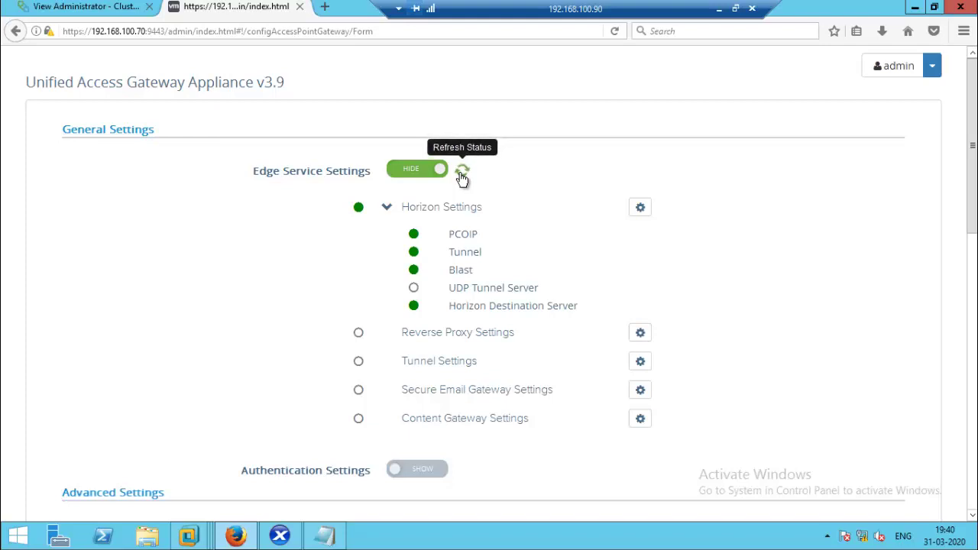
Review all Horizon settings once more, including the additional options, and save them.
click(640, 208)
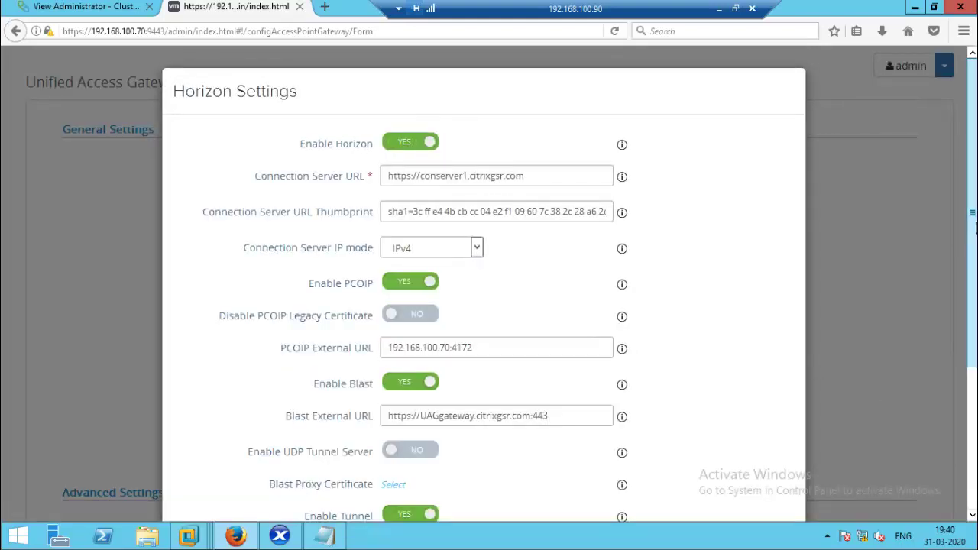
scroll(975, 228, down, 5)
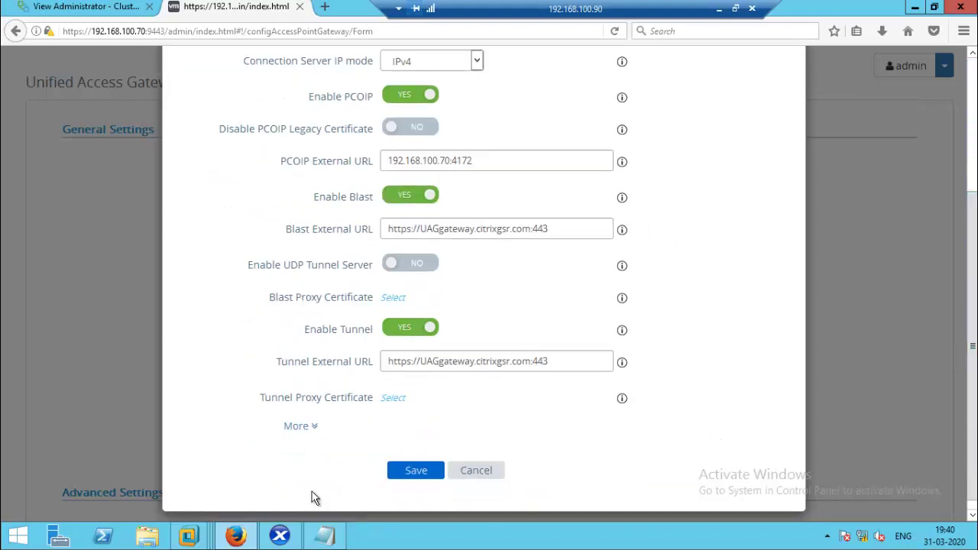
click(314, 426)
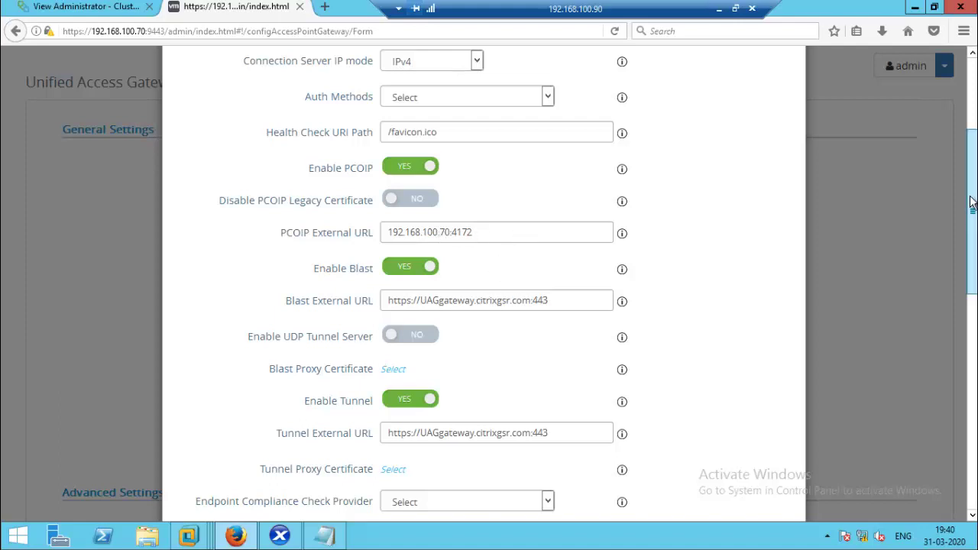
drag(972, 230, 969, 517)
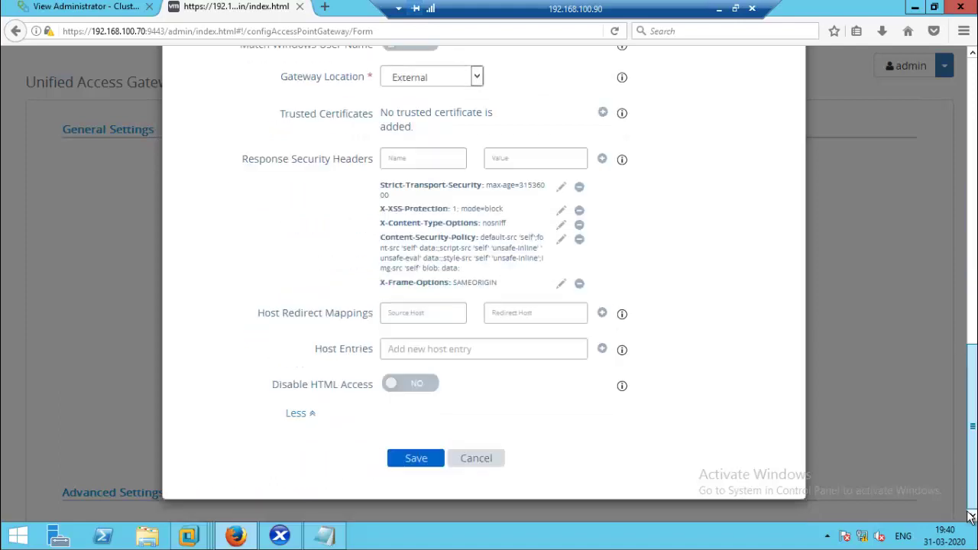
click(421, 454)
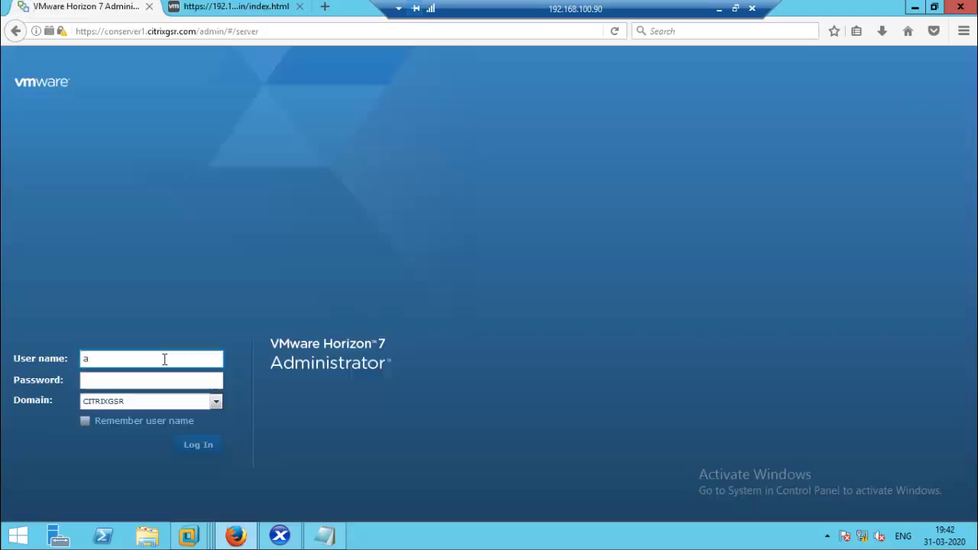
Log in to VMware Horizon 7 Administrator as administrator in the CITRIXGSR domain, entering the account password.
text(dministrator)
key(Tab)
text(**)
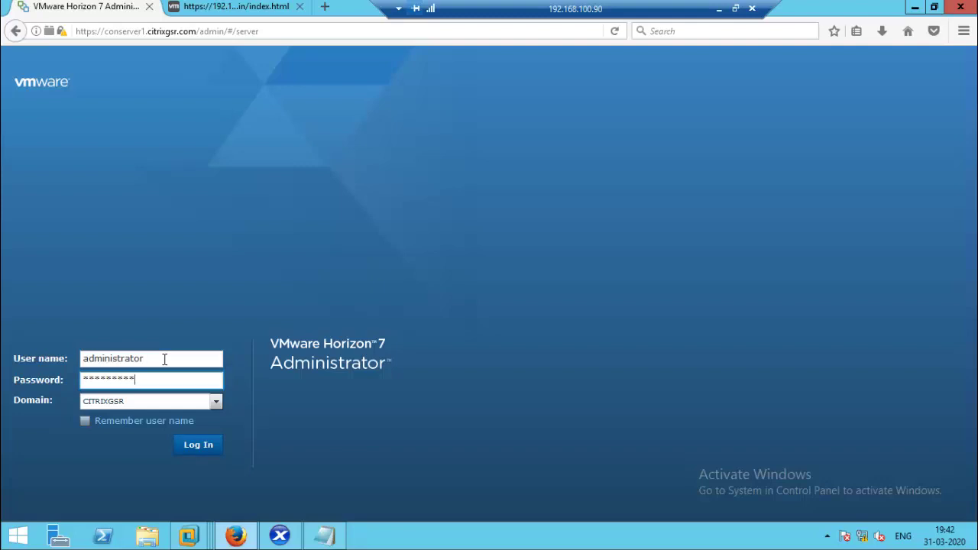
key(Return)
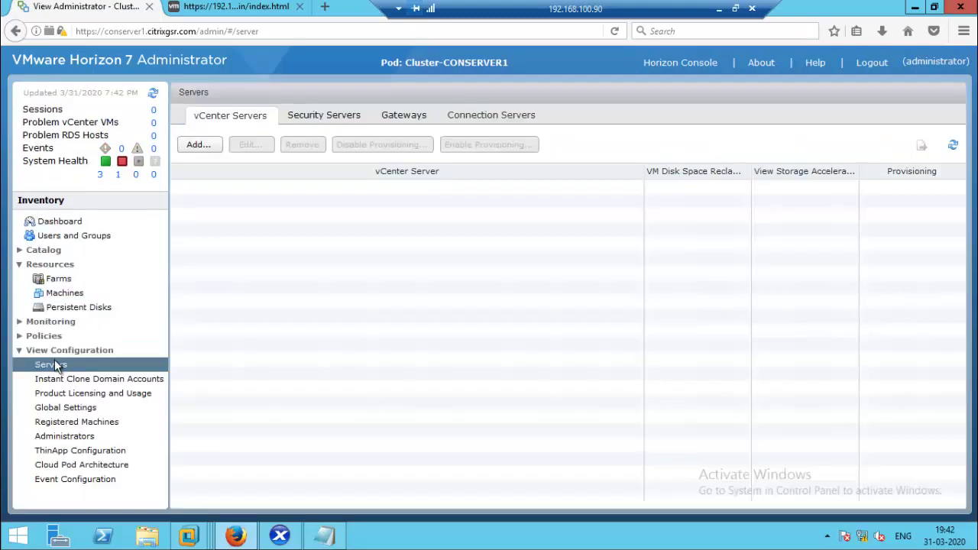
Register a gateway named UAGgateway in Horizon Administrator and refresh the gateway list.
click(400, 119)
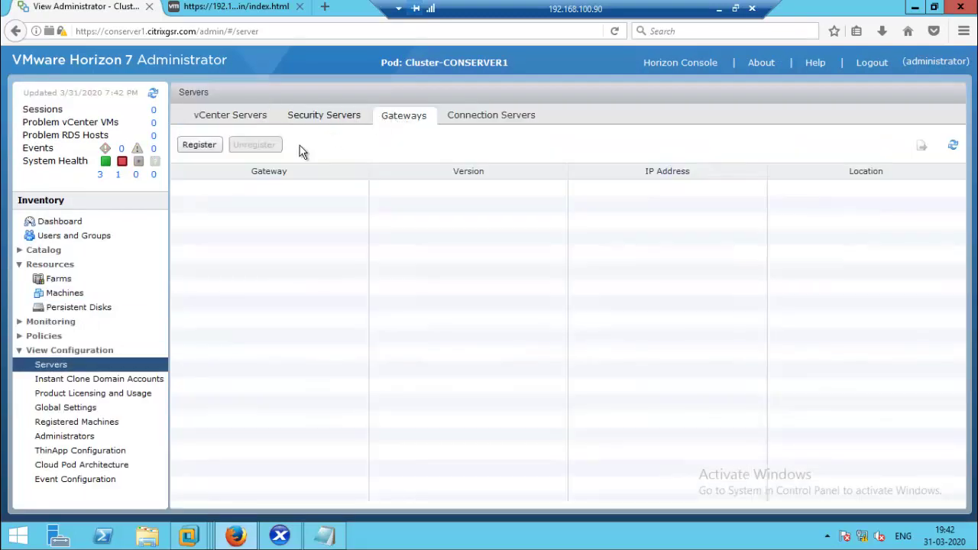
click(200, 147)
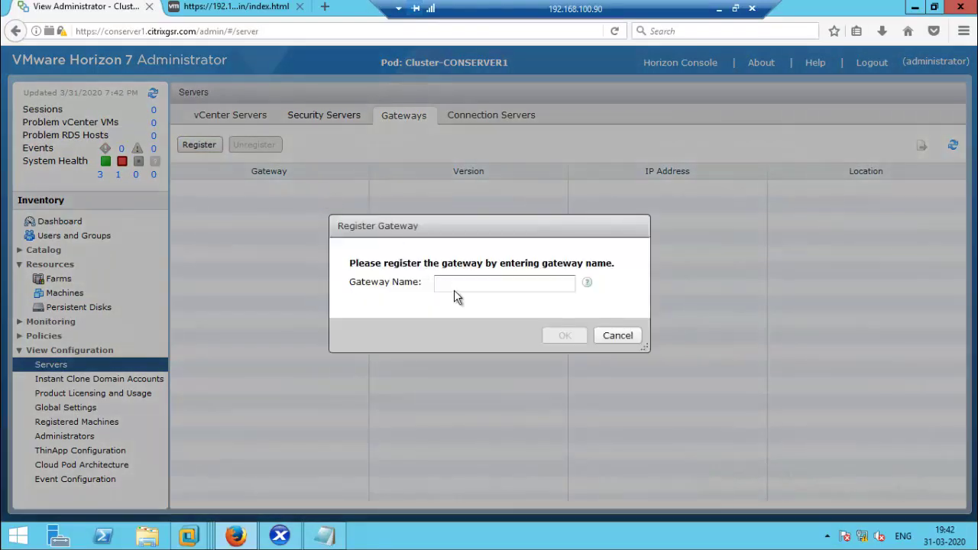
click(454, 289)
text(UAGgateway)
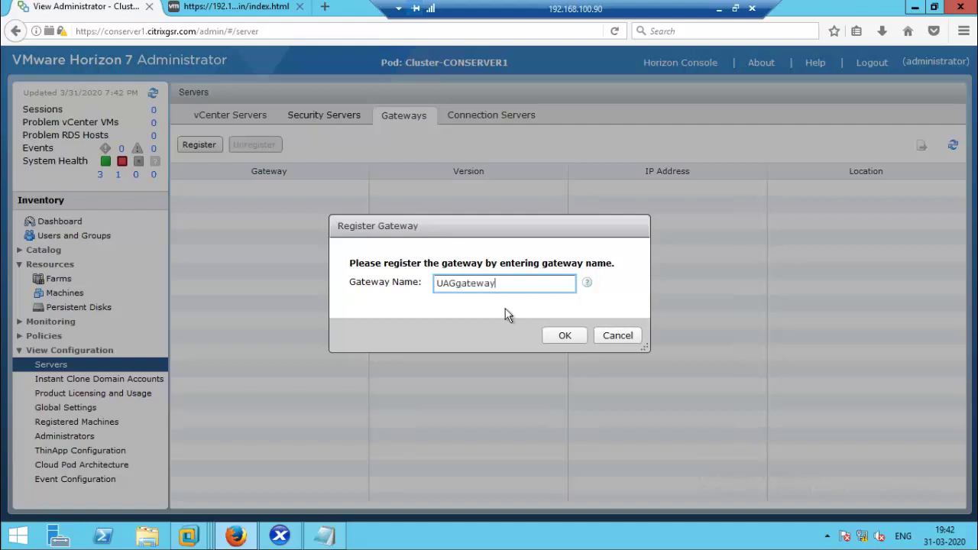
click(554, 333)
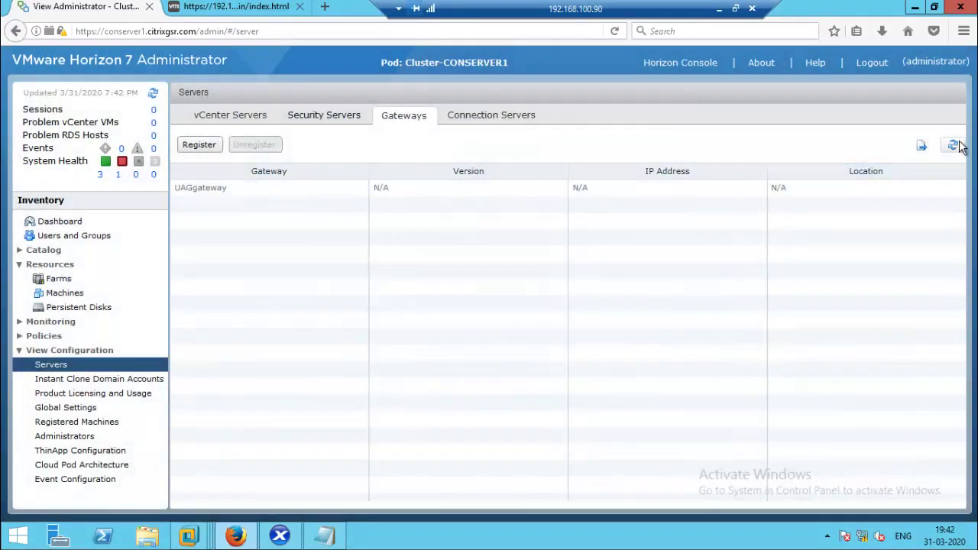
click(954, 147)
click(321, 191)
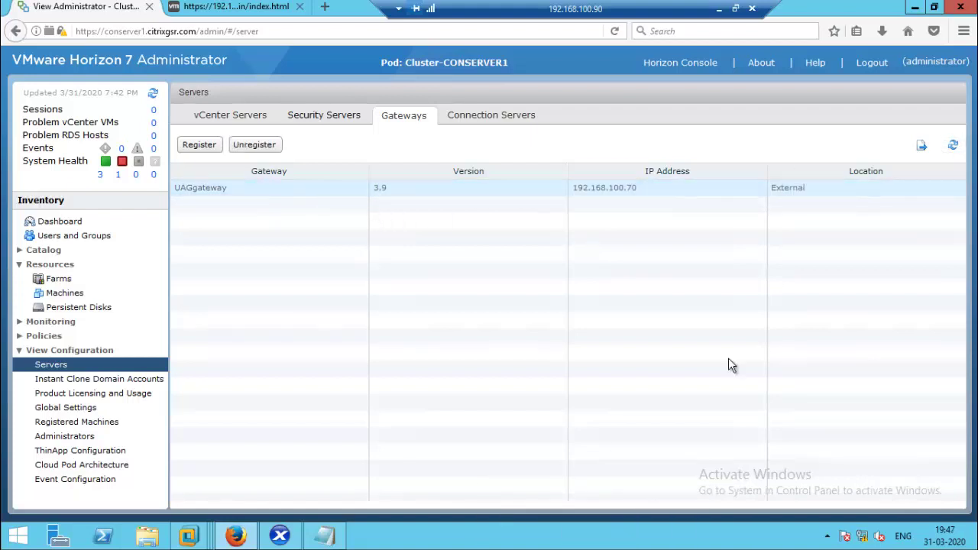
click(952, 149)
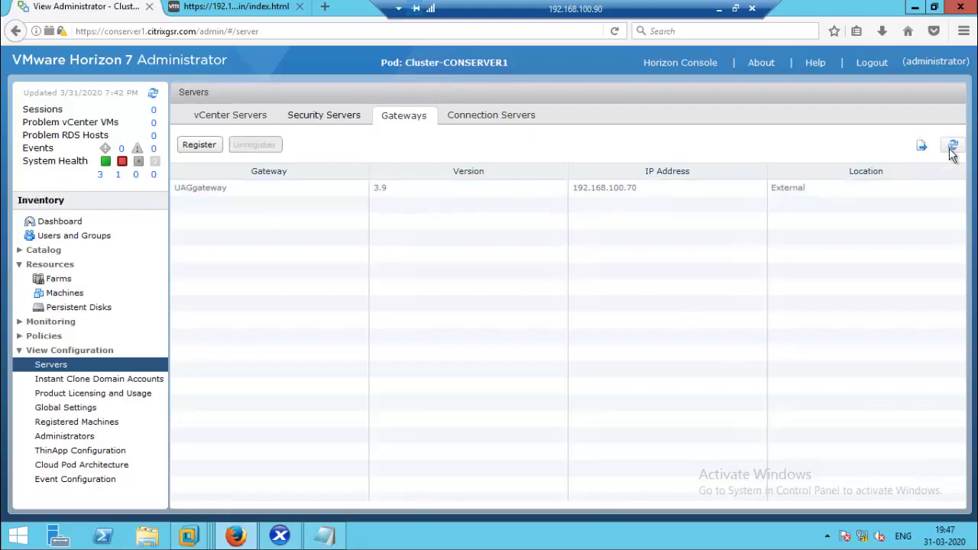
click(952, 149)
click(510, 119)
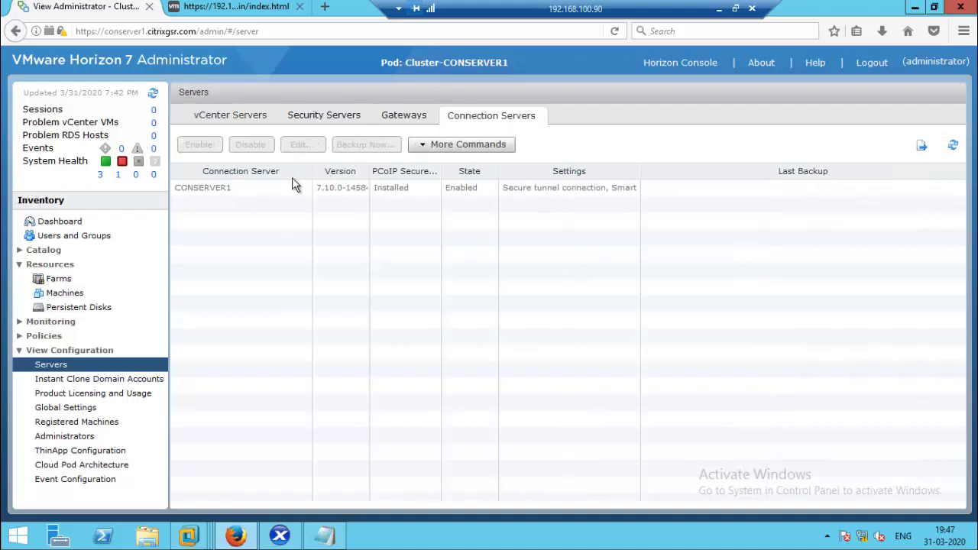
click(262, 188)
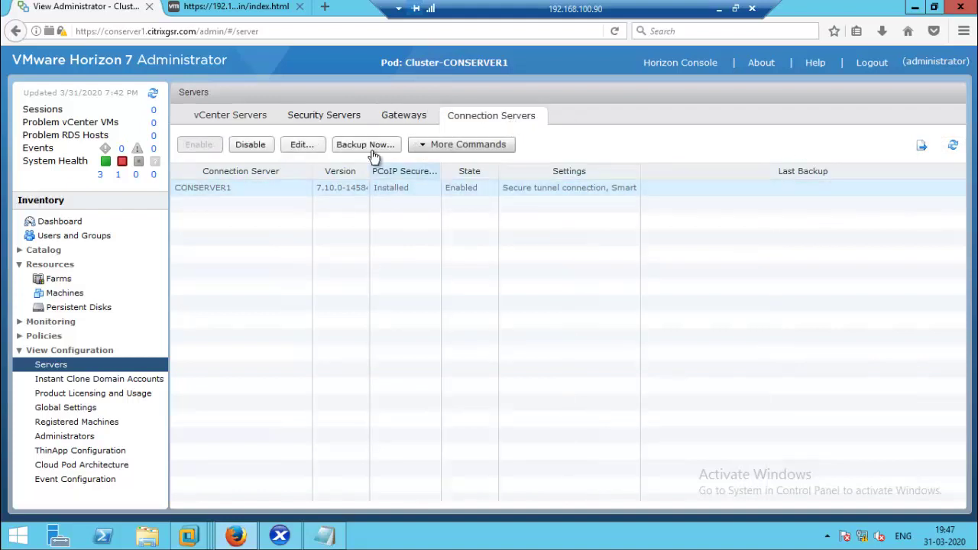
click(302, 144)
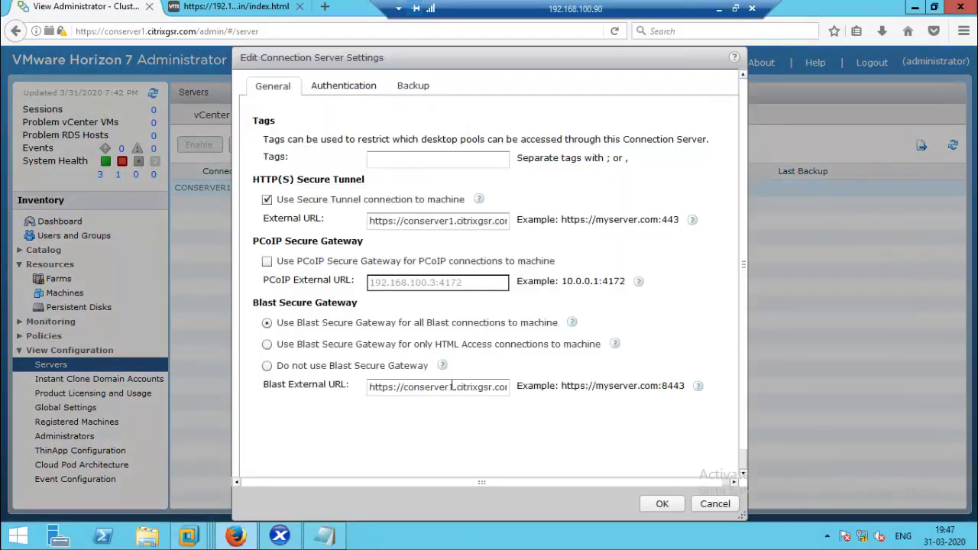
click(452, 387)
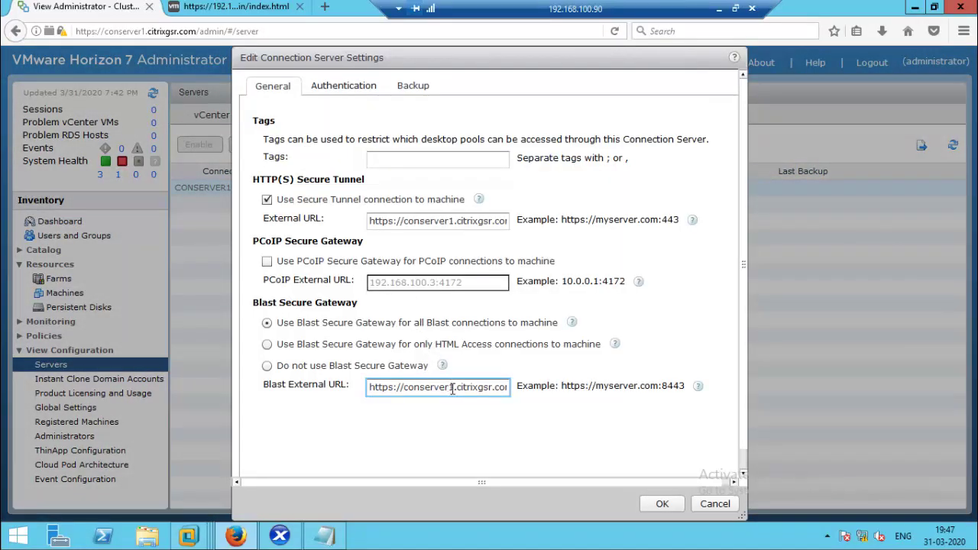
key(BackSpace)
key(BackSpace)
key(BackSpace)
key(BackSpace)
key(BackSpace)
key(BackSpace)
key(BackSpace)
key(BackSpace)
key(BackSpace)
key(BackSpace)
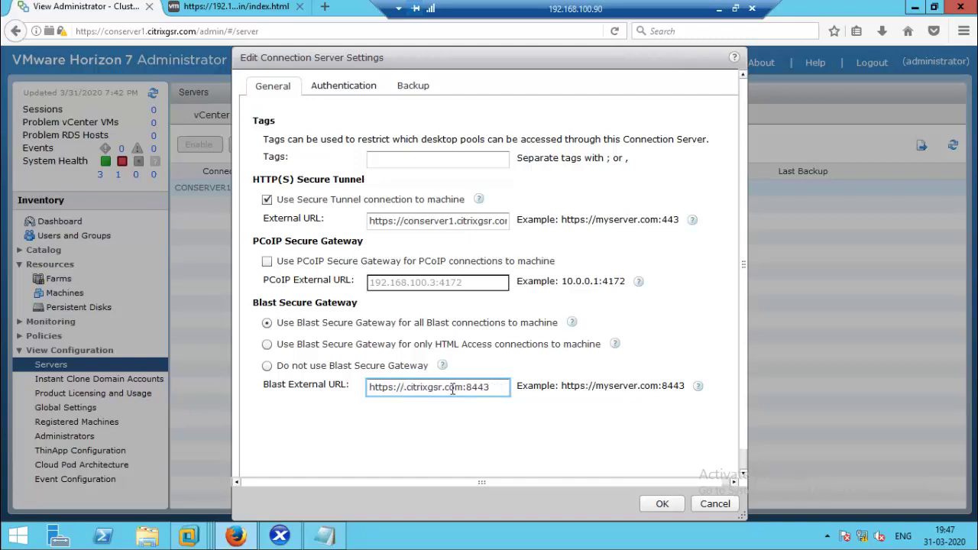
text(UAG)
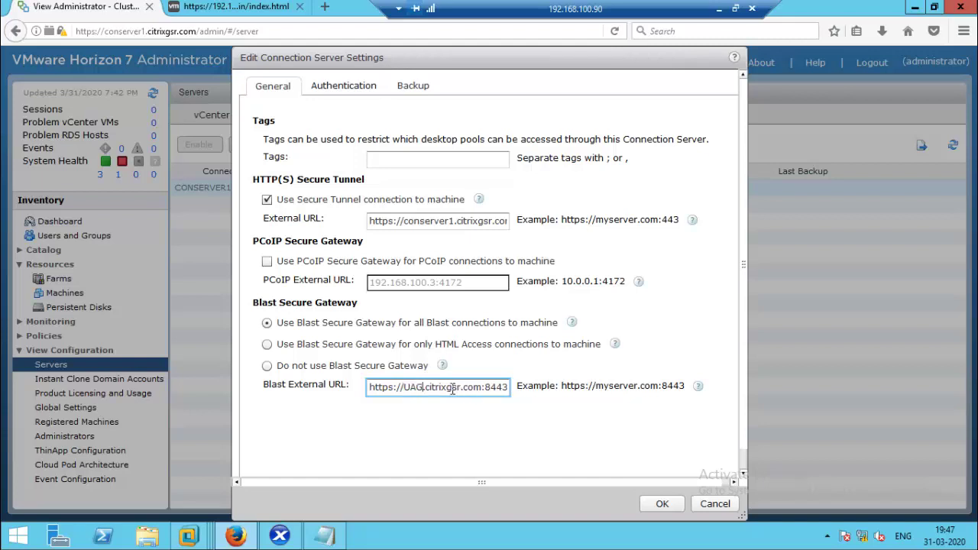
text(gatea)
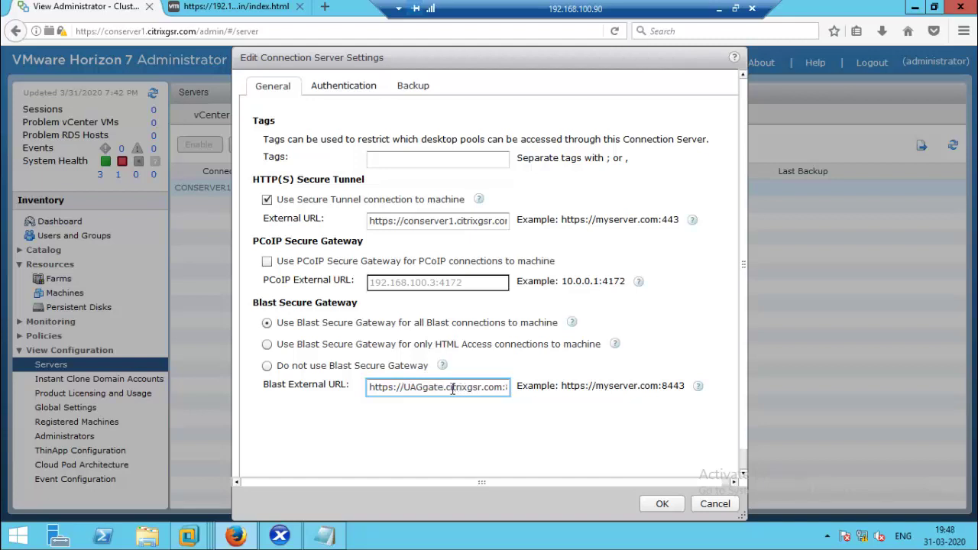
text(way)
key(ctrl+a)
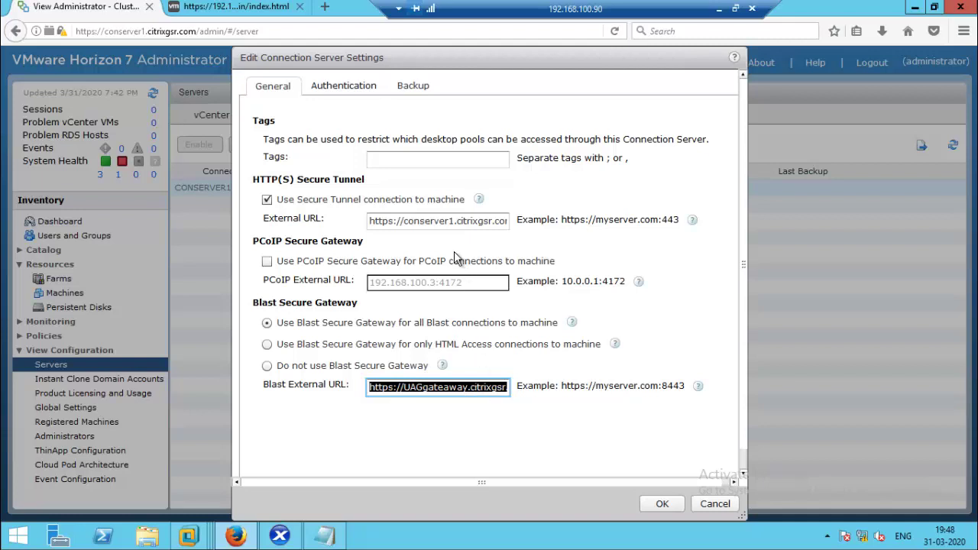
click(443, 220)
key(ctrl+a)
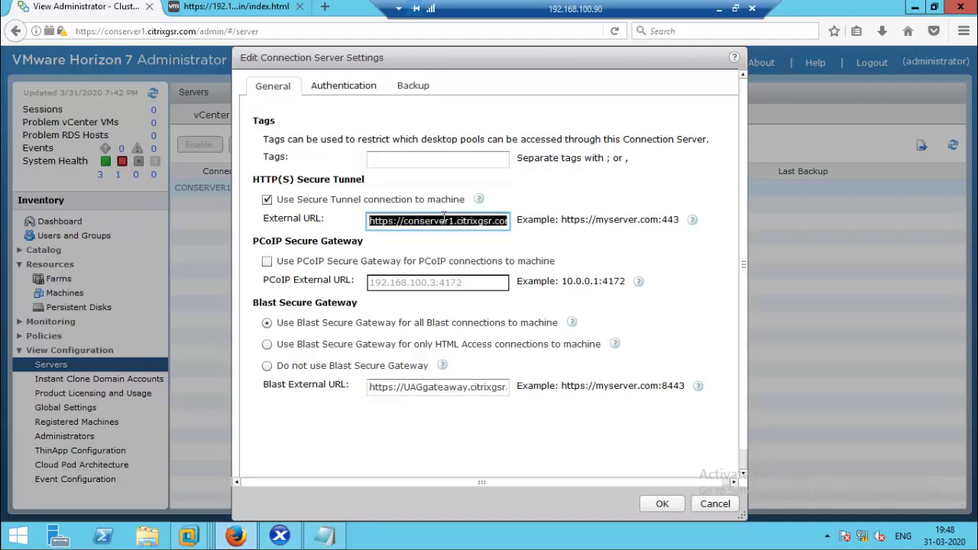
key(BackSpace)
text(https://UAGgateaway.citrixgsr.com:8443)
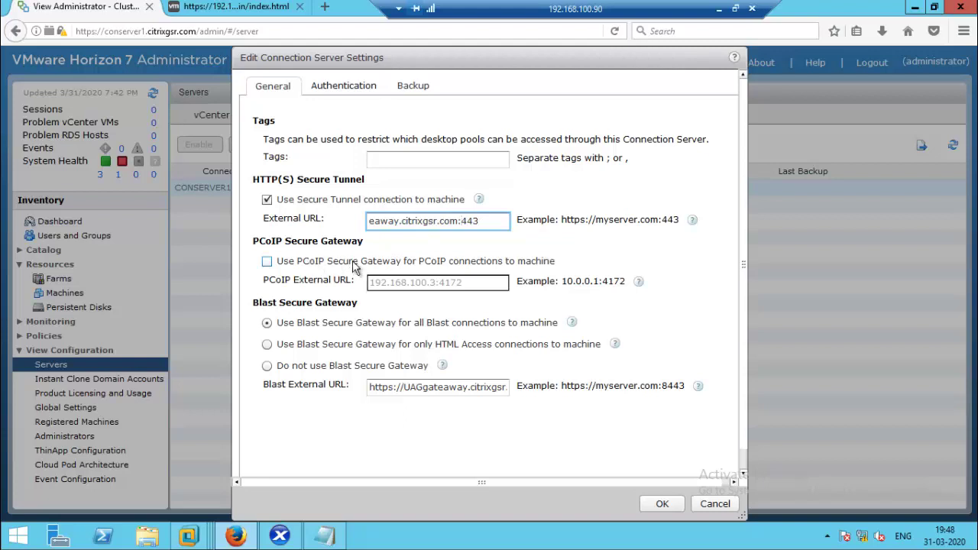
Enable the PCoIP Secure Gateway with external URL 192.168.100.70:4172 and save the connection server settings.
click(280, 262)
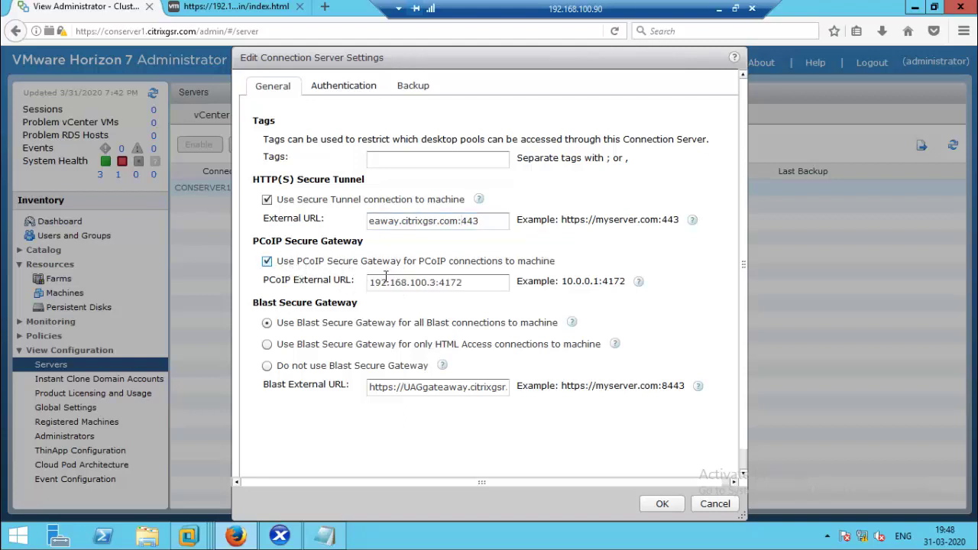
click(435, 283)
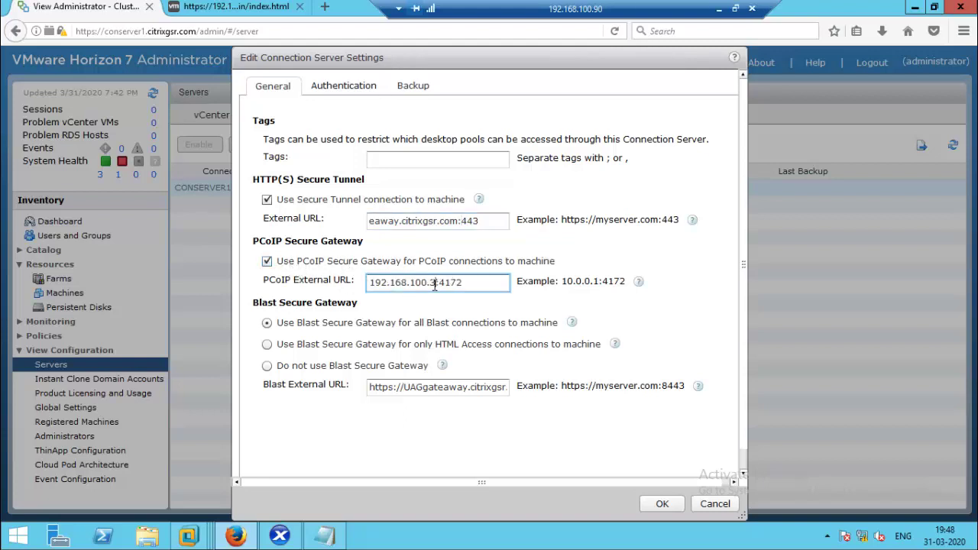
key(BackSpace)
text(70)
click(267, 261)
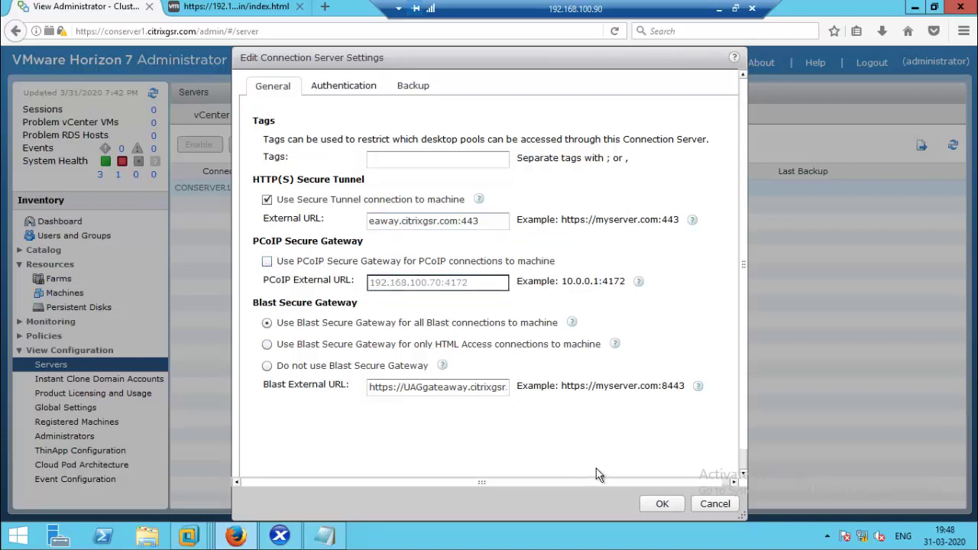
click(266, 261)
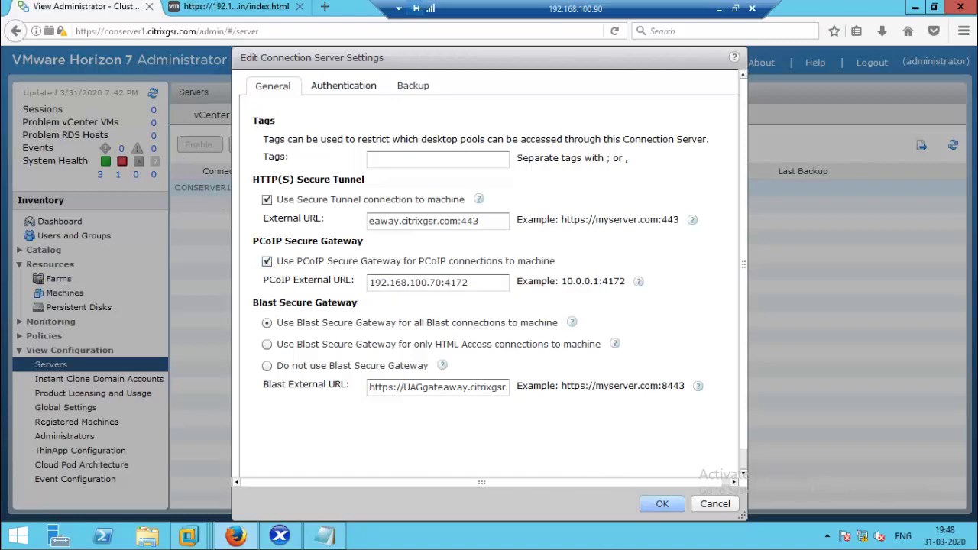
click(651, 503)
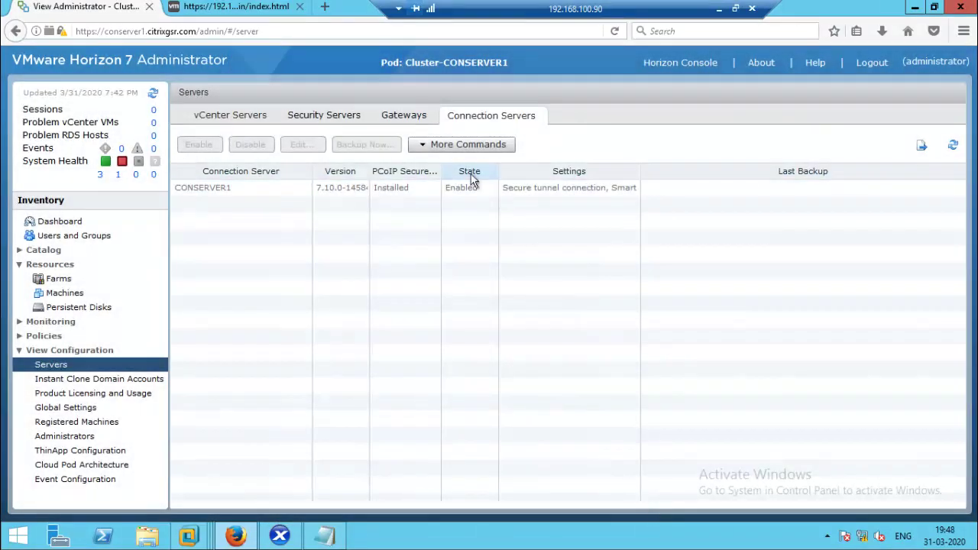
click(453, 189)
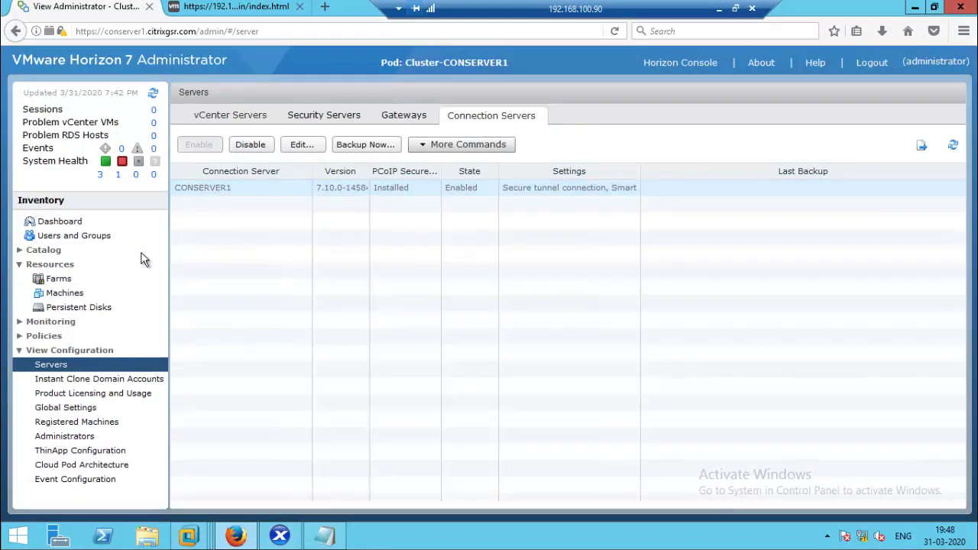
Examine the details of UAGgateway in the dashboard's system health and close them.
click(60, 222)
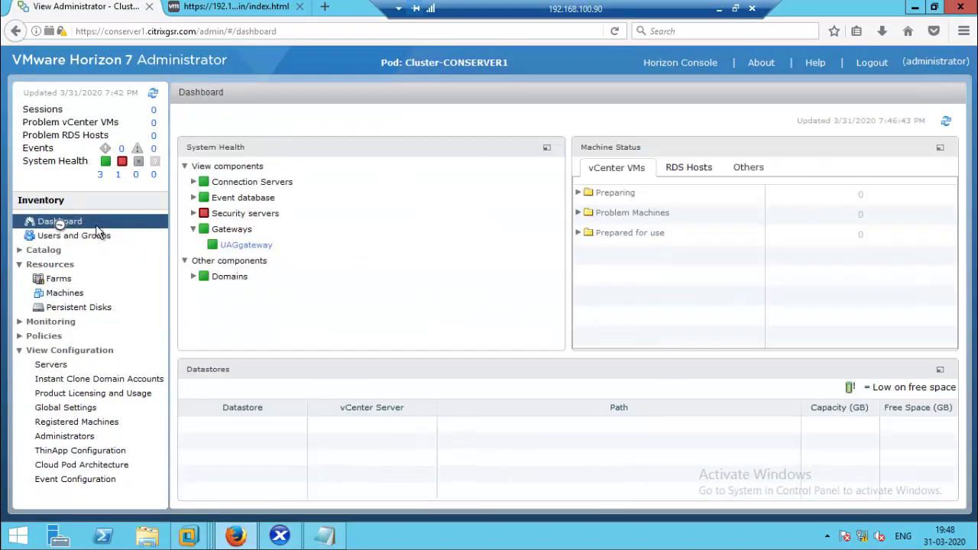
click(193, 230)
click(225, 246)
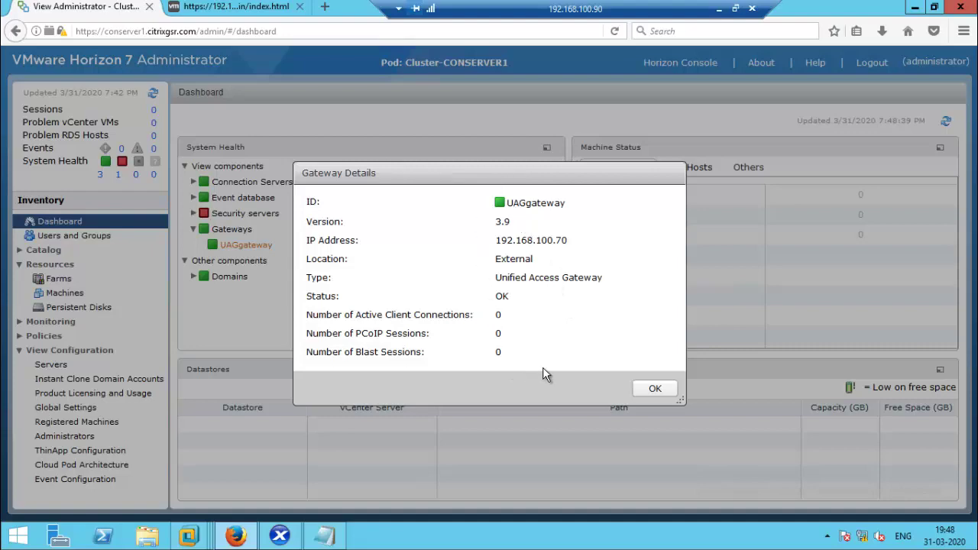
click(646, 392)
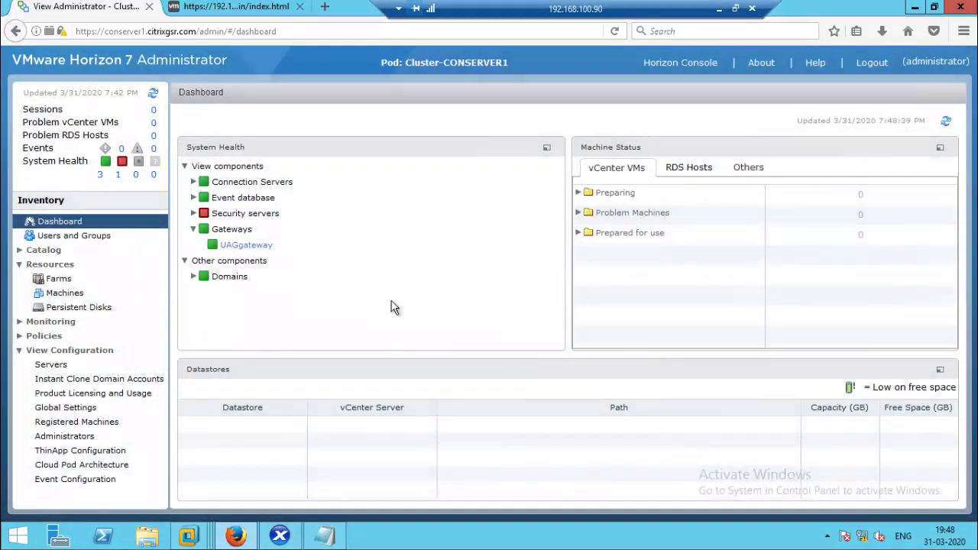
Return to the Unified Access Gateway admin page, enable UDP Tunnel Server in the Horizon settings and save them.
click(215, 4)
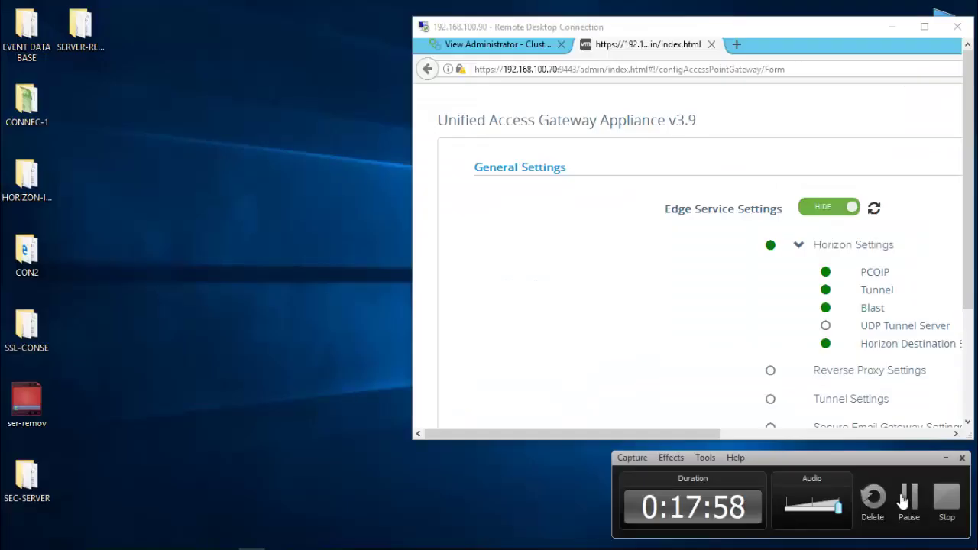
click(908, 498)
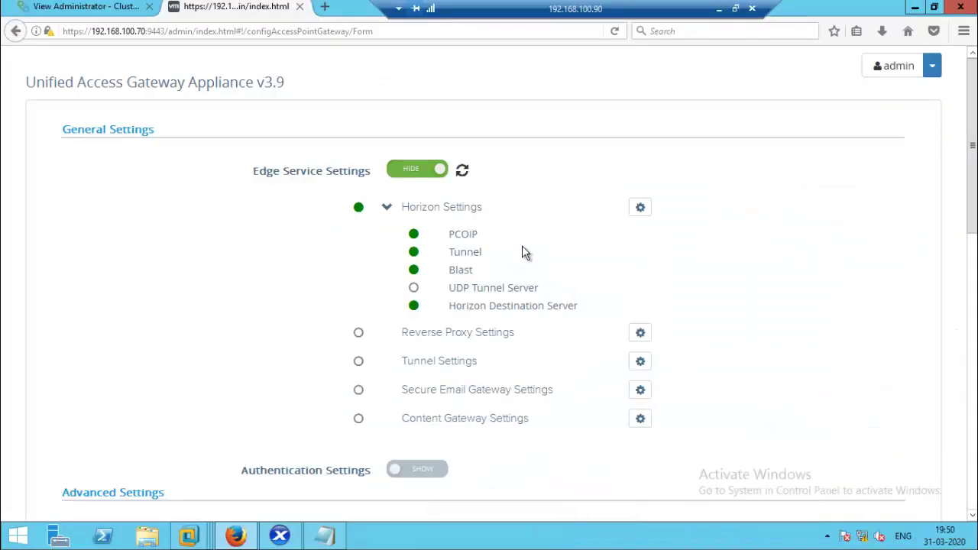
click(640, 208)
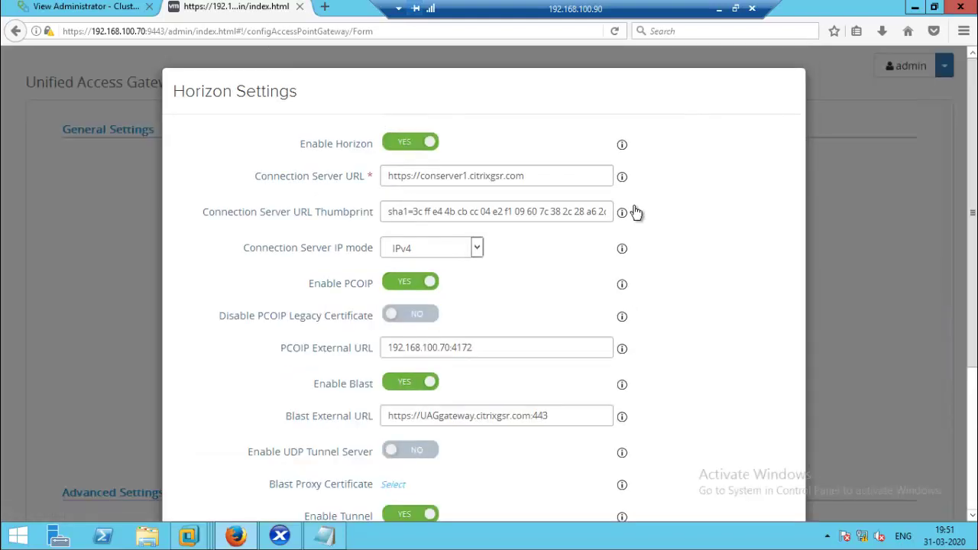
click(428, 453)
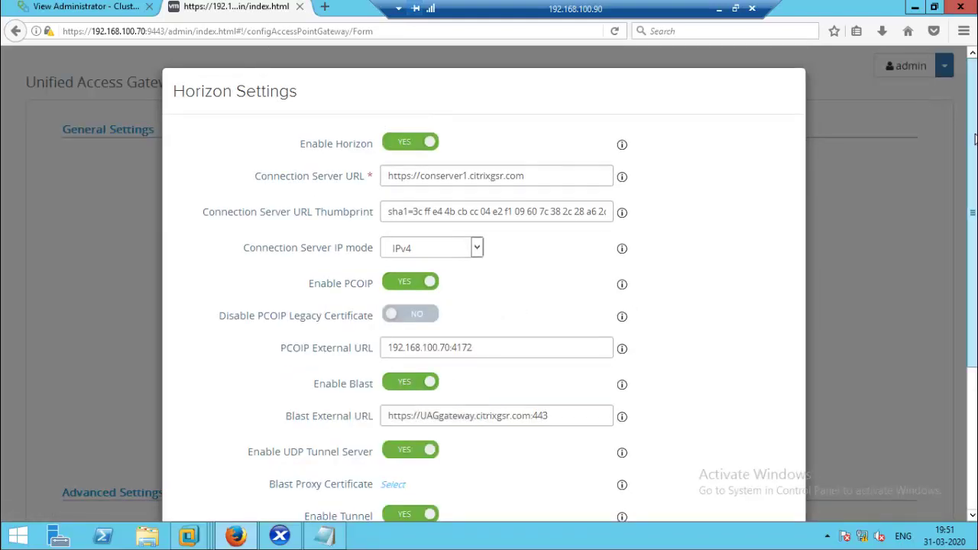
scroll(971, 271, down, 5)
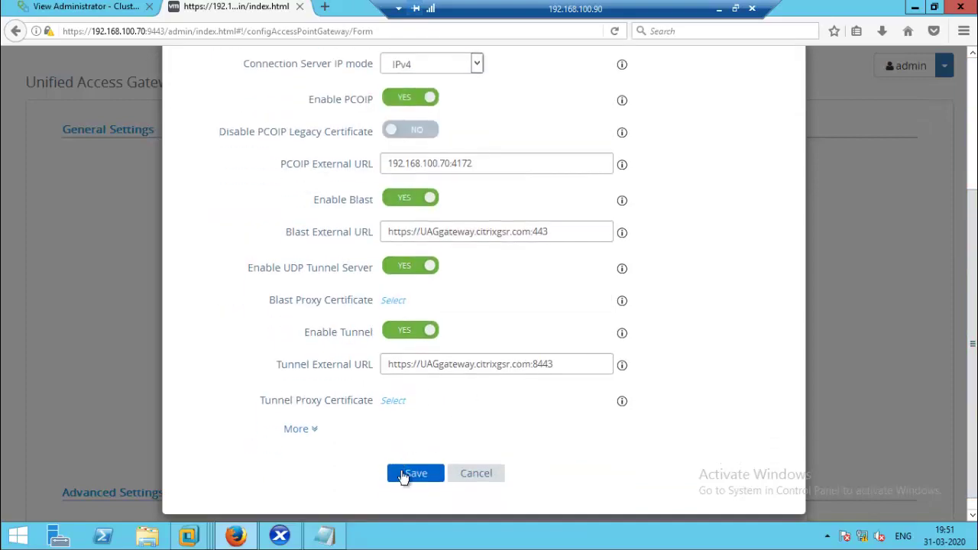
click(404, 475)
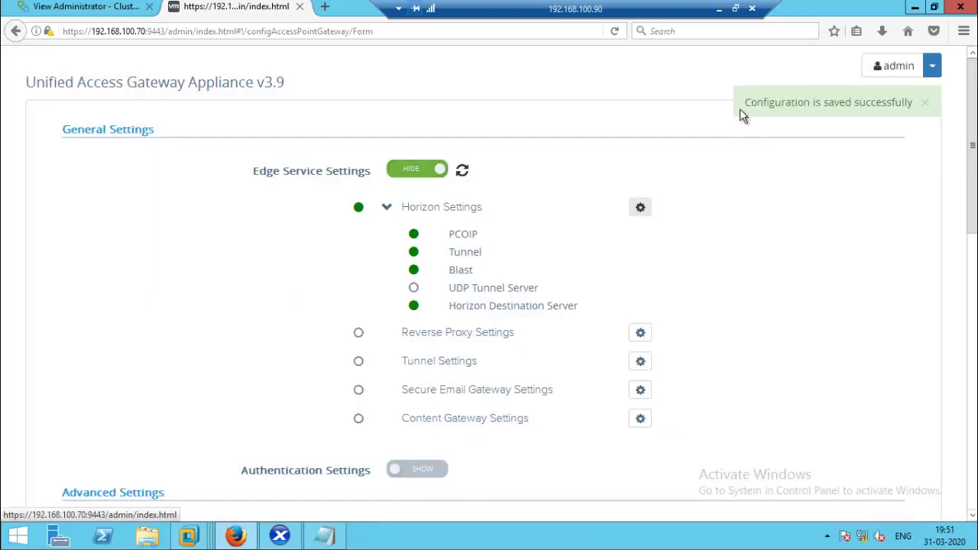
Refresh the edge service status repeatedly to check the UDP Tunnel Server.
click(463, 173)
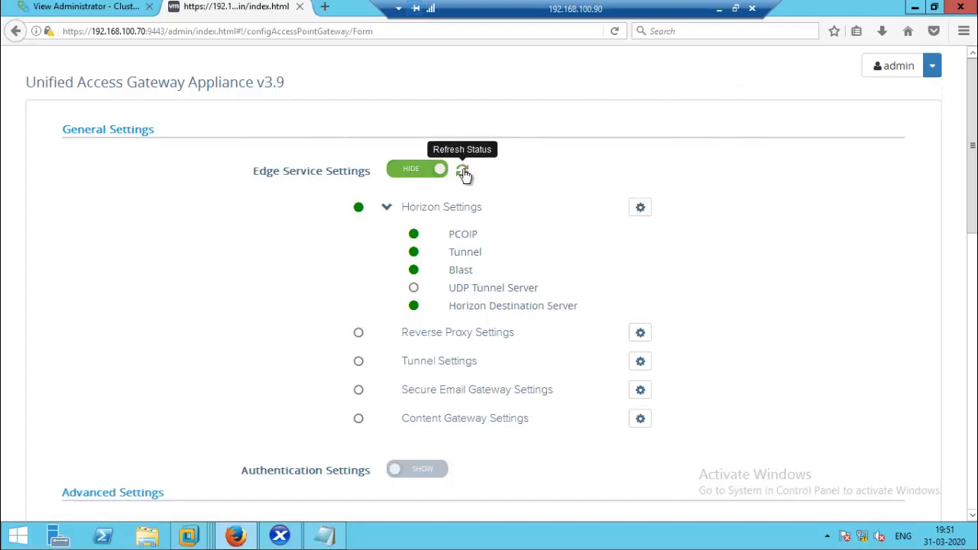
click(465, 175)
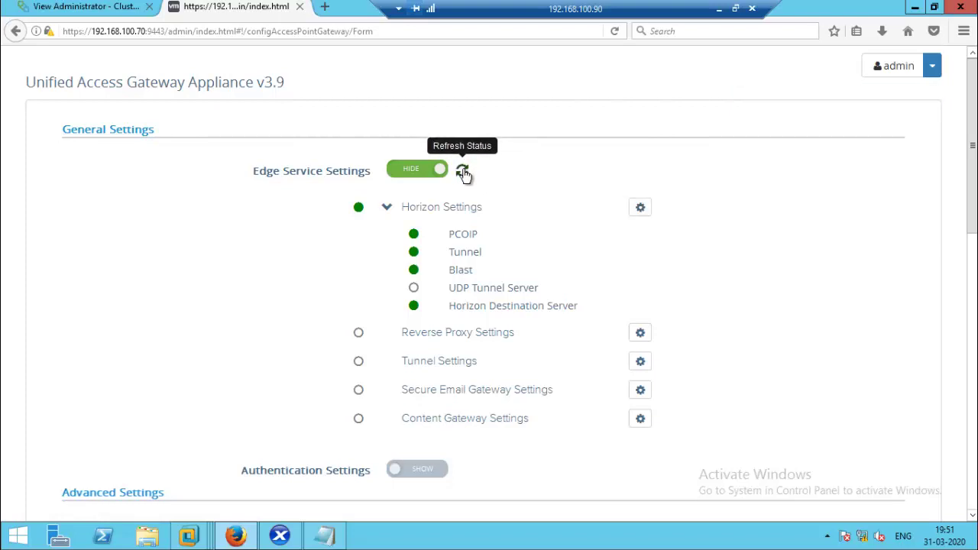
click(465, 175)
click(464, 175)
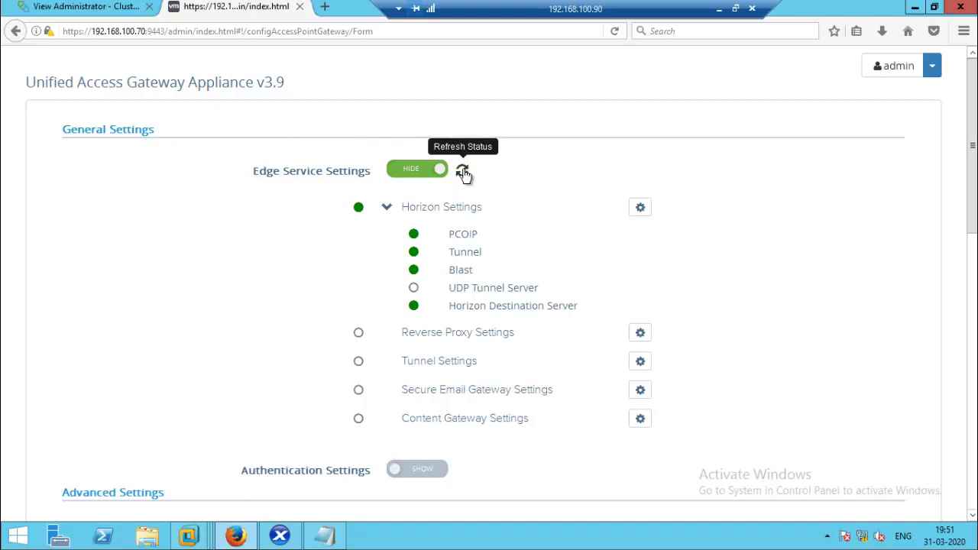
click(464, 175)
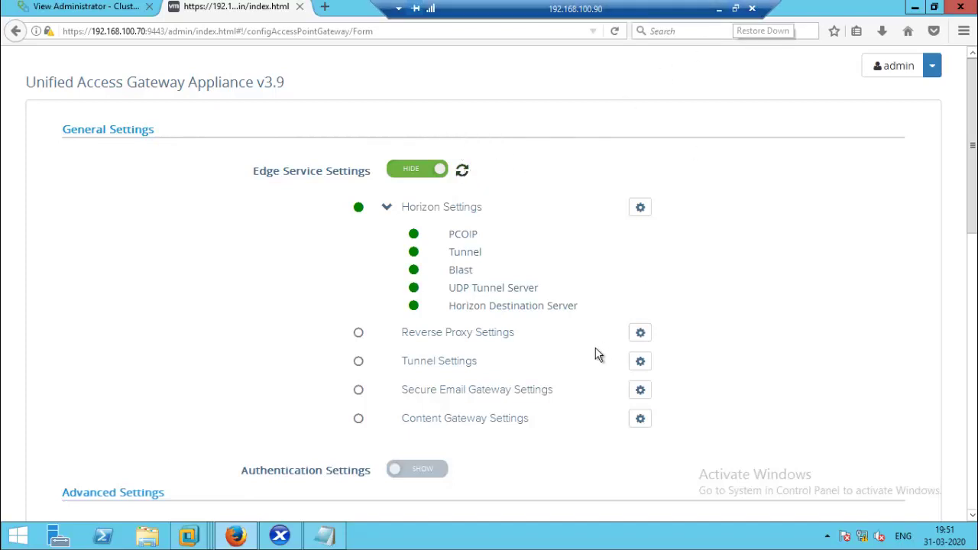
Refresh the edge service status, switch to the Horizon Administrator page and refresh its dashboard.
click(464, 170)
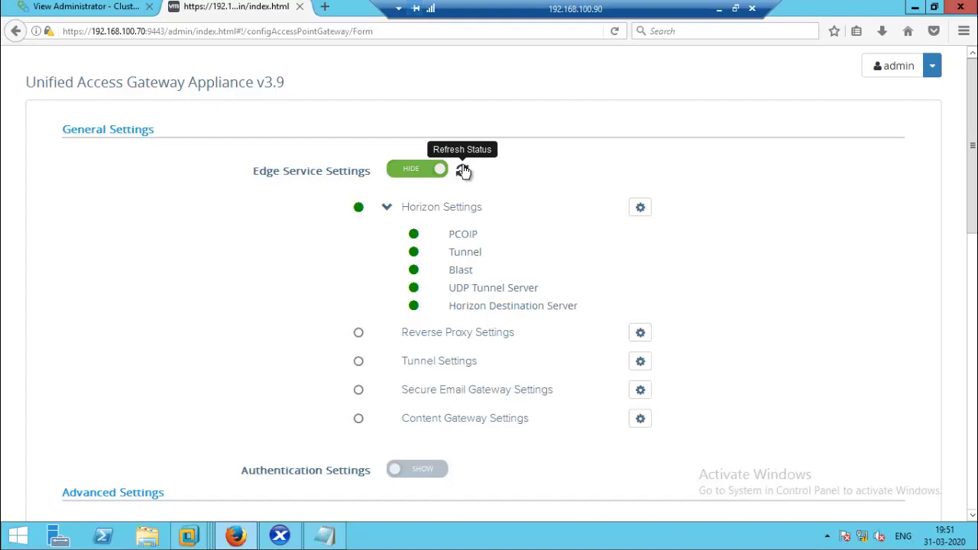
click(88, 7)
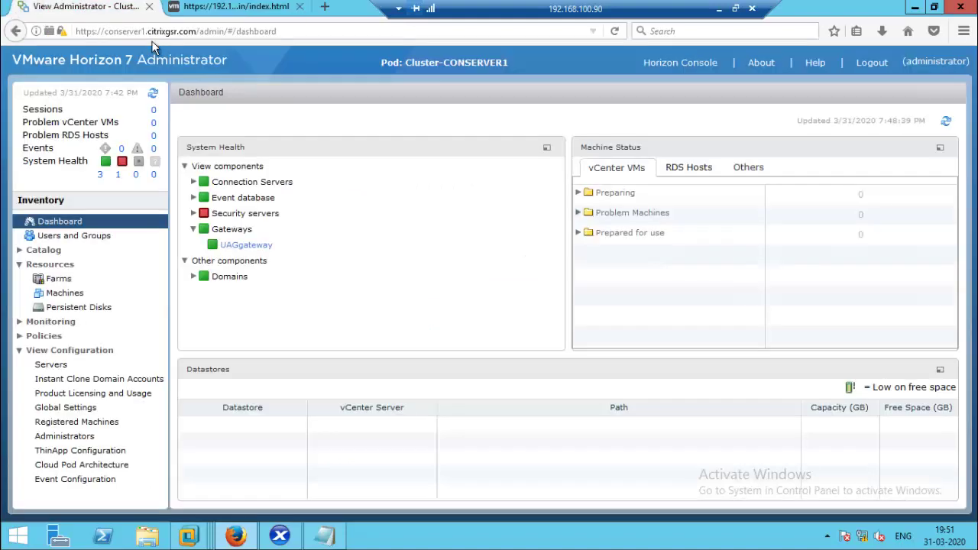
click(948, 122)
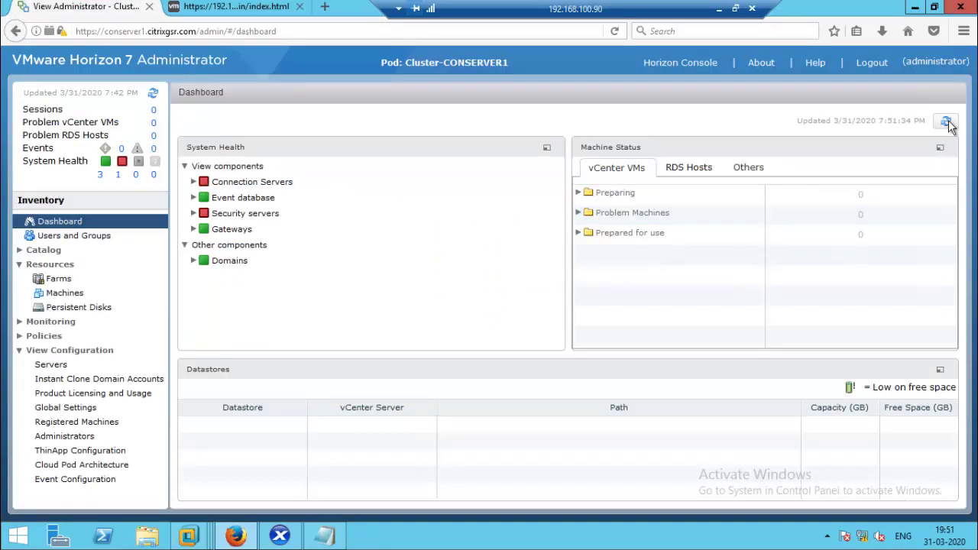
click(949, 122)
Switch to the AD-SQL remote session in full screen and bring up VMware Horizon Client in place of DNS Manager.
click(917, 8)
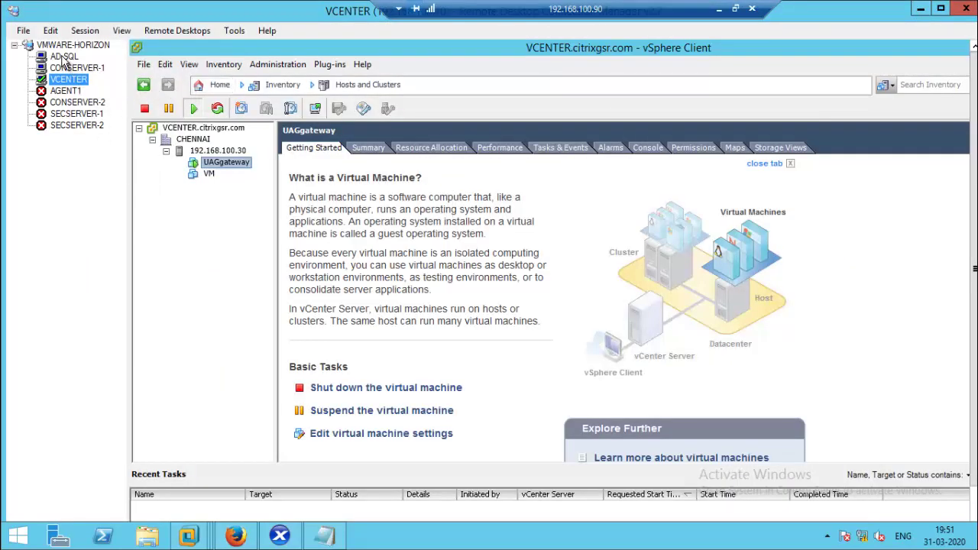
click(63, 58)
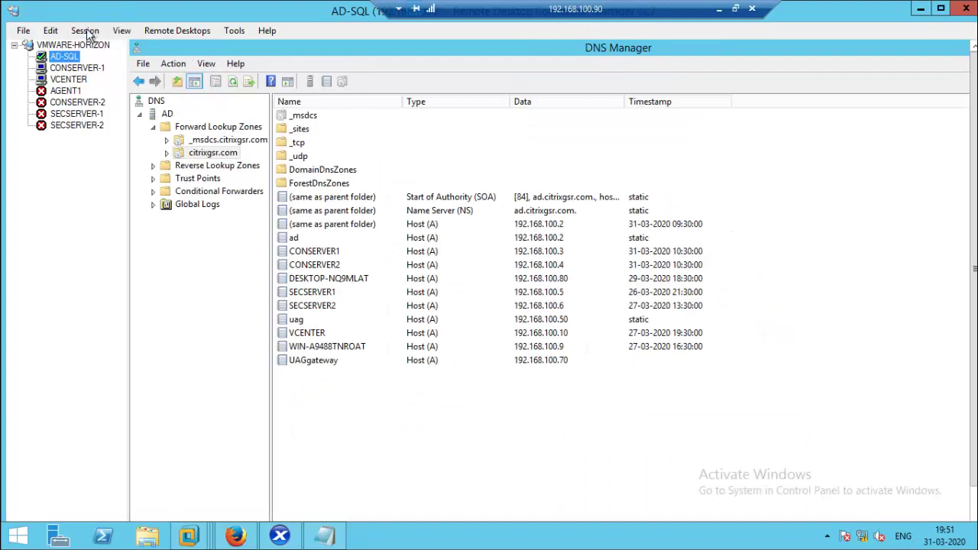
click(85, 32)
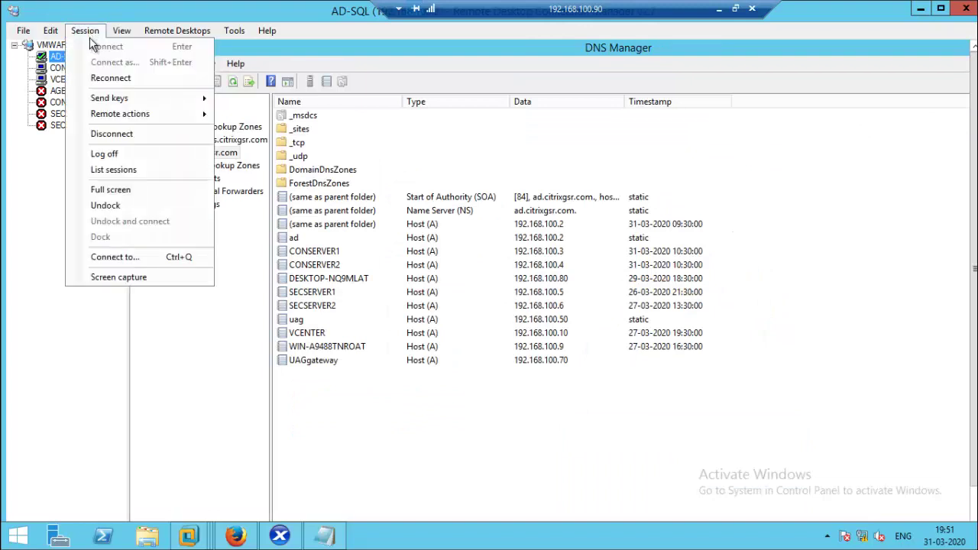
click(103, 190)
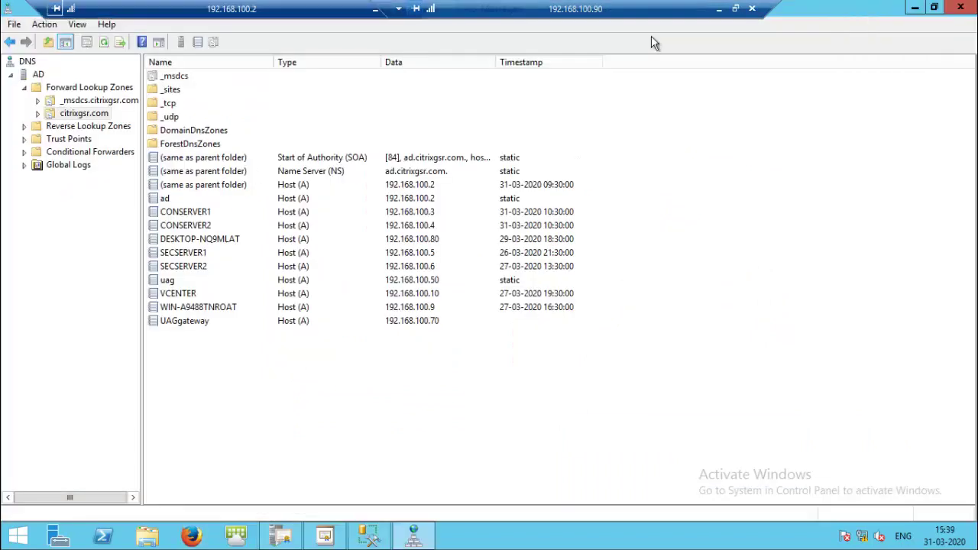
click(915, 10)
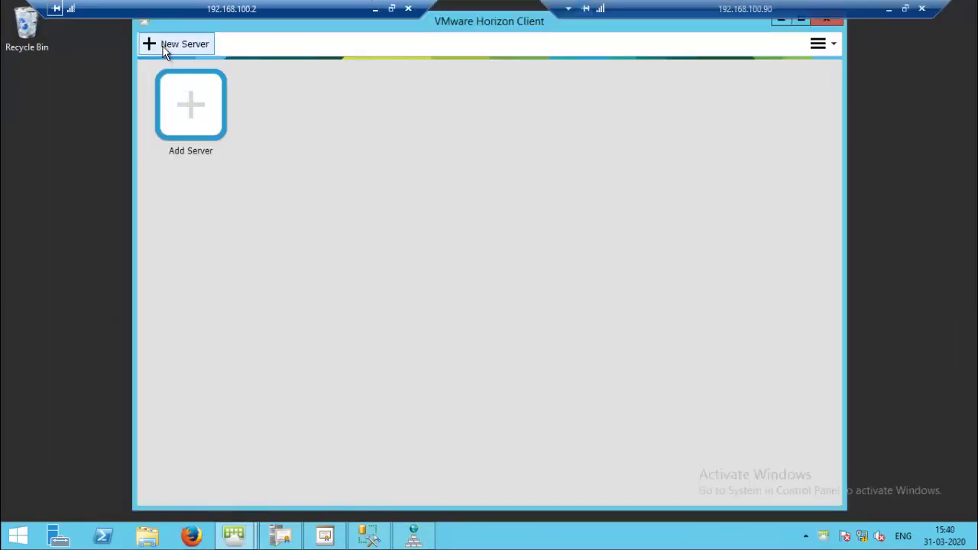
Add a new server in Horizon Client named UAGgateway.citrixgsr.com and connect to it.
click(165, 48)
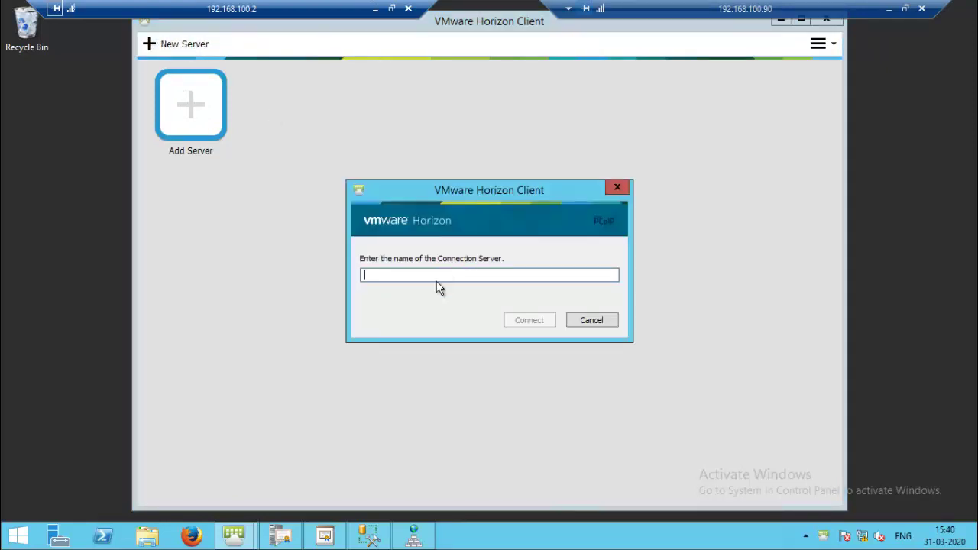
text(uag)
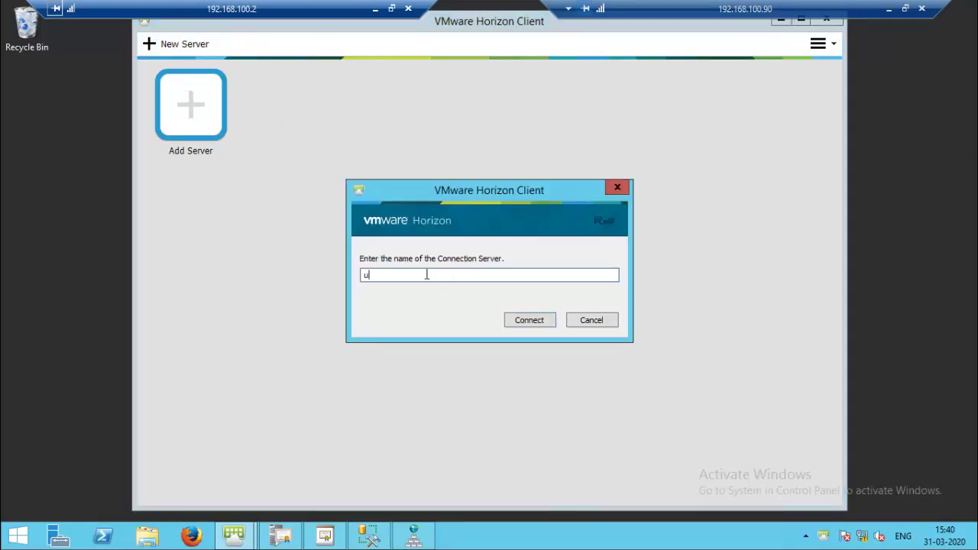
key(BackSpace)
key(BackSpace)
key(BackSpace)
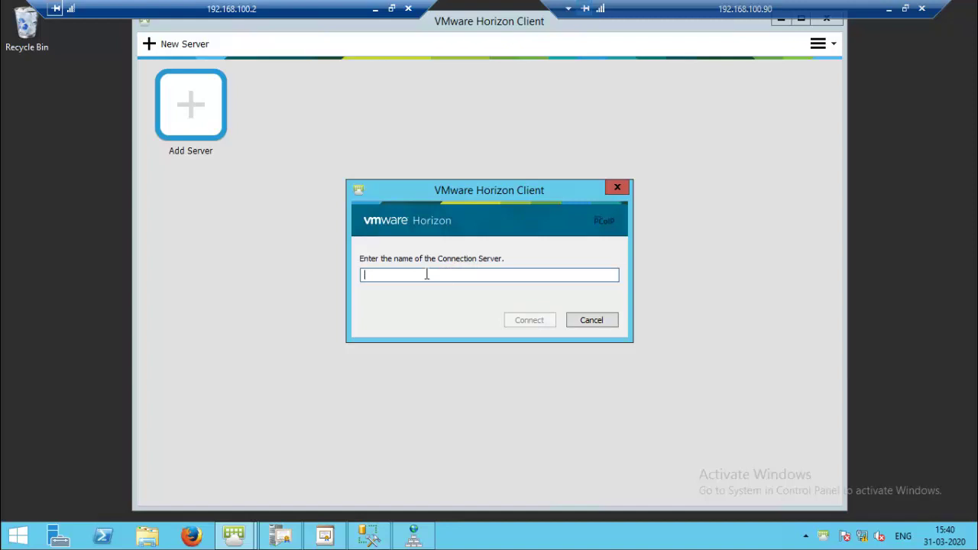
text(UAGg)
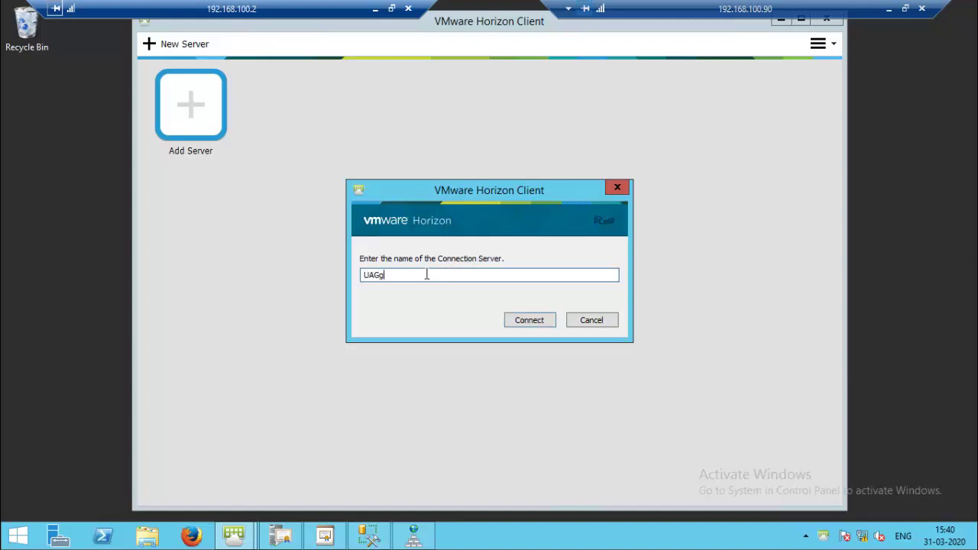
text(ateway.citrixgsr.com)
click(513, 325)
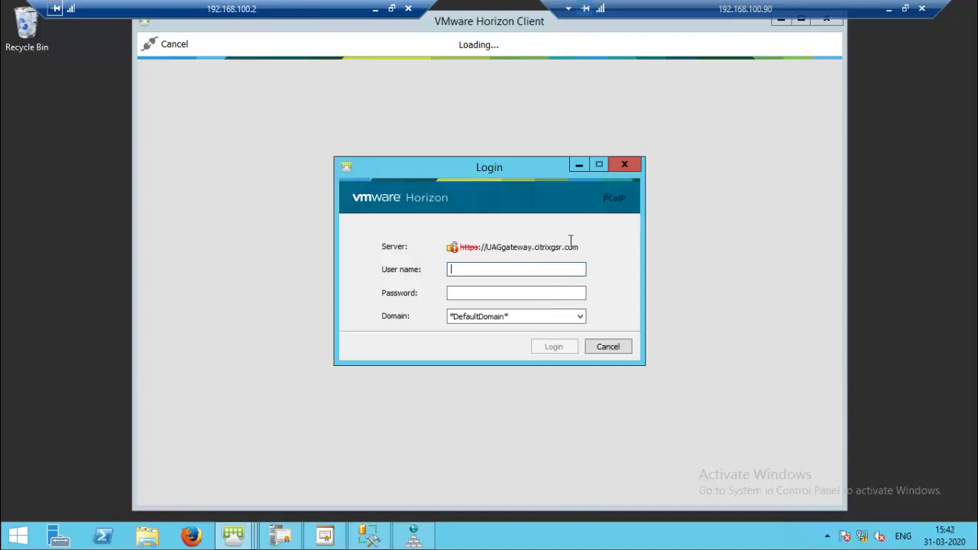
Return to Horizon Administrator and check the gateway in the refreshed system health and in the servers' list of registered gateways.
click(391, 8)
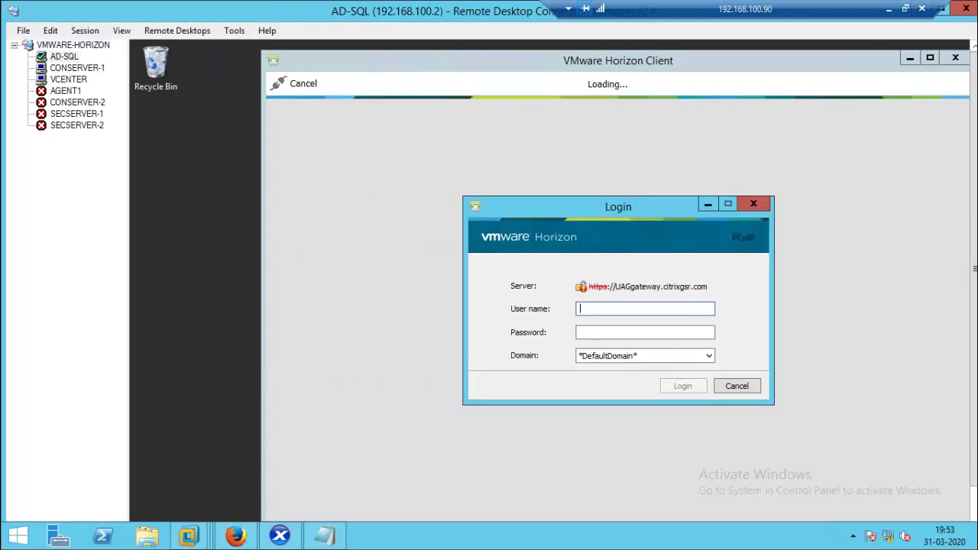
click(236, 536)
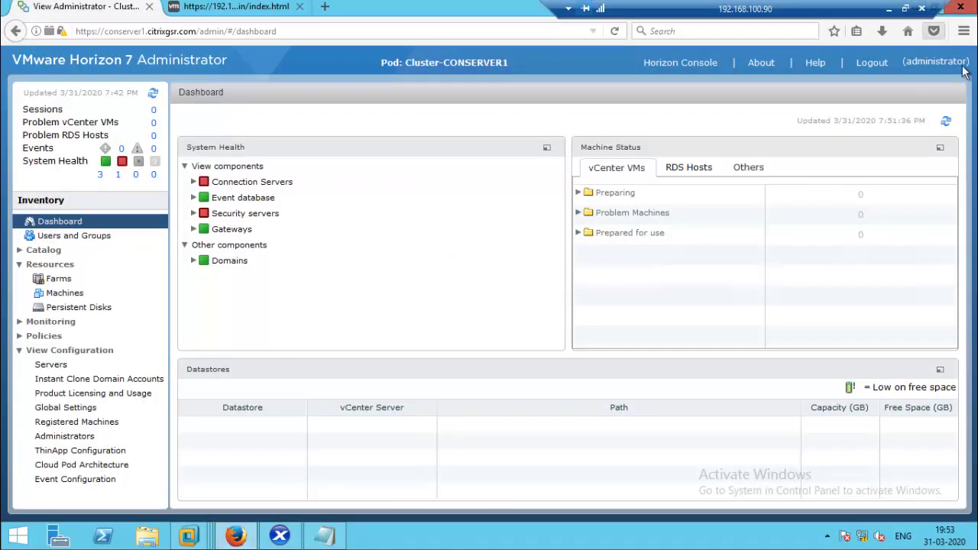
click(946, 126)
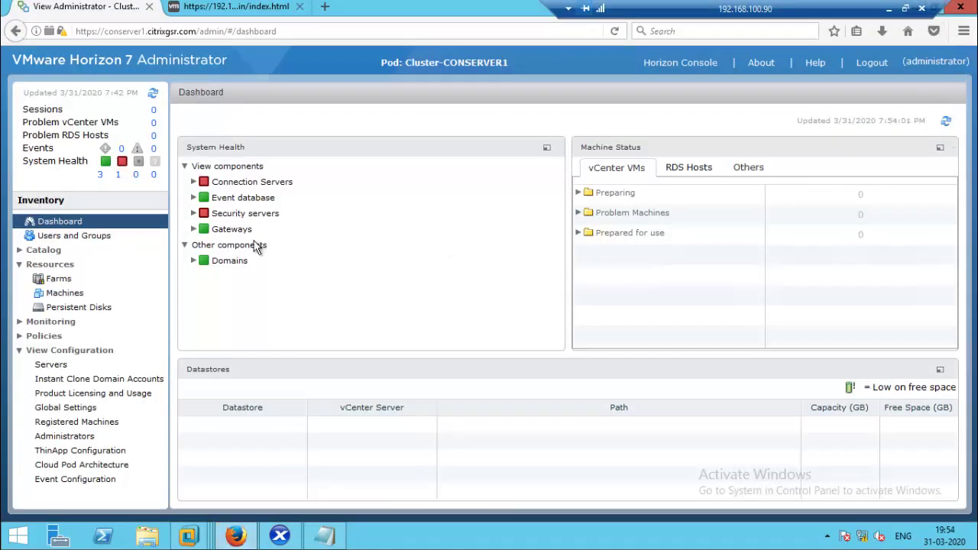
click(195, 231)
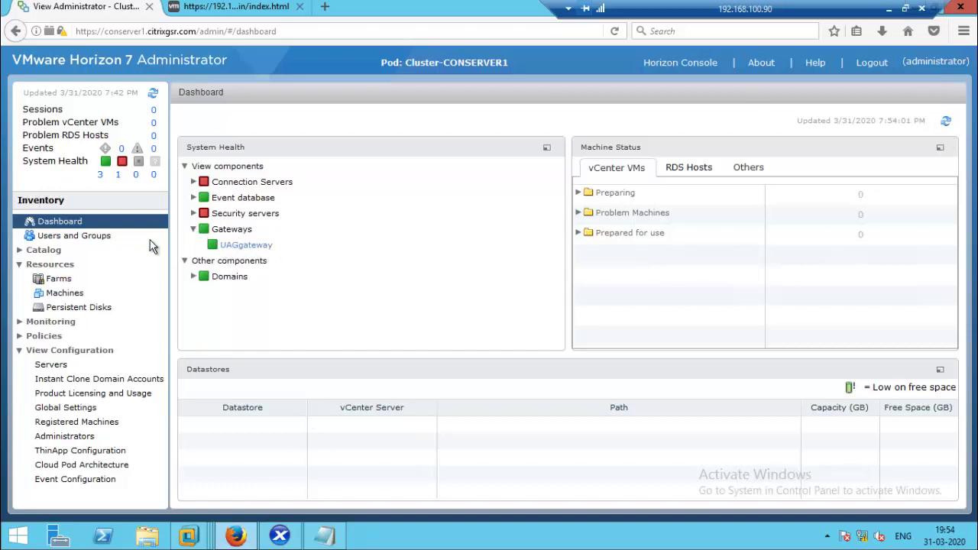
click(50, 363)
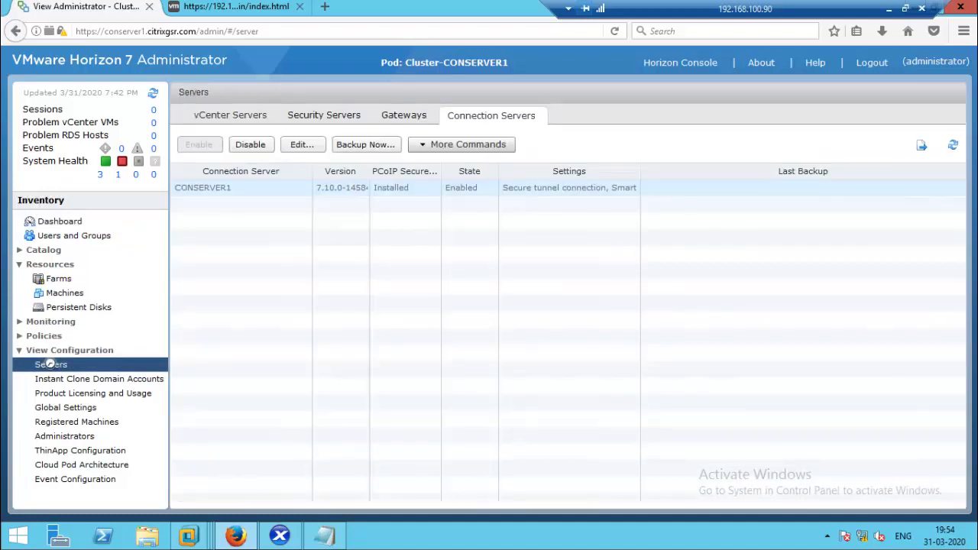
click(411, 121)
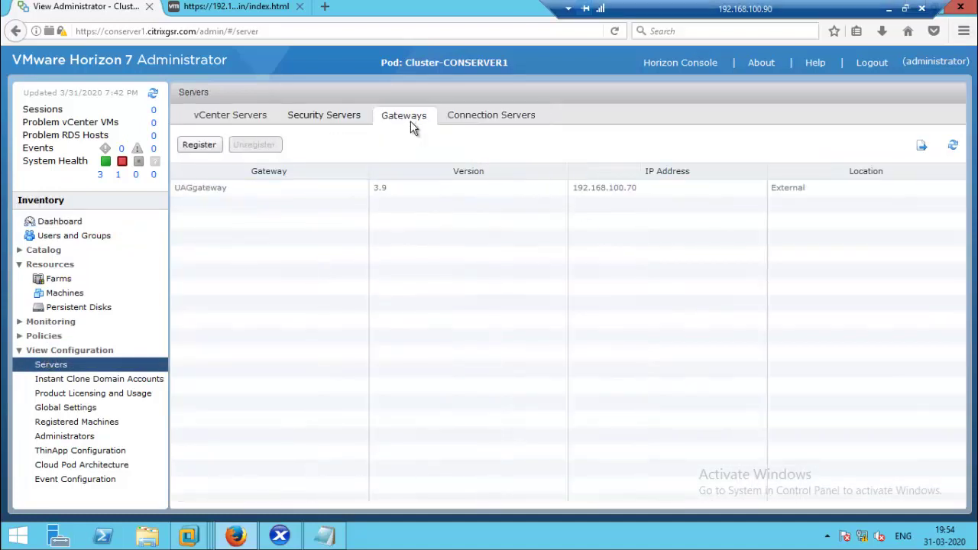